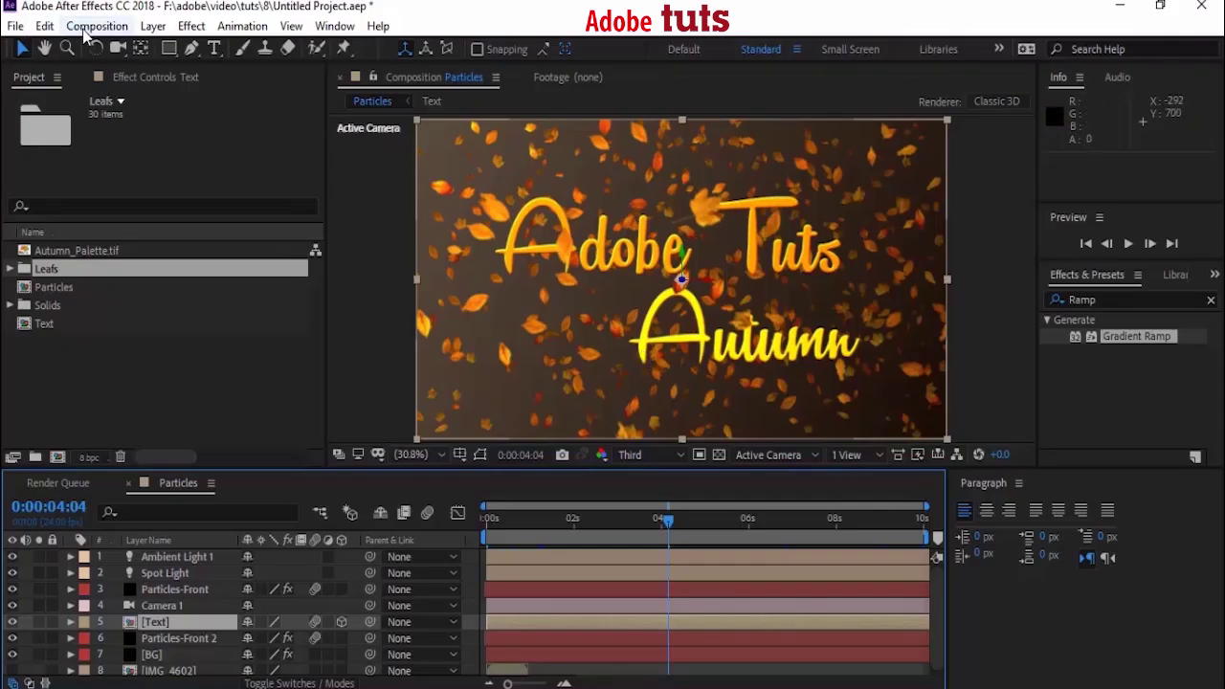
# Step: Create a new 1920×1080, 24 fps composition named Particle using the HDTV 1080 24 preset
pyautogui.click(86, 32)
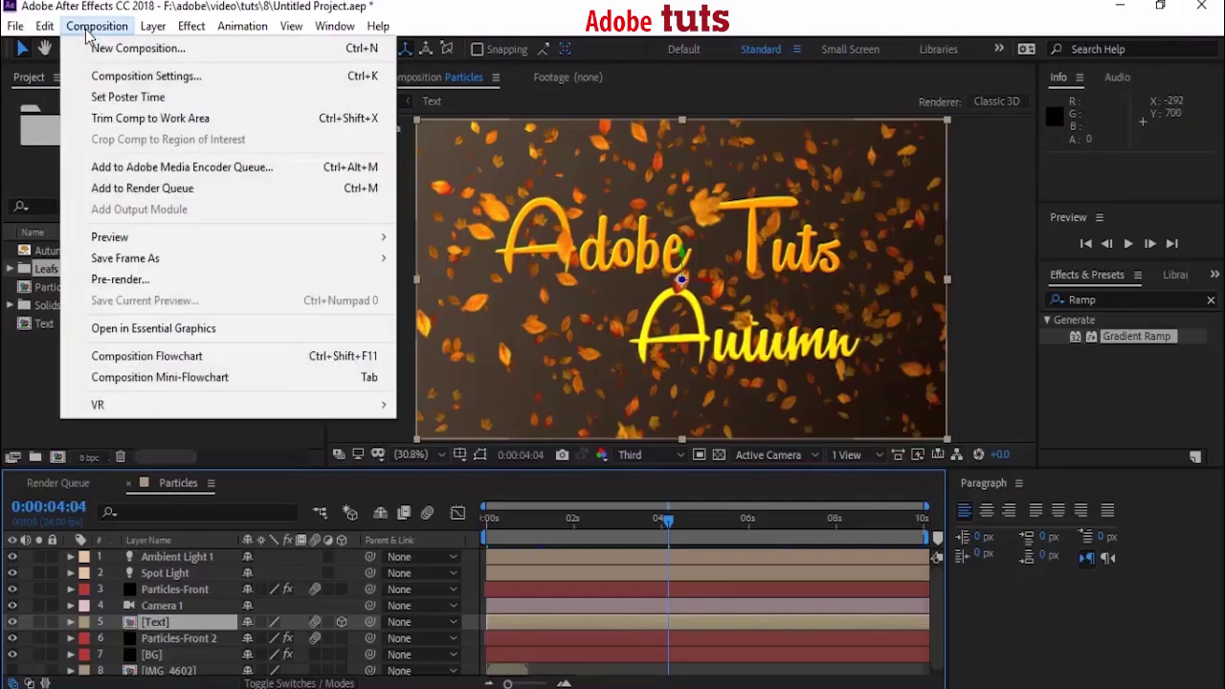
pyautogui.click(114, 48)
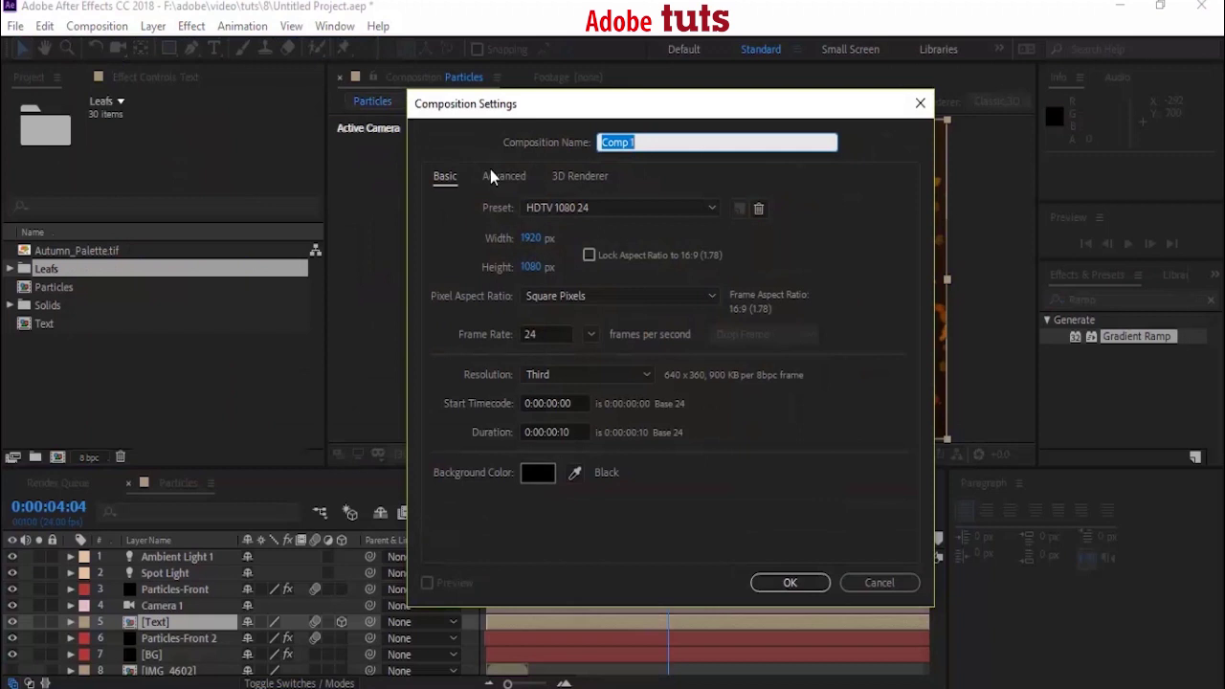
pyautogui.write('Particle')
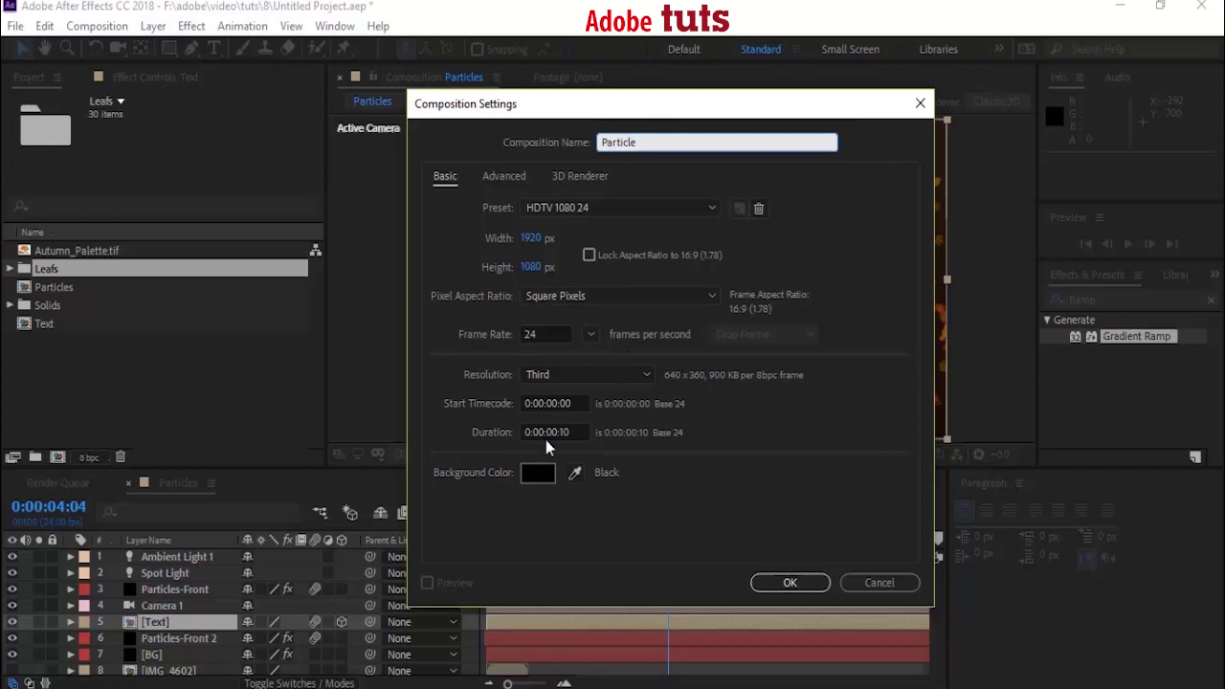
pyautogui.click(787, 581)
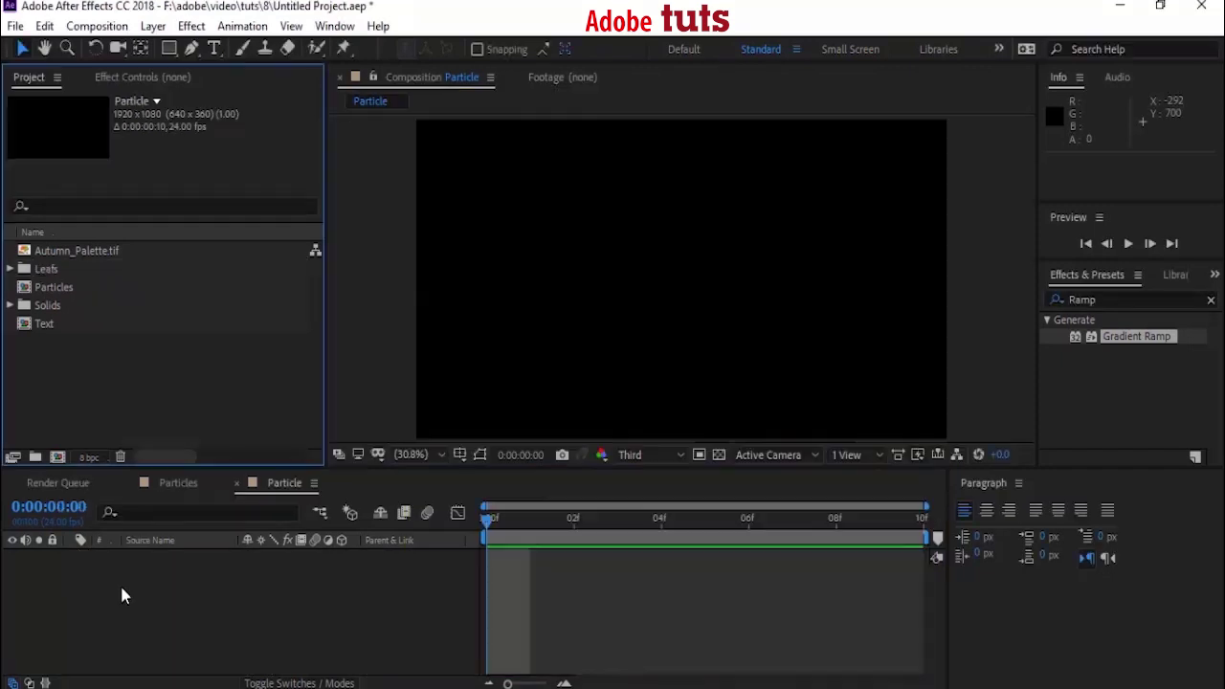
# Step: Add a new solid layer named BG to the Particle composition
pyautogui.rightClick(121, 588)
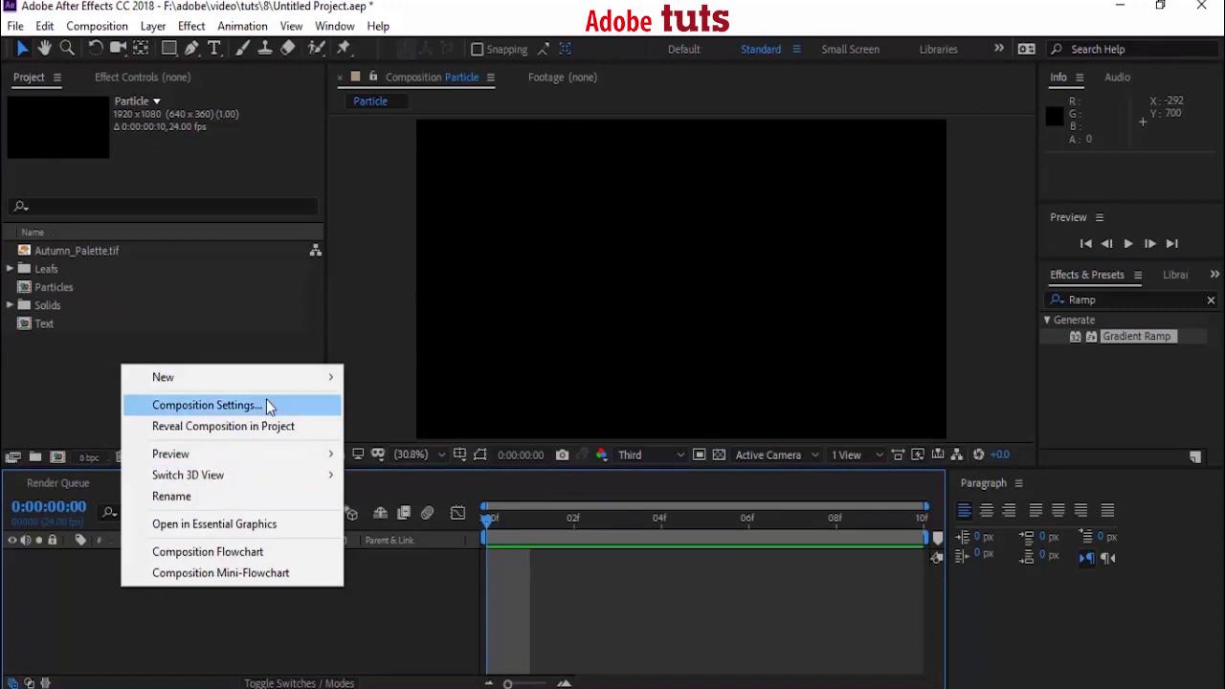
pyautogui.moveTo(293, 377)
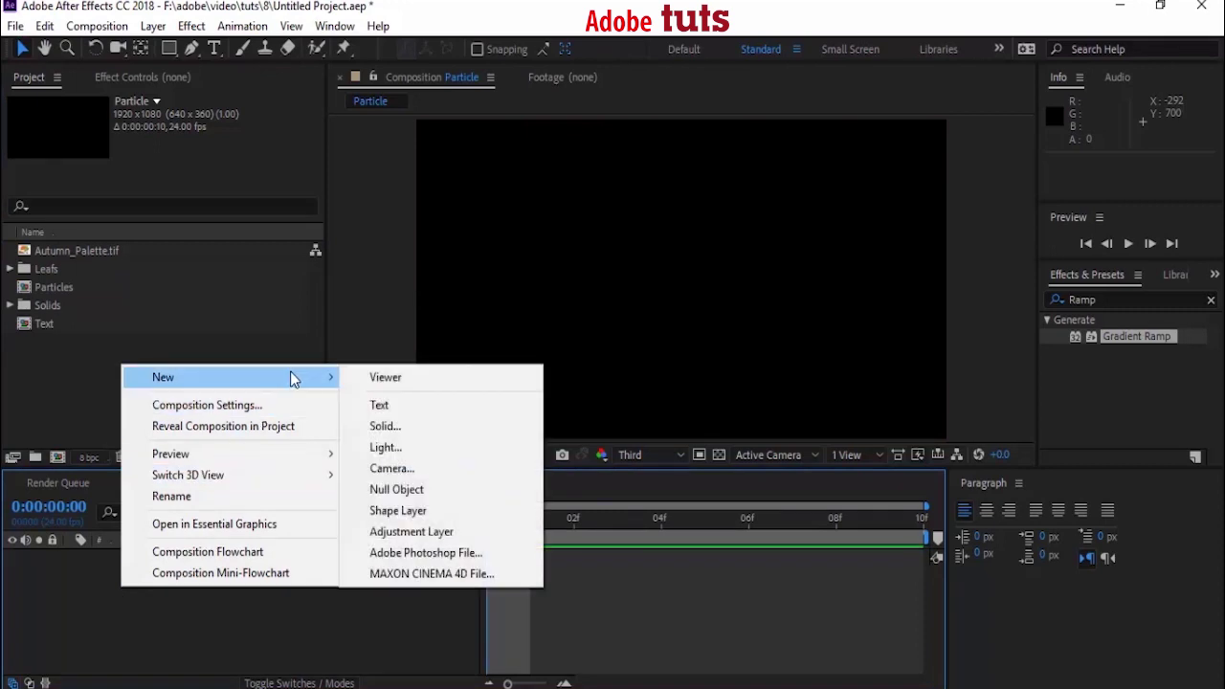
pyautogui.click(383, 427)
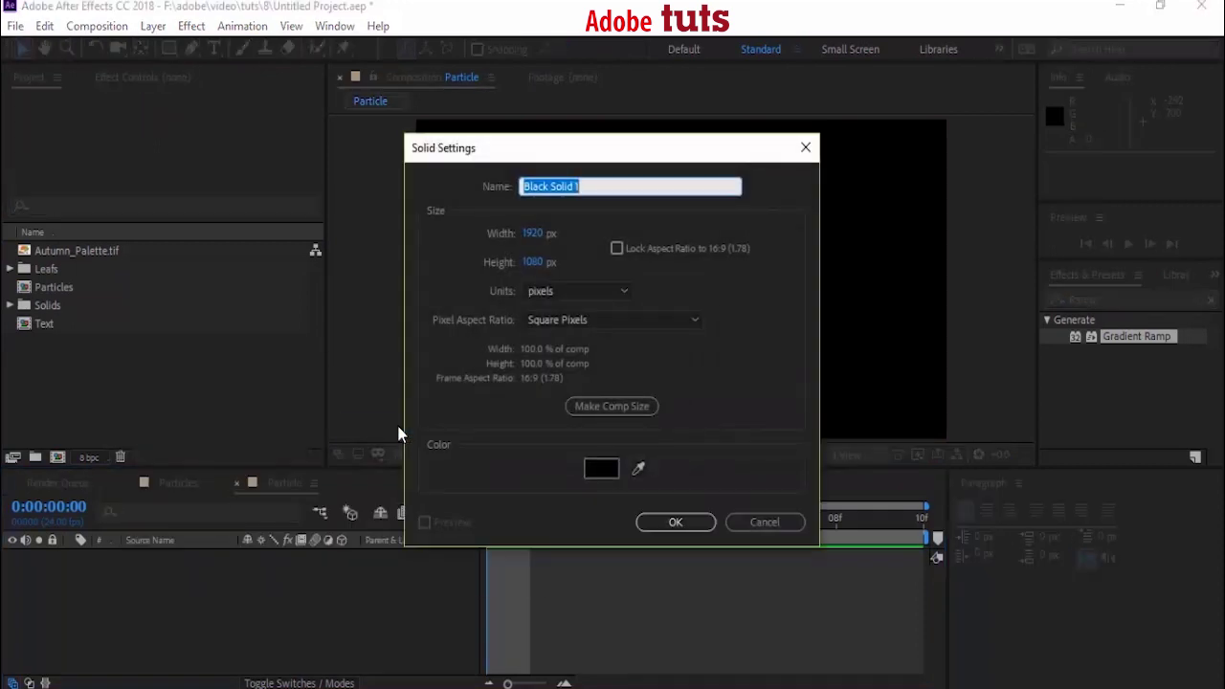
pyautogui.write('BG')
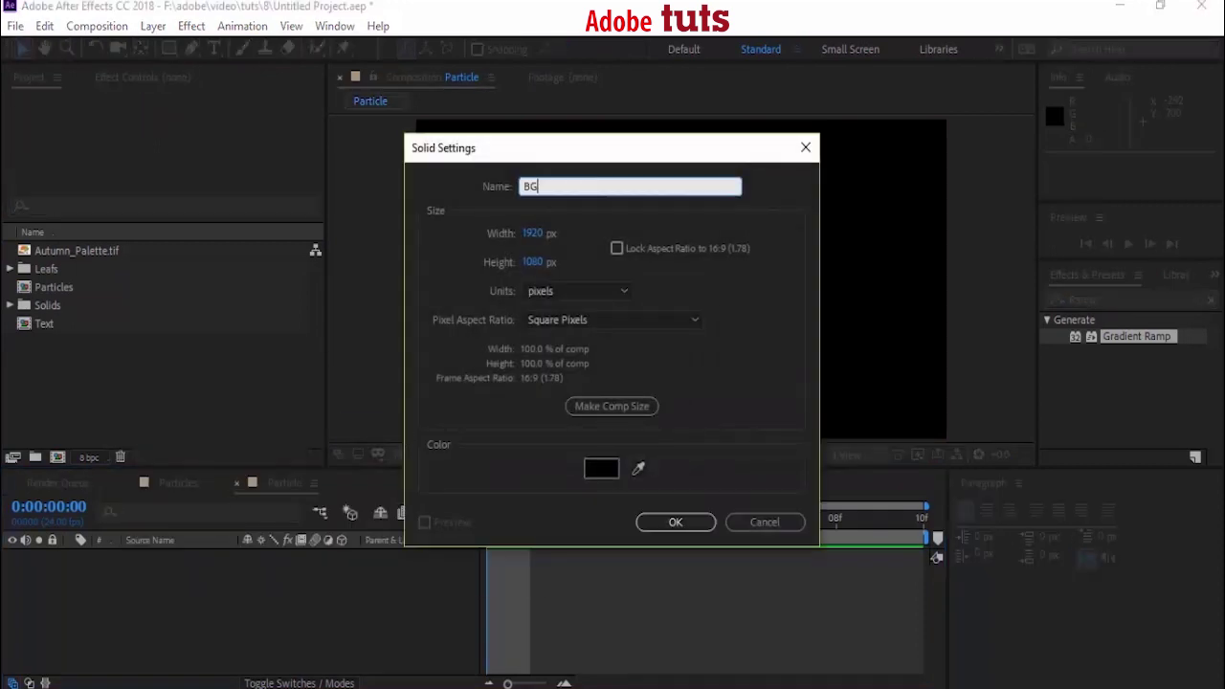
pyautogui.click(679, 520)
# Step: Apply Gradient Ramp to BG and set its start colour to dark olive 2C2710
pyautogui.click(205, 623)
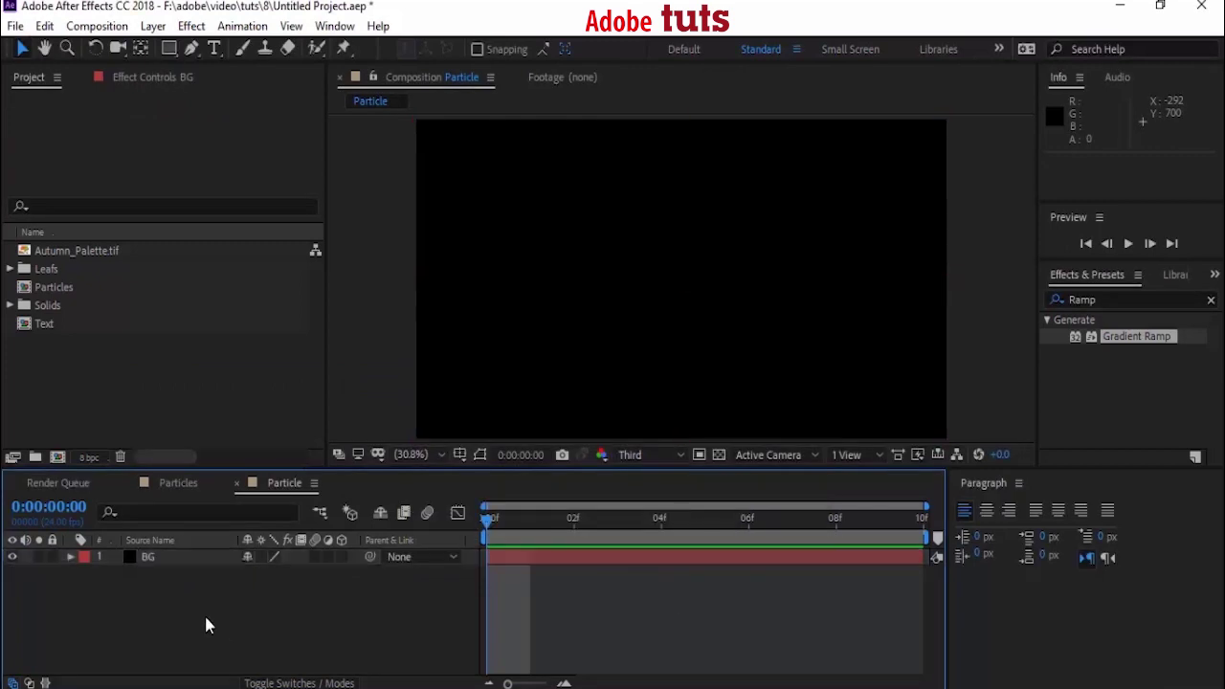
pyautogui.click(1113, 299)
pyautogui.moveTo(1142, 332); pyautogui.dragTo(732, 285)
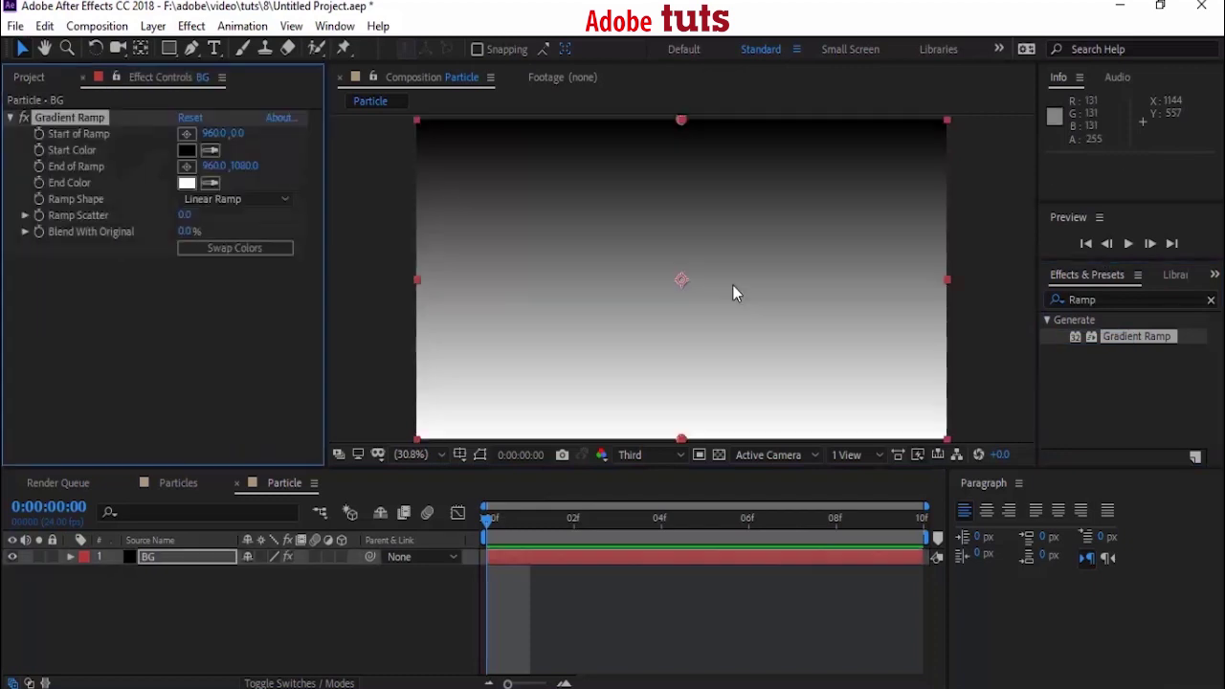
pyautogui.click(186, 150)
pyautogui.click(1012, 495)
pyautogui.moveTo(979, 482); pyautogui.dragTo(910, 485)
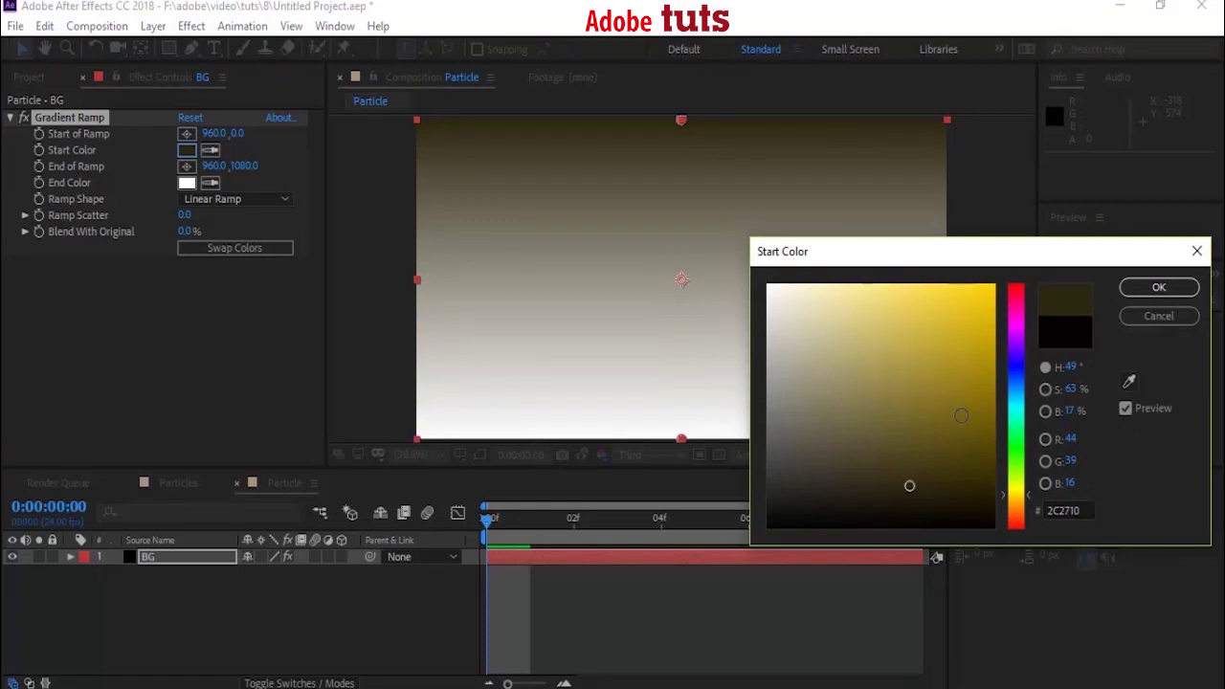
pyautogui.click(1158, 288)
# Step: Move the ramp start top-left and end bottom-right, and set the end colour to dark yellow
pyautogui.moveTo(681, 122); pyautogui.dragTo(417, 124)
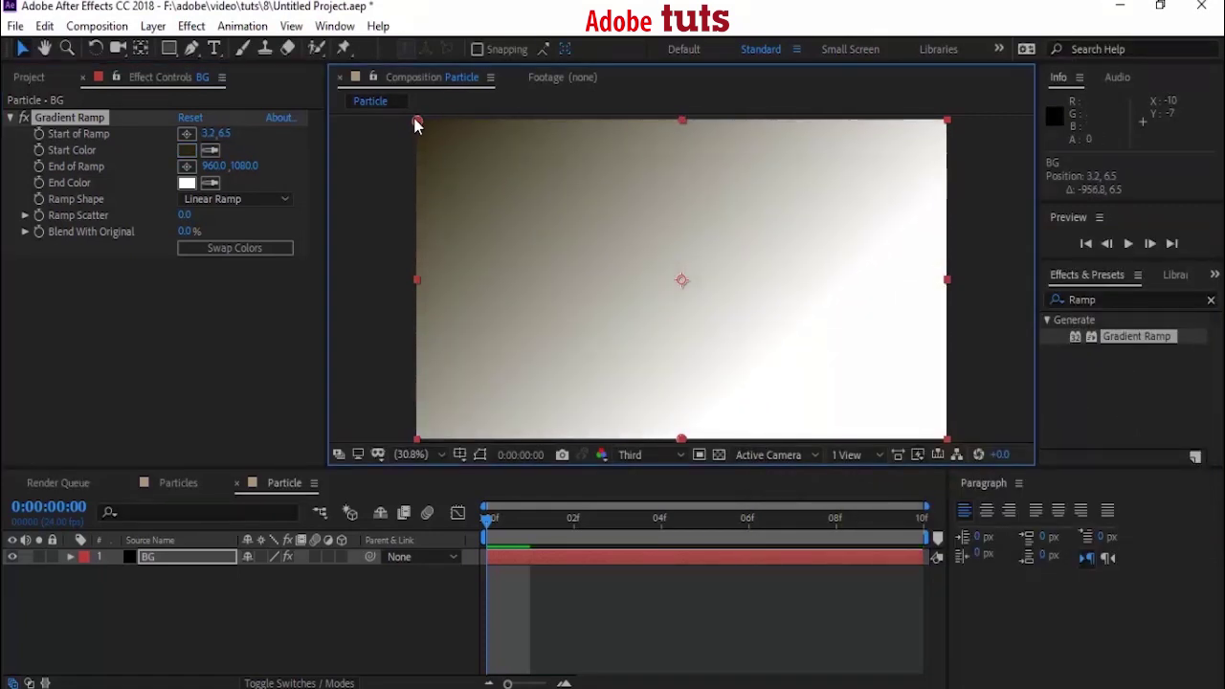
pyautogui.moveTo(681, 440); pyautogui.dragTo(946, 443)
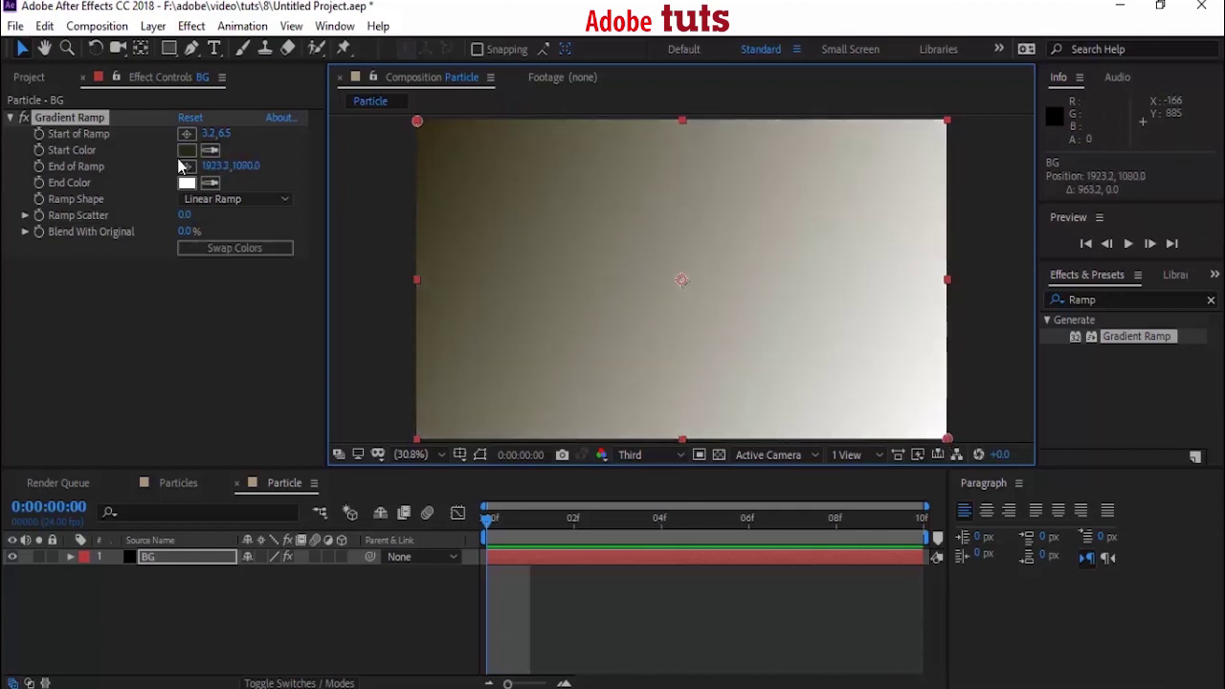
pyautogui.click(186, 182)
pyautogui.moveTo(968, 465)
pyautogui.mouseDown()
pyautogui.moveTo(973, 479)
pyautogui.moveTo(952, 485)
pyautogui.moveTo(958, 430)
pyautogui.mouseUp()
# Step: Accept the dark yellow 4E3E0F end colour and add an 'Adobe Tuts' text layer
pyautogui.click(1159, 287)
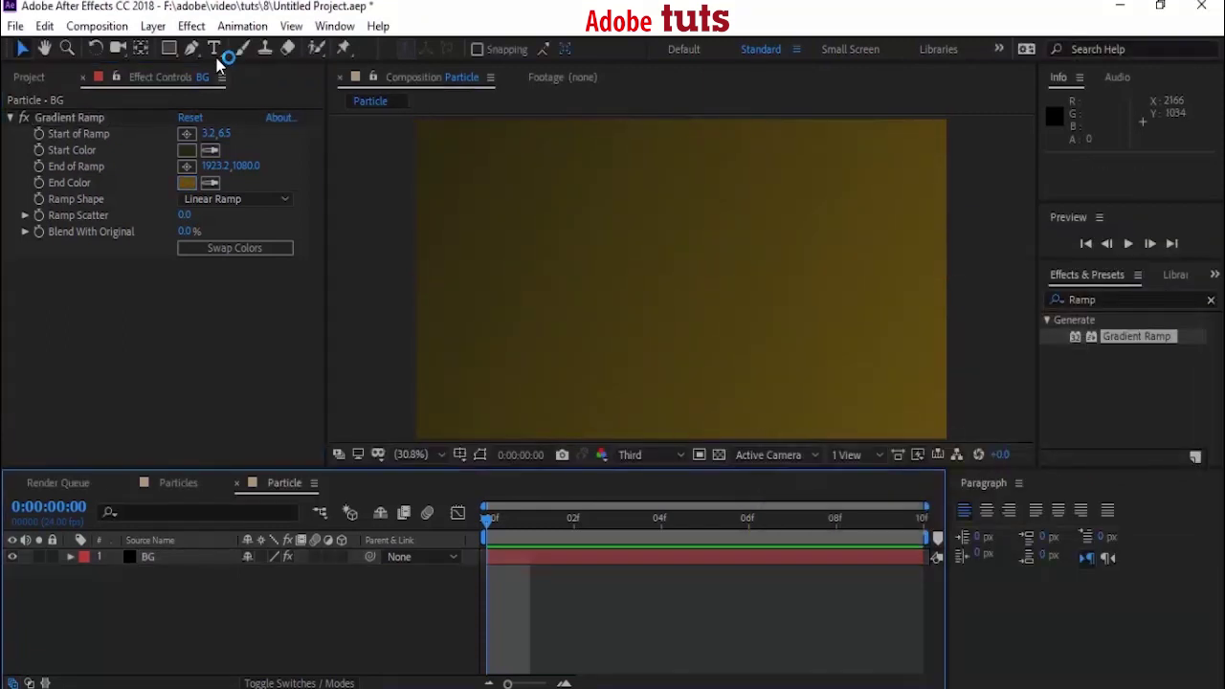
pyautogui.click(214, 48)
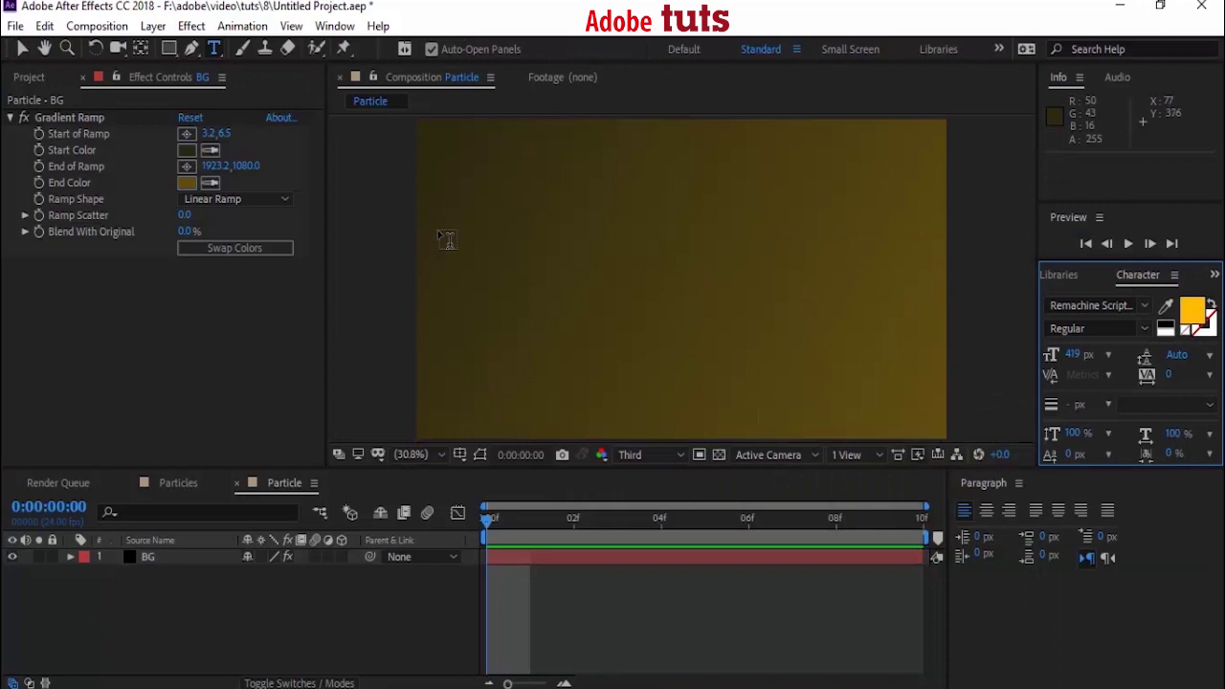
pyautogui.click(454, 253)
pyautogui.write('A')
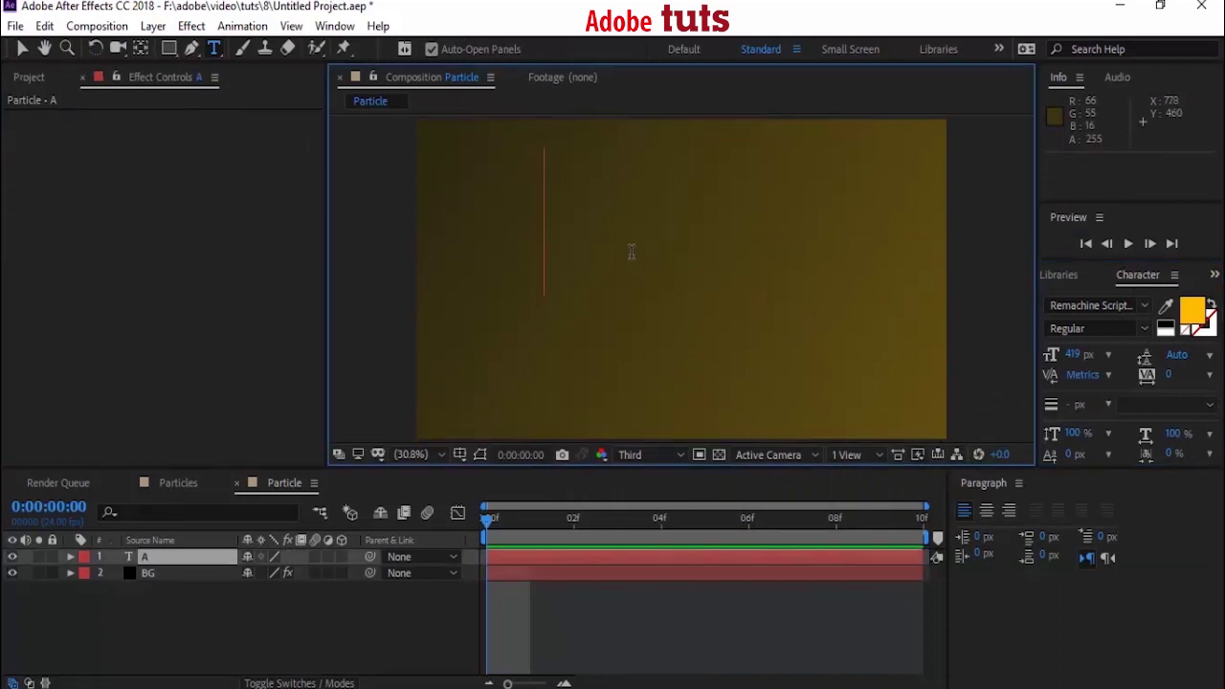
pyautogui.write('dobe Tut')
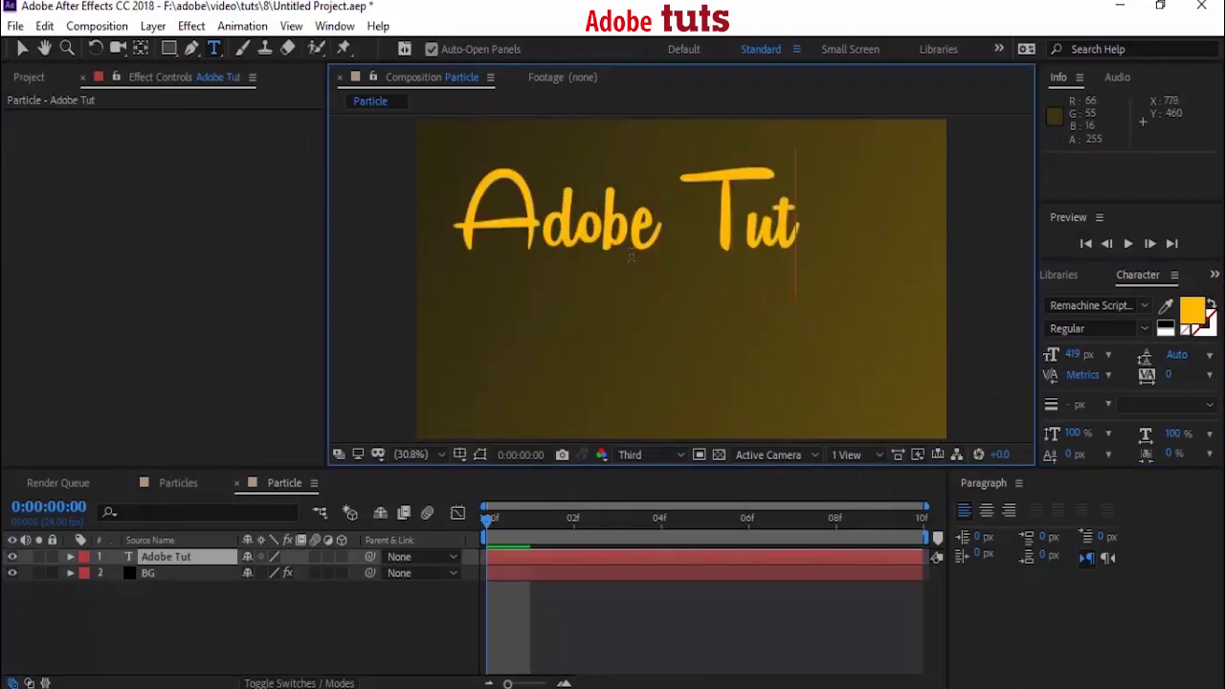
pyautogui.write('s')
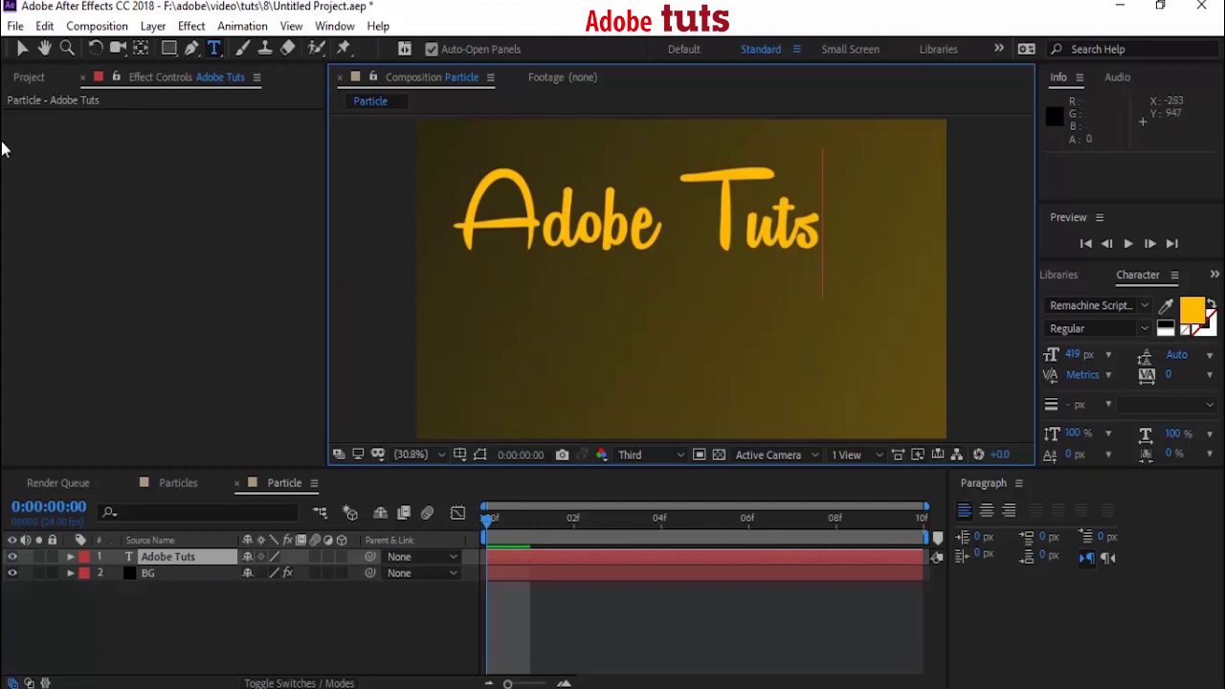
pyautogui.click(24, 48)
# Step: Add an 'Autumn' text layer below it with a bright yellow fill
pyautogui.click(215, 49)
pyautogui.click(555, 348)
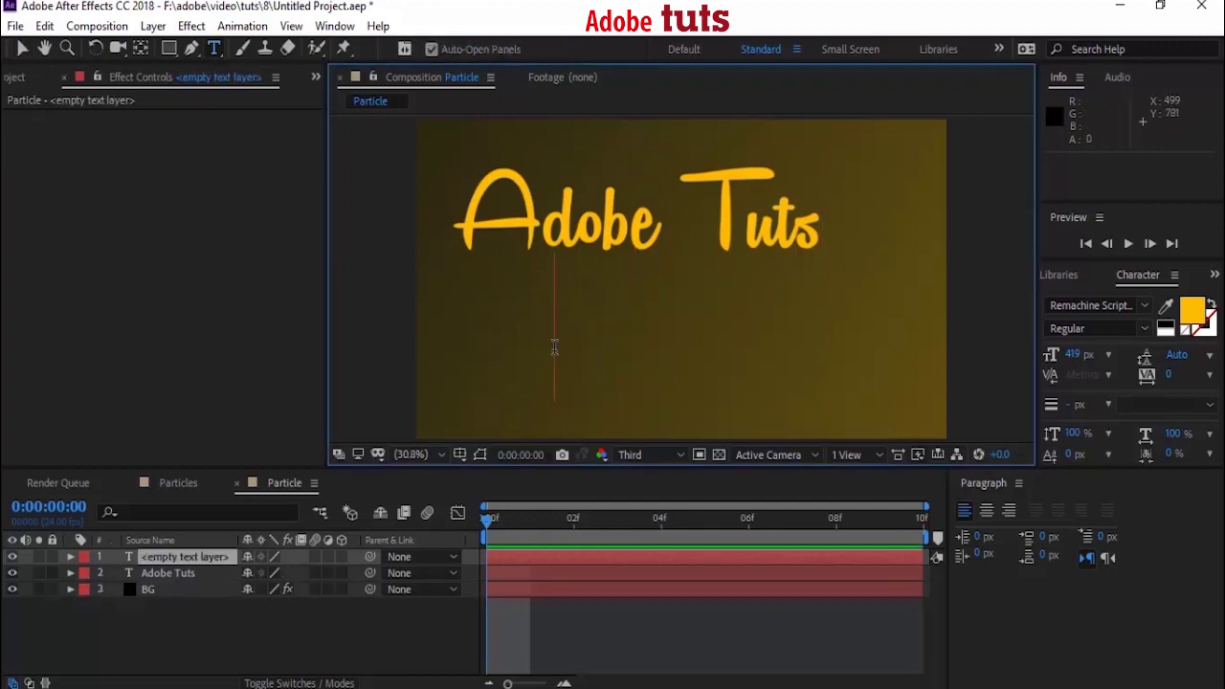
pyautogui.write('Aut')
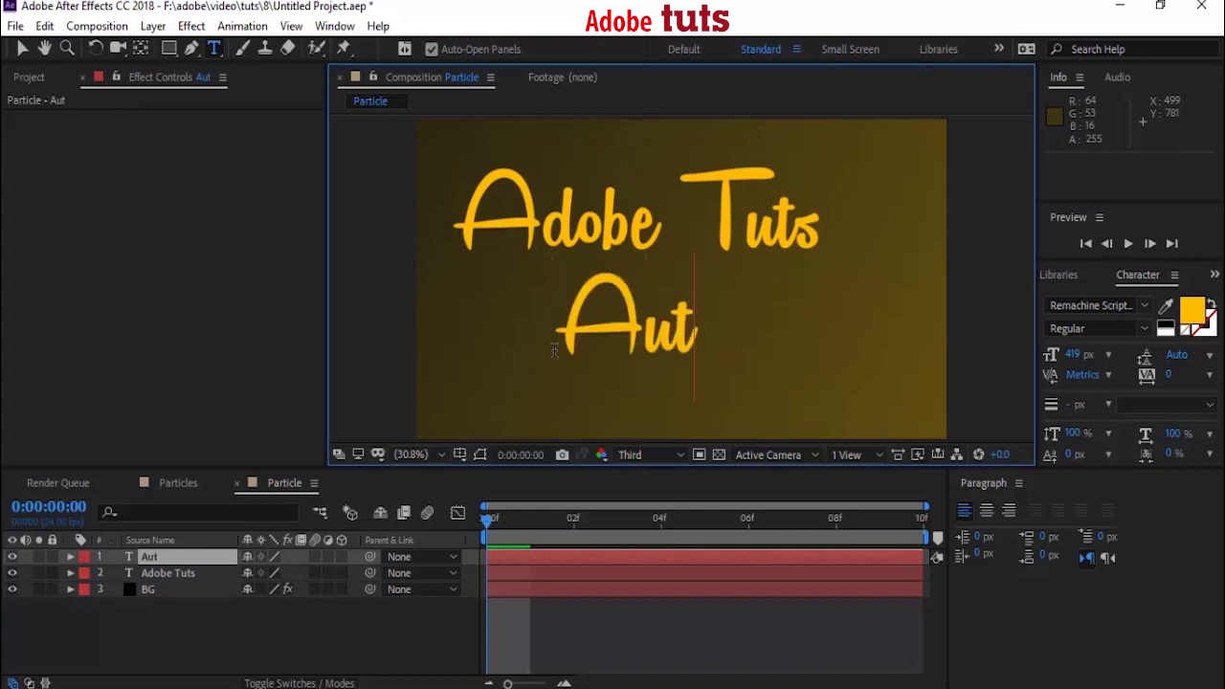
pyautogui.write('umn')
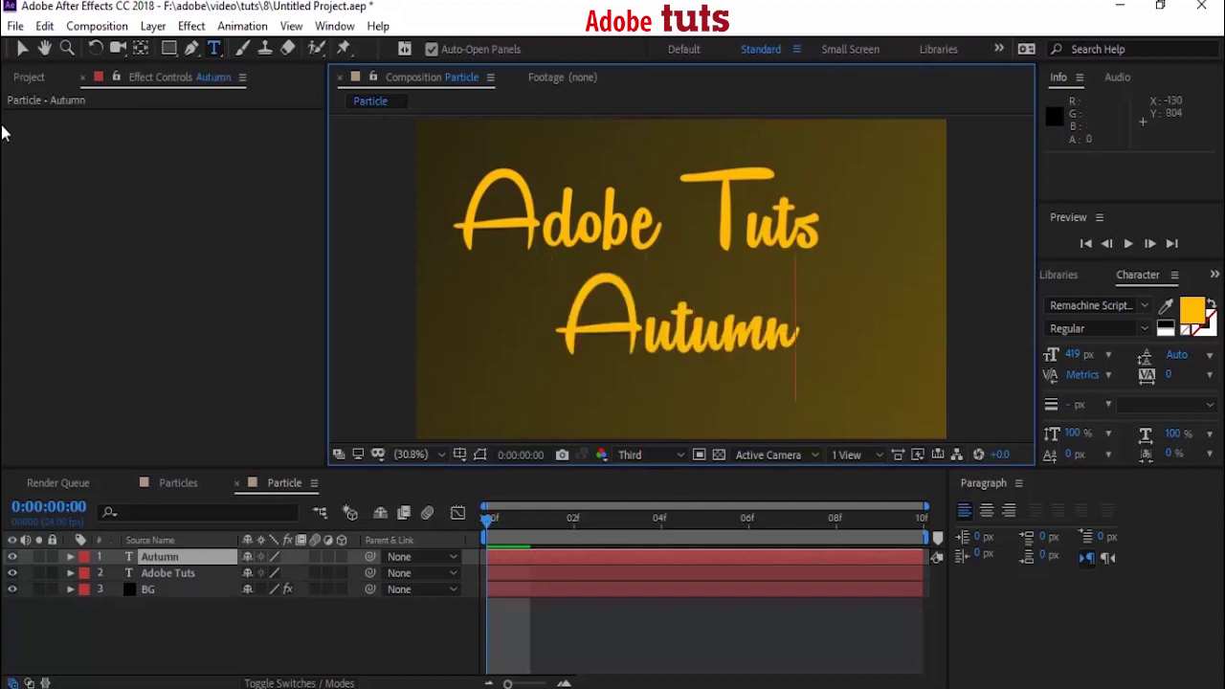
pyautogui.click(20, 49)
pyautogui.click(1192, 314)
pyautogui.click(1018, 498)
pyautogui.click(1159, 287)
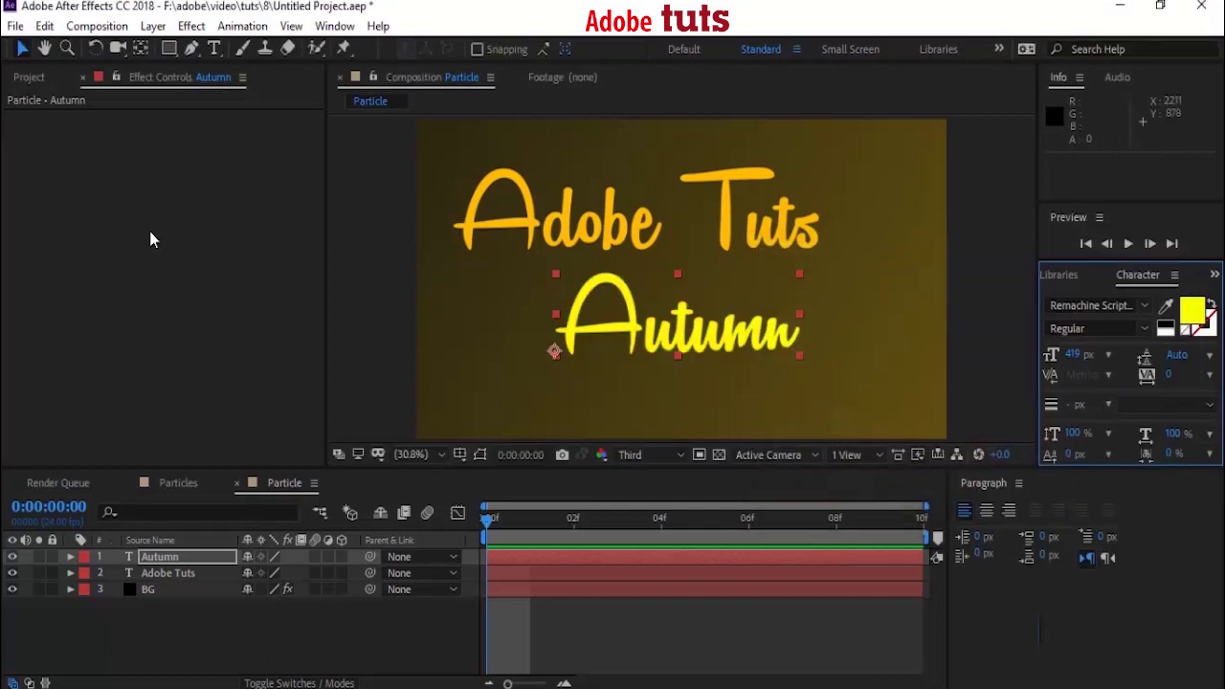
# Step: Nudge both text layers slightly right and down, then deselect them
pyautogui.keyDown('ctrl'); pyautogui.click(189, 577); pyautogui.keyUp('ctrl')
pyautogui.hotkey('shift', 'Right')
pyautogui.hotkey('shift', 'Right')
pyautogui.hotkey('shift', 'Right')
pyautogui.hotkey('shift', 'Right')
pyautogui.hotkey('shift', 'Right')
pyautogui.hotkey('shift', 'Right')
pyautogui.hotkey('shift', 'Right')
pyautogui.hotkey('shift', 'Down')
pyautogui.hotkey('shift', 'Down')
pyautogui.hotkey('shift', 'Down')
pyautogui.hotkey('shift', 'Down')
pyautogui.hotkey('shift', 'Down')
pyautogui.hotkey('shift', 'Down')
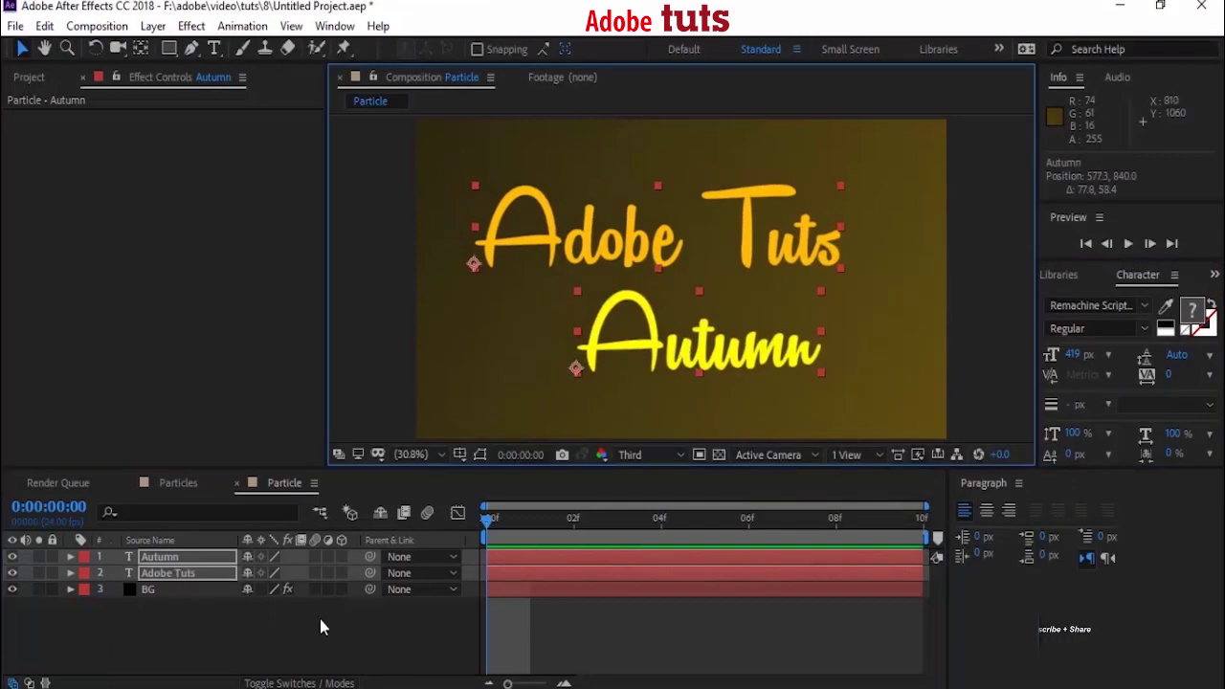
pyautogui.press('F2')
# Step: Add a Bevel and Emboss layer style to both the Adobe Tuts and Autumn layers
pyautogui.rightClick(182, 573)
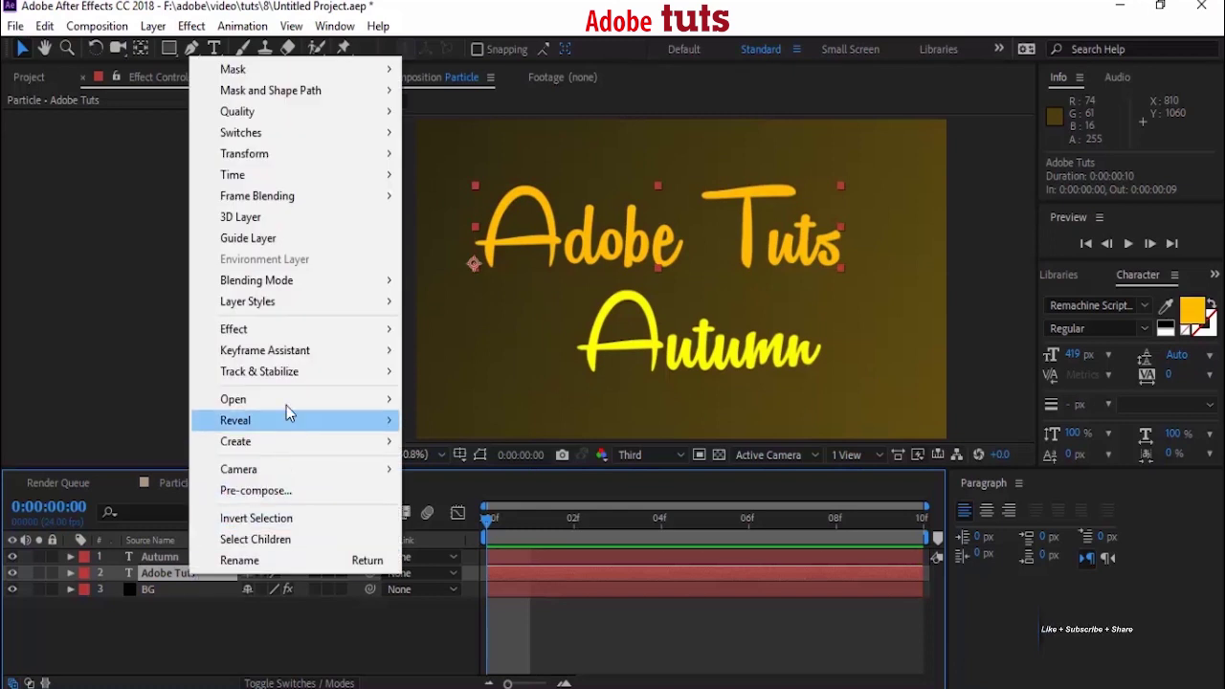
pyautogui.moveTo(304, 311)
pyautogui.click(493, 458)
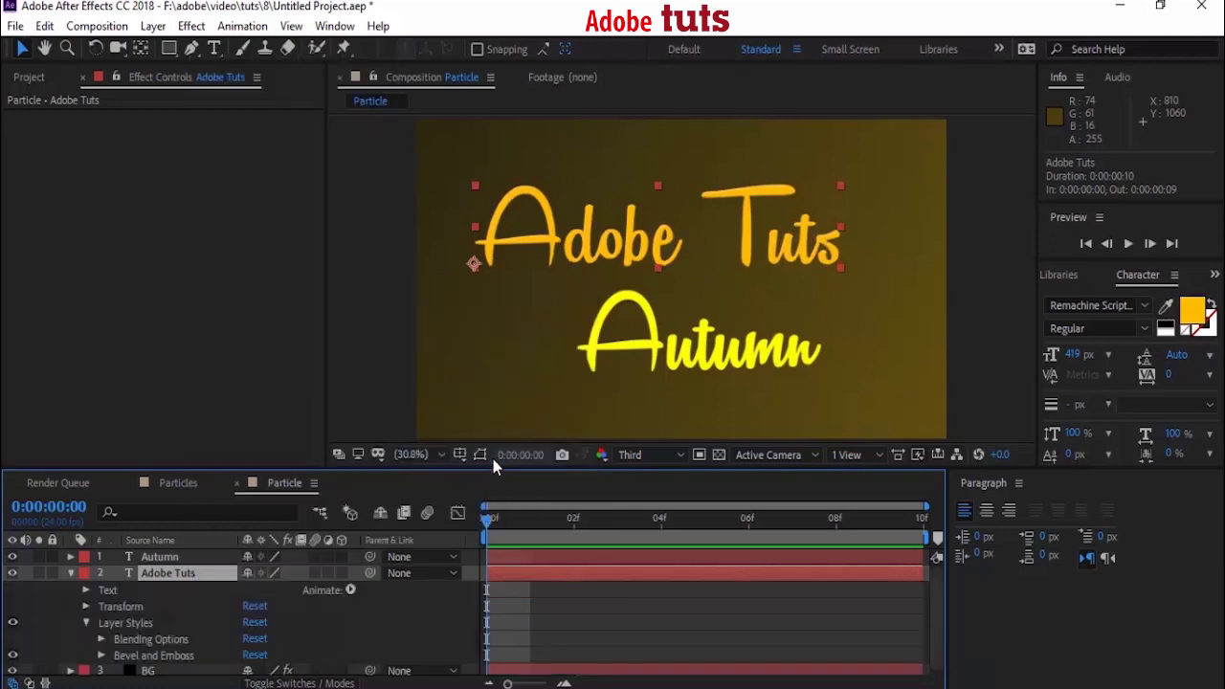
pyautogui.click(70, 572)
pyautogui.click(170, 556)
pyautogui.rightClick(173, 555)
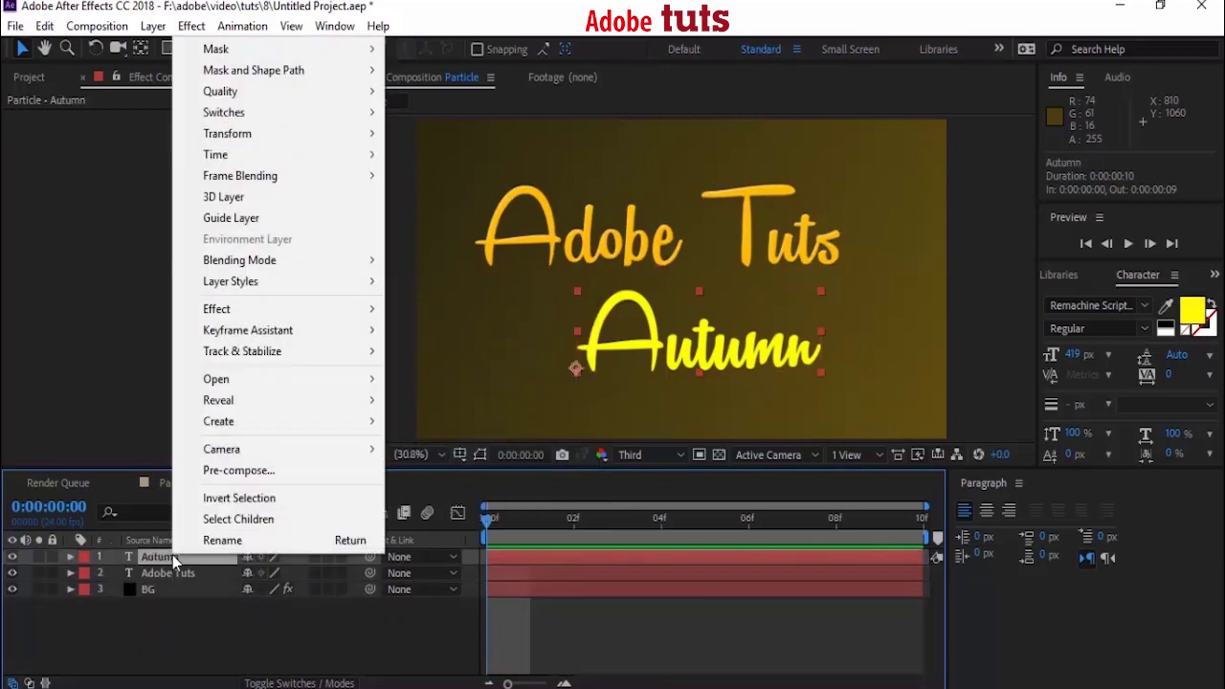
pyautogui.moveTo(366, 285)
pyautogui.click(457, 435)
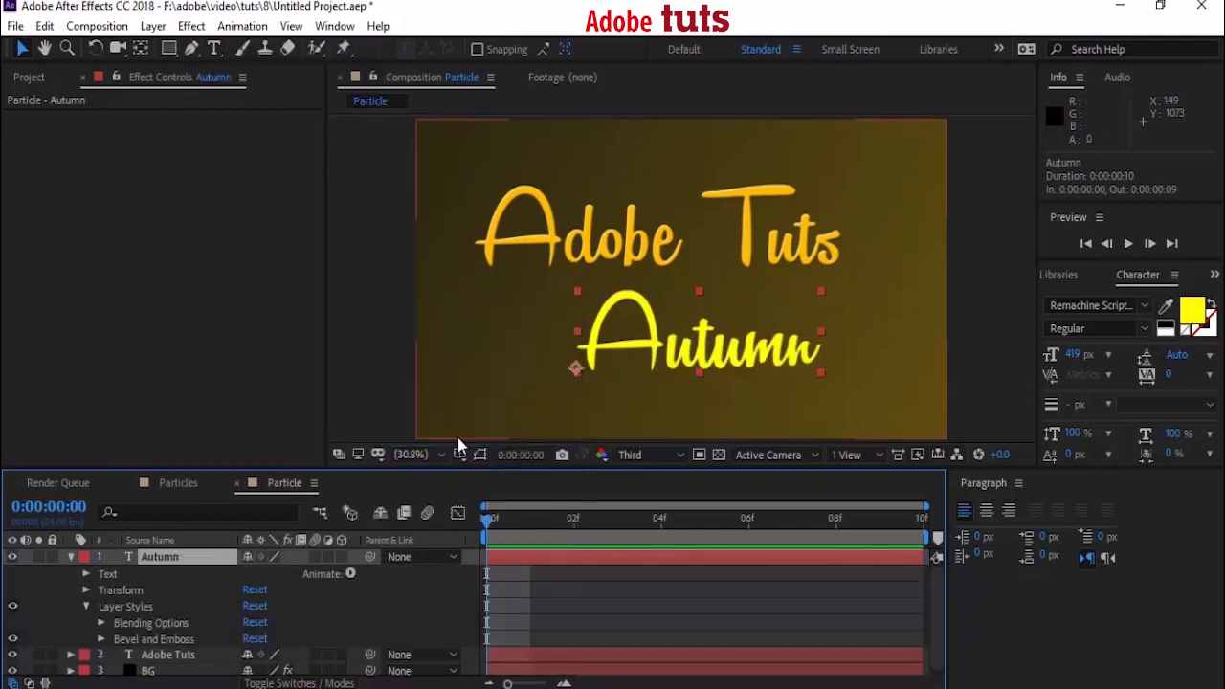
# Step: Pre-compose the Autumn and Adobe Tuts layers into a precomp named Particle_Text
pyautogui.click(72, 558)
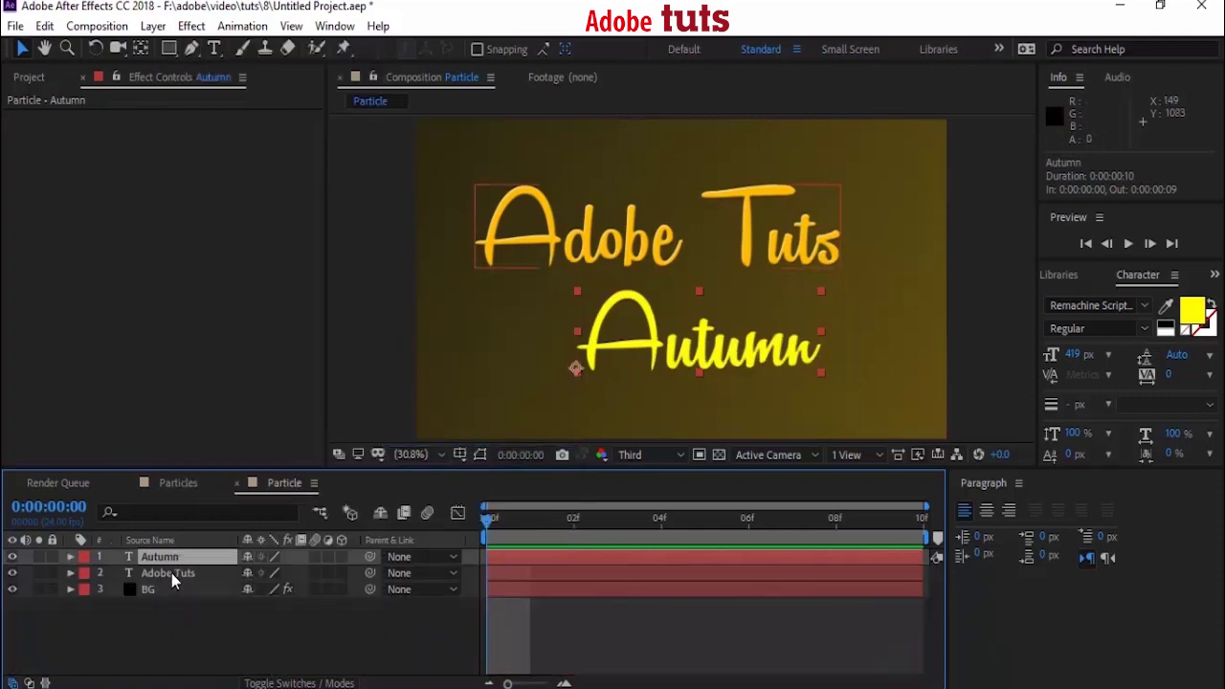
pyautogui.keyDown('ctrl'); pyautogui.click(171, 573); pyautogui.keyUp('ctrl')
pyautogui.rightClick(171, 574)
pyautogui.click(239, 488)
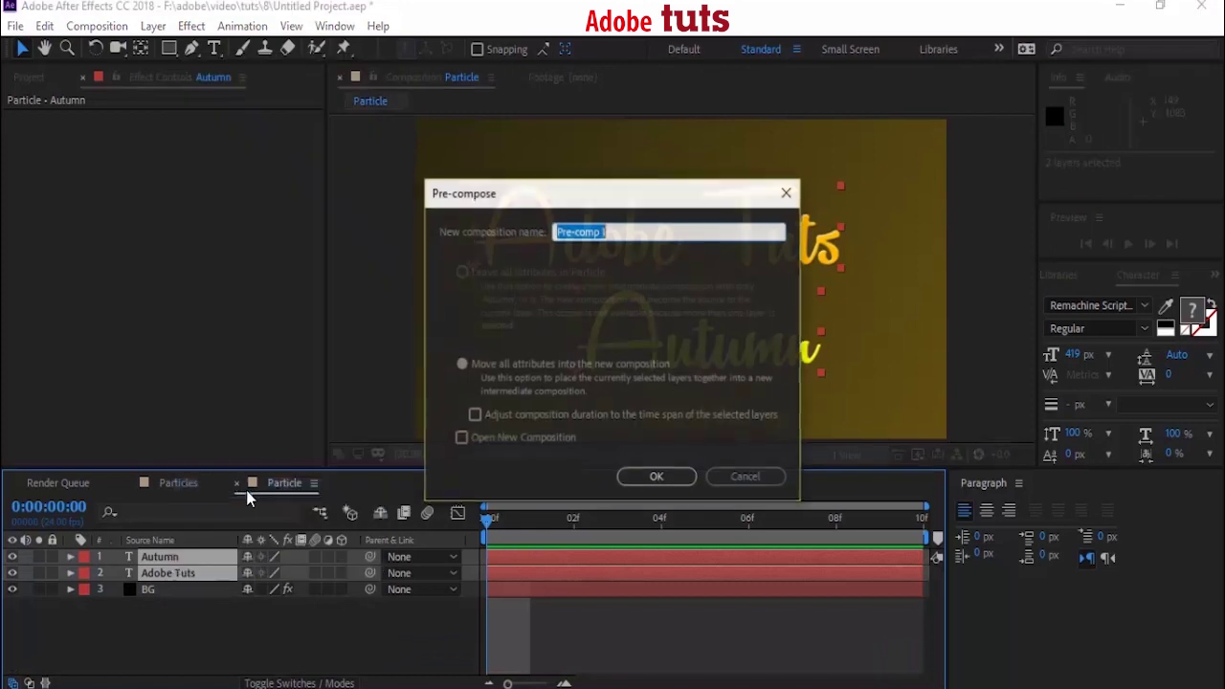
pyautogui.write('Particle_Text')
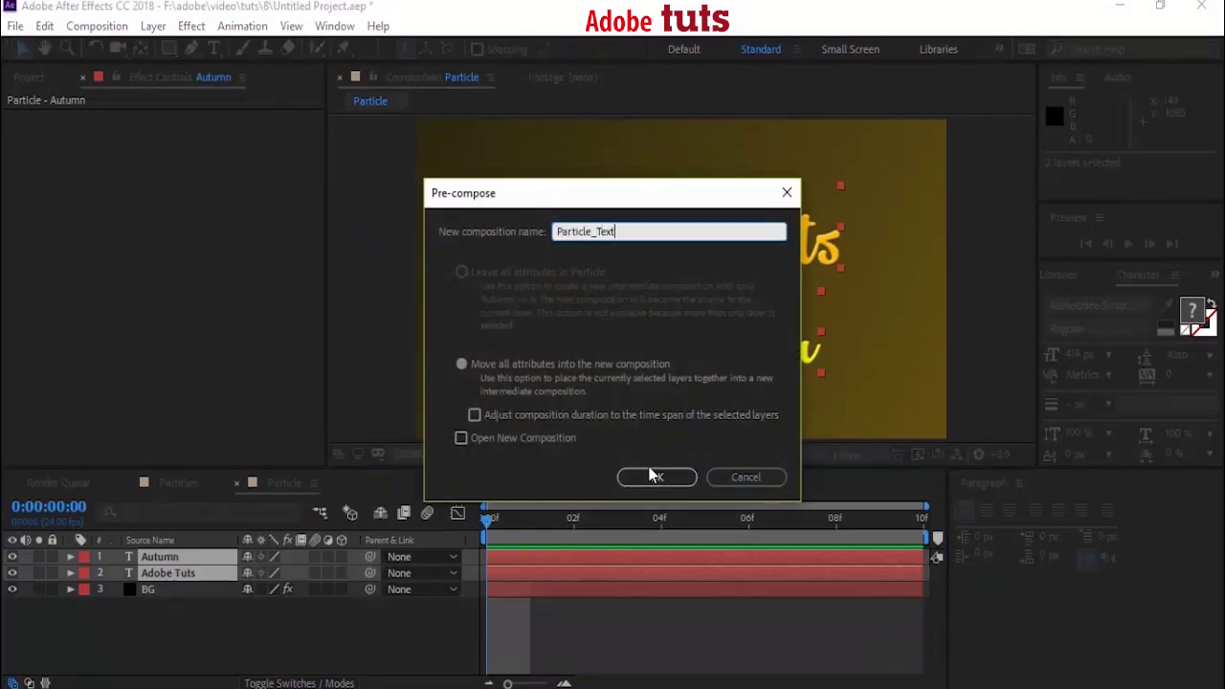
pyautogui.click(653, 476)
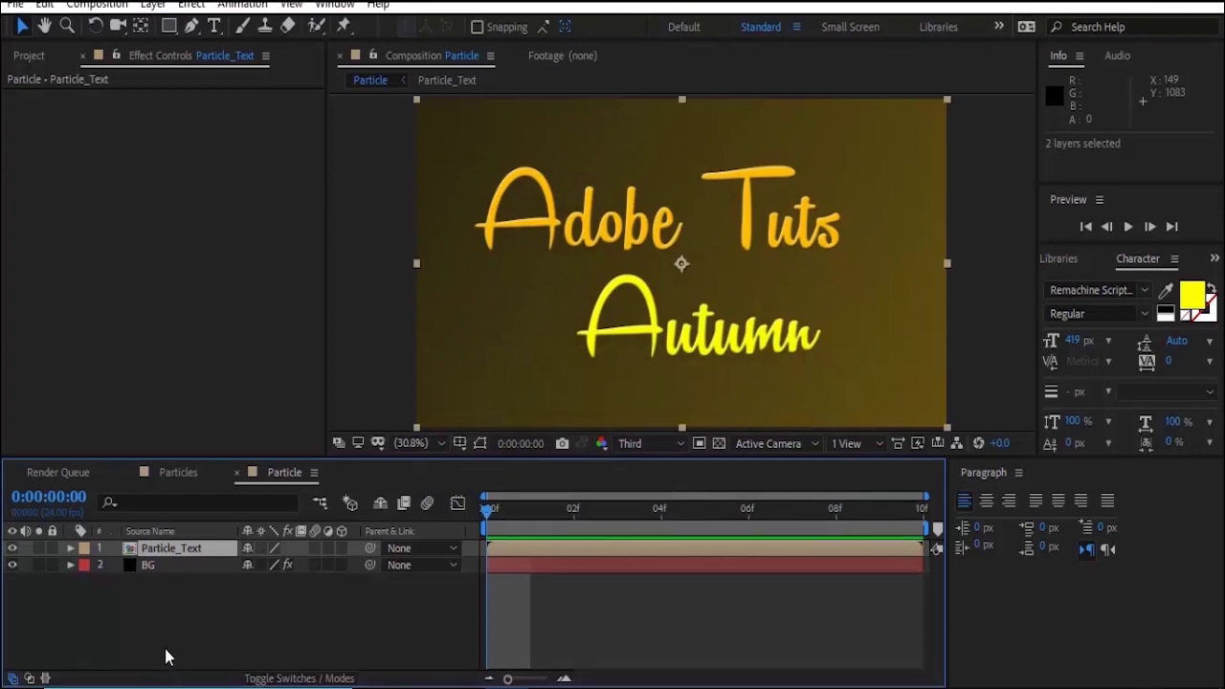
# Step: Add a new camera layer named Cam
pyautogui.click(183, 627)
pyautogui.rightClick(183, 627)
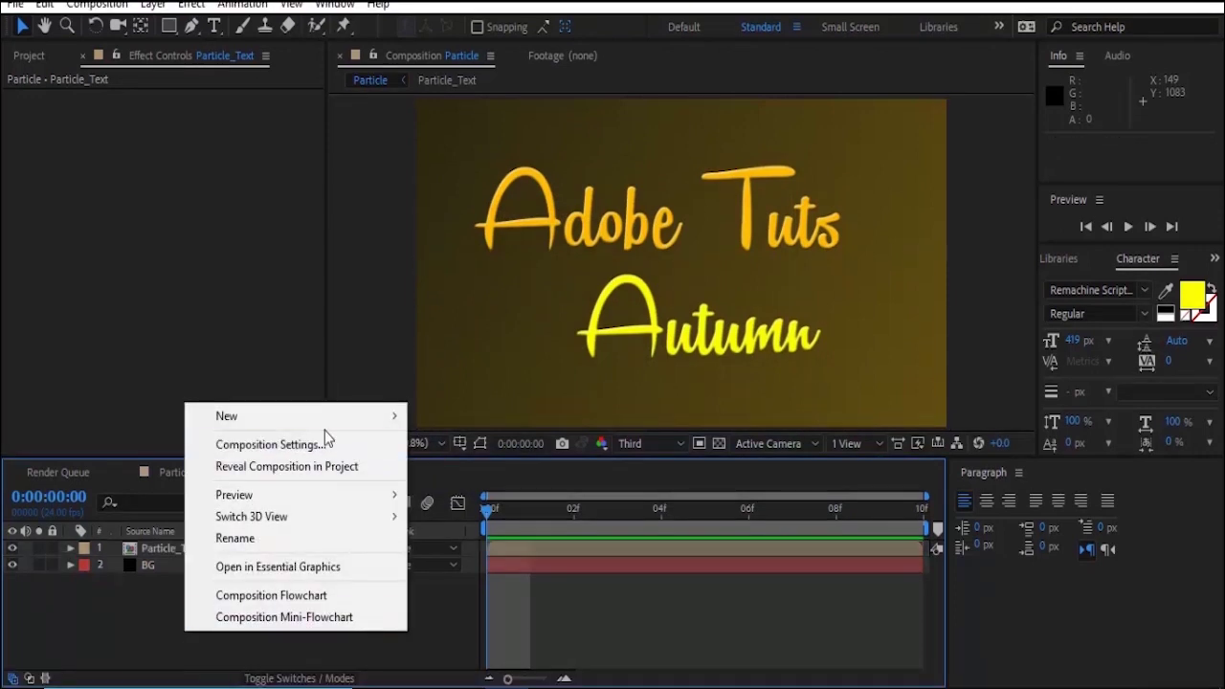
pyautogui.moveTo(350, 427)
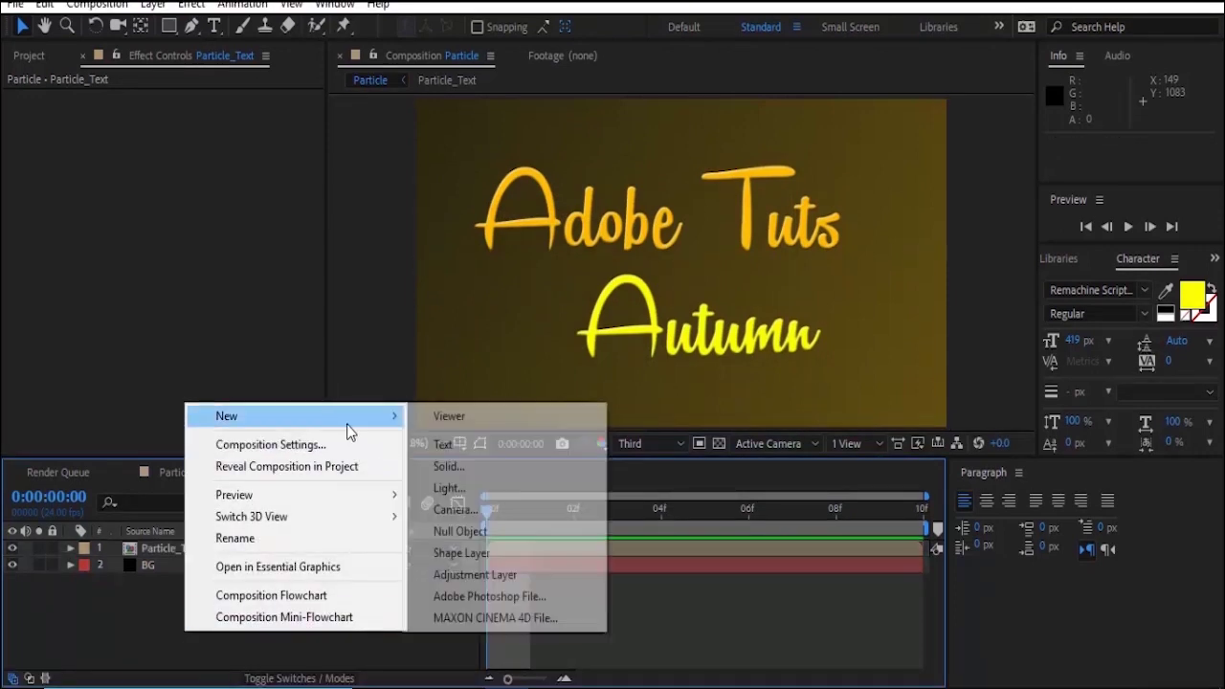
pyautogui.click(492, 511)
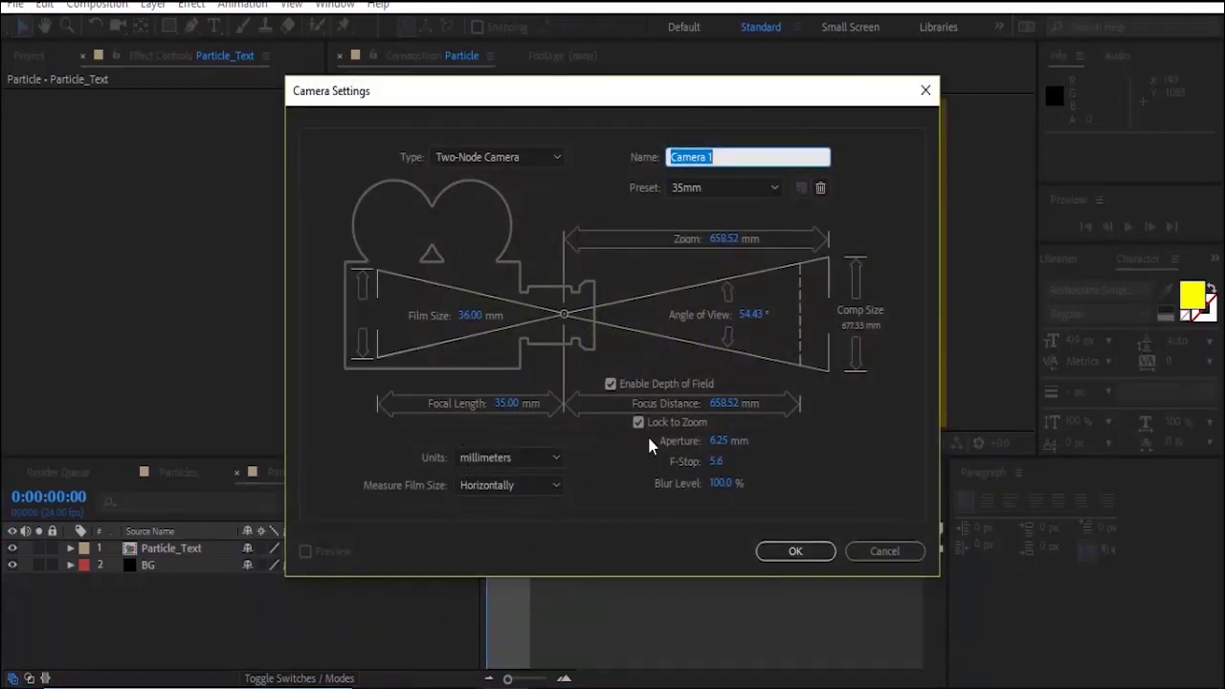
pyautogui.press('BackSpace')
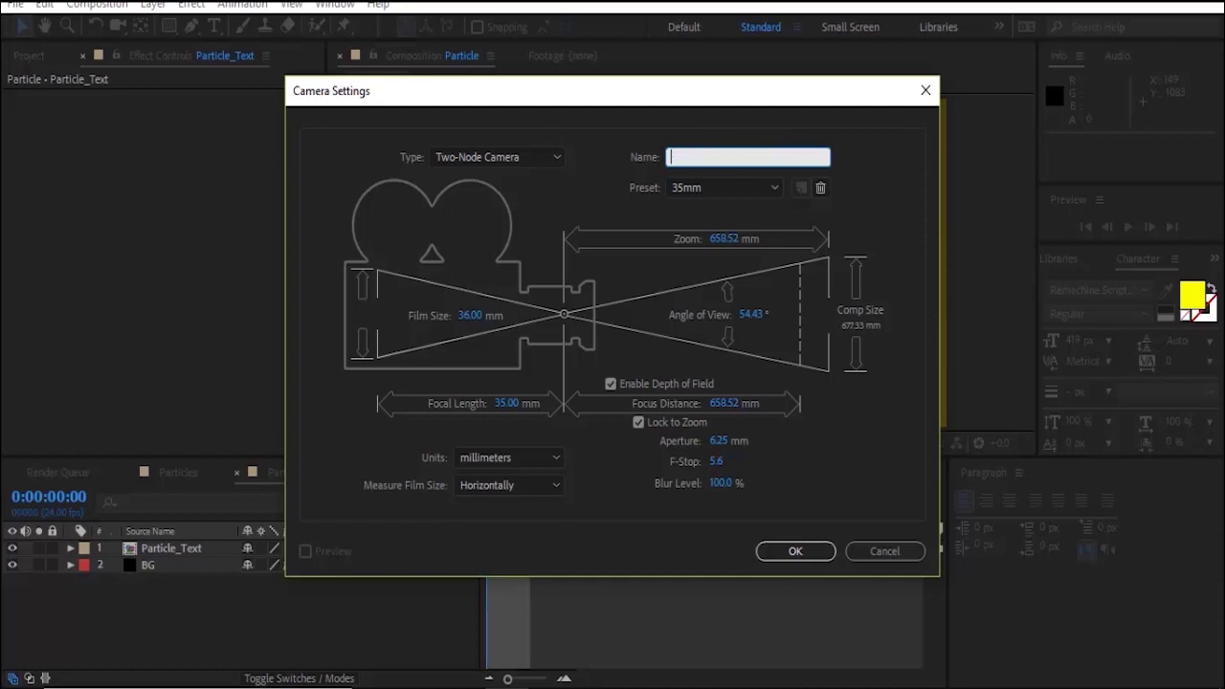
pyautogui.click(793, 549)
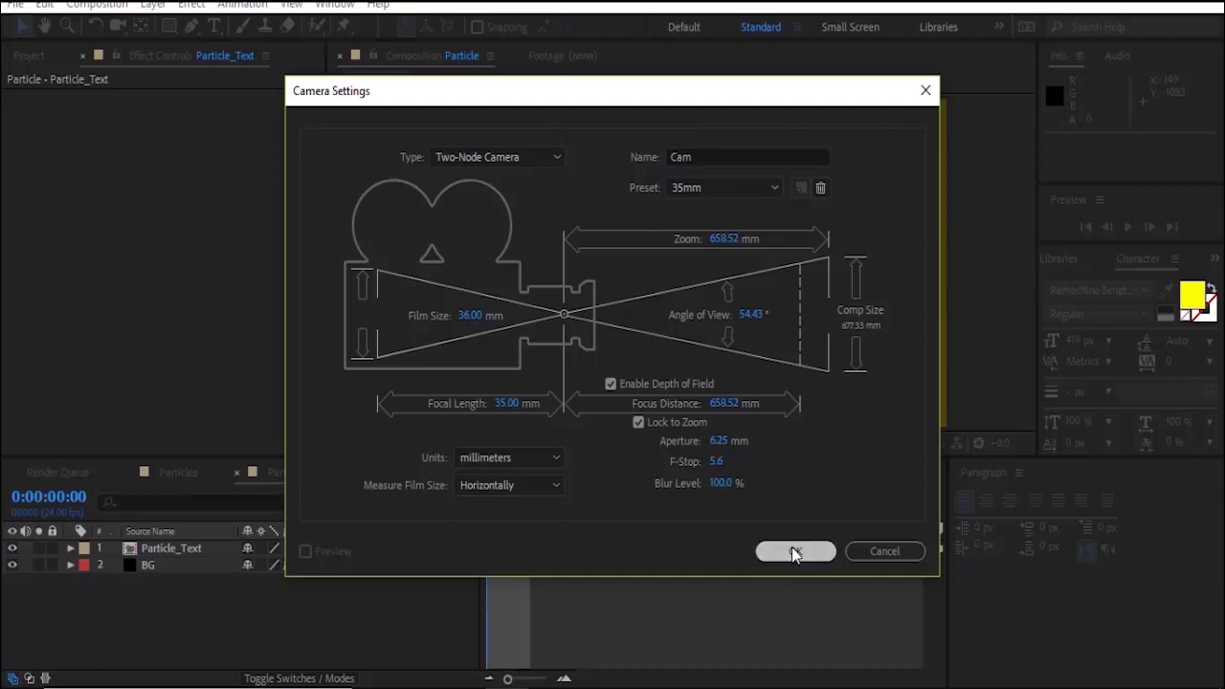
# Step: Add a black 1920×1080 solid named Particle_Front
pyautogui.rightClick(281, 635)
pyautogui.moveTo(422, 421)
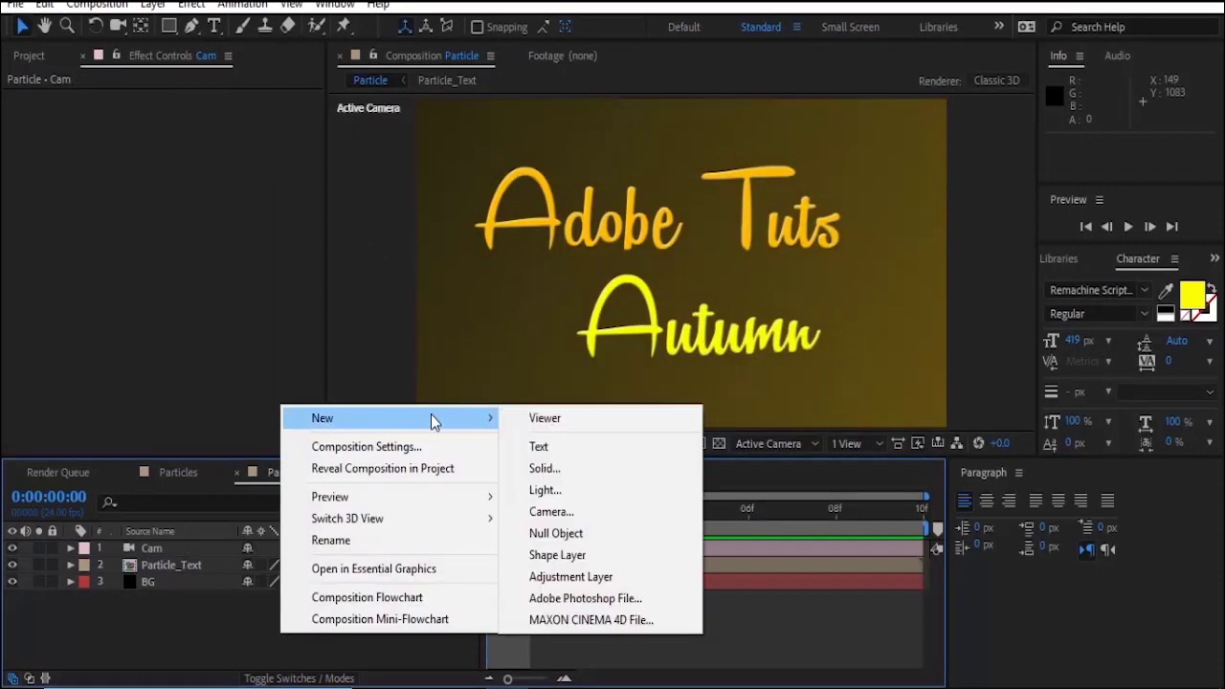
pyautogui.click(582, 475)
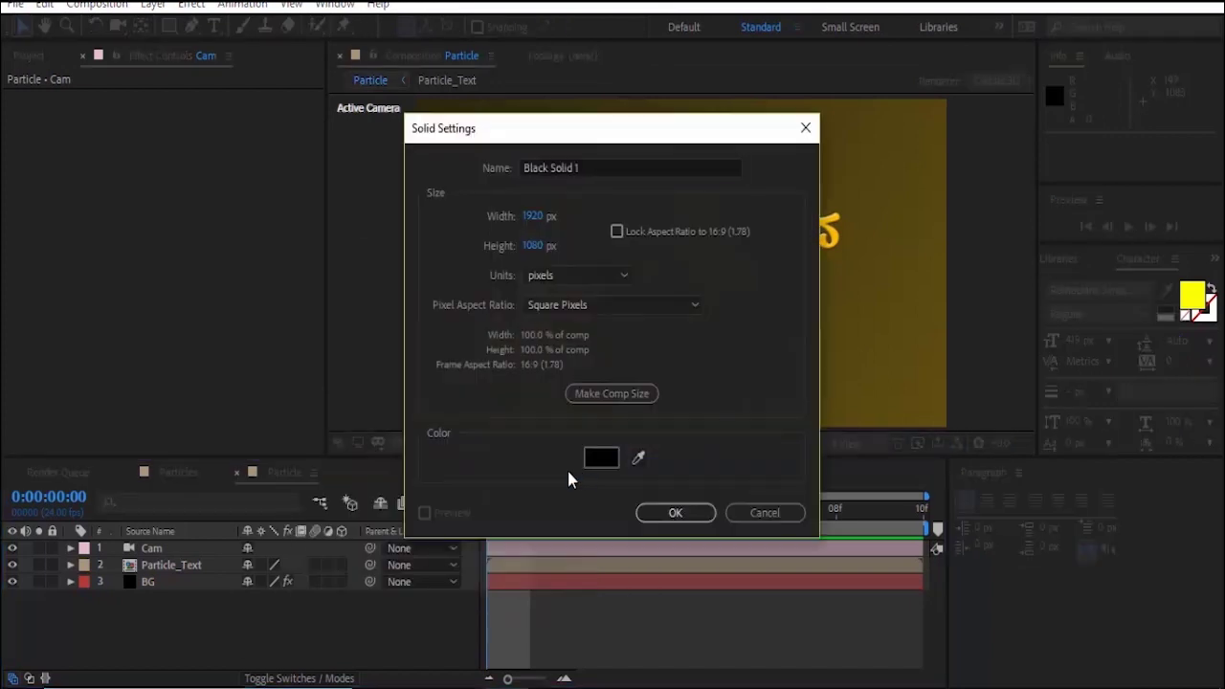
pyautogui.click(645, 168)
pyautogui.hotkey('ctrl', 'a')
pyautogui.write('Particle')
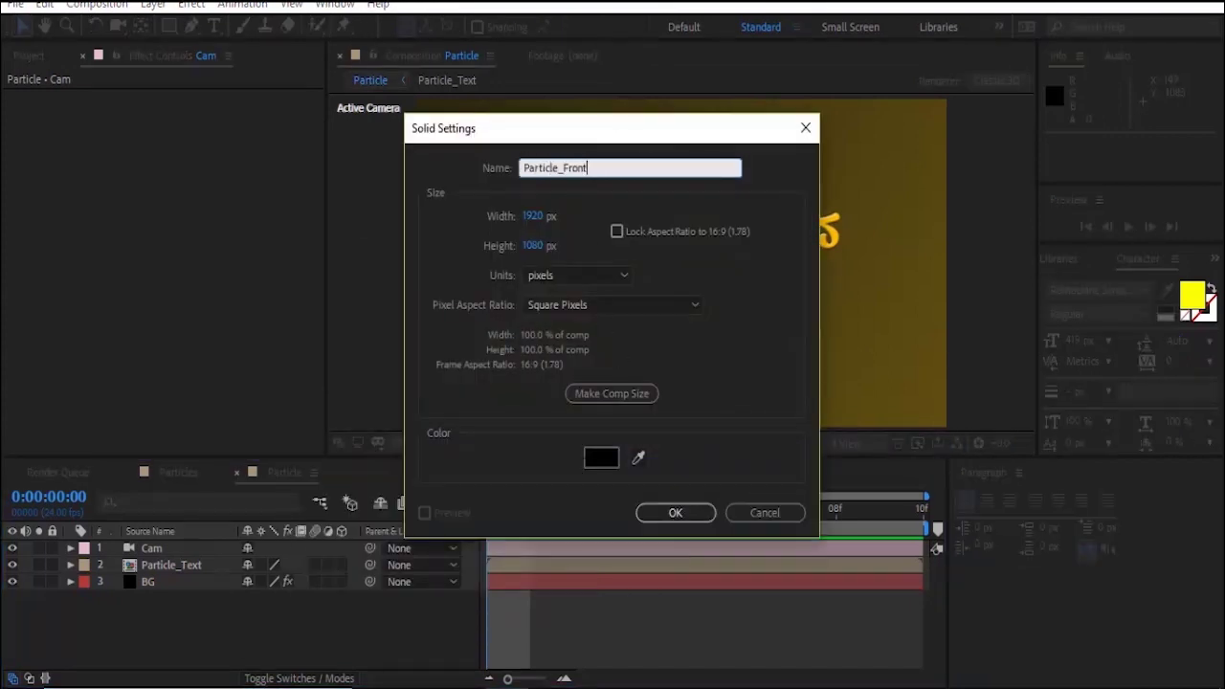
pyautogui.click(688, 511)
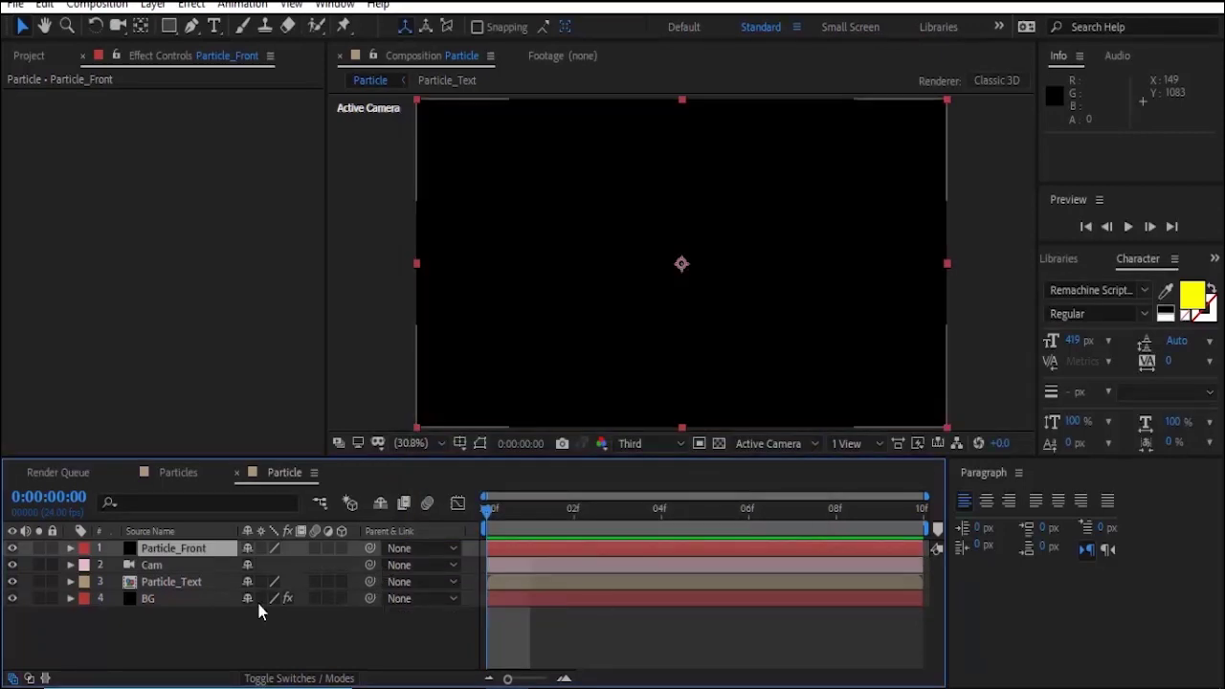
# Step: Clear the previous term from the Effects & Presets search field
pyautogui.click(1214, 262)
pyautogui.click(1153, 285)
pyautogui.press('BackSpace')
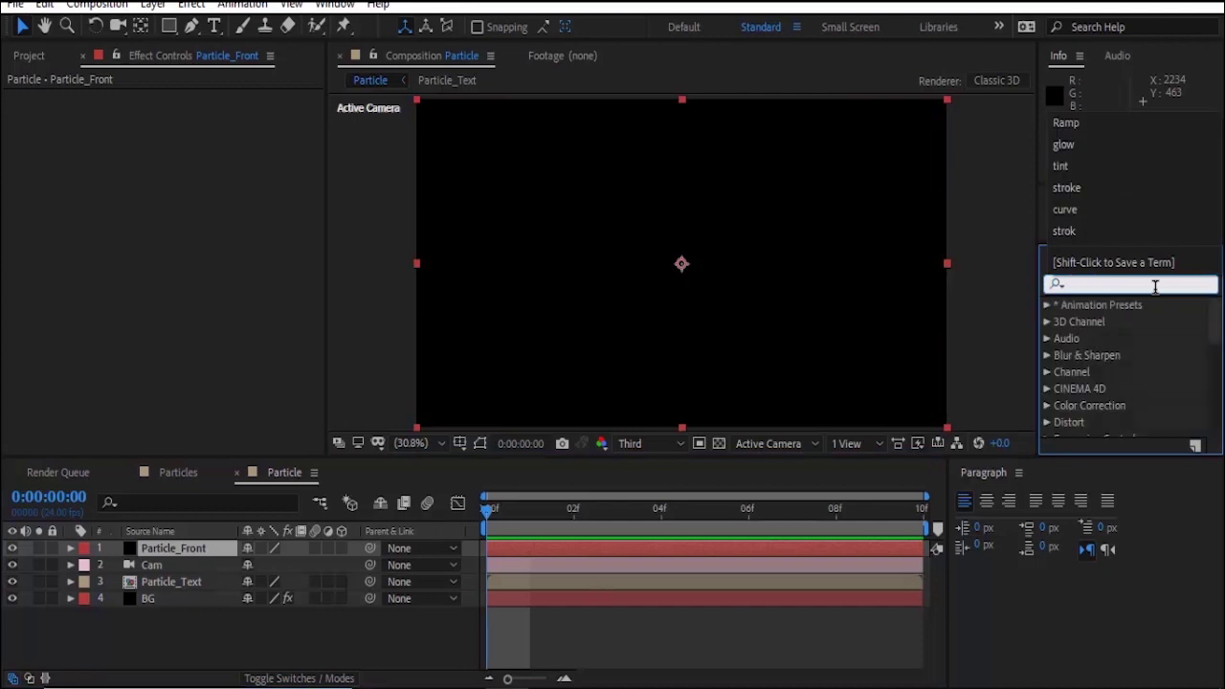
# Step: Apply Particular to Particle_Front, place it below Cam, and make Particle_Text 3D
pyautogui.write('part')
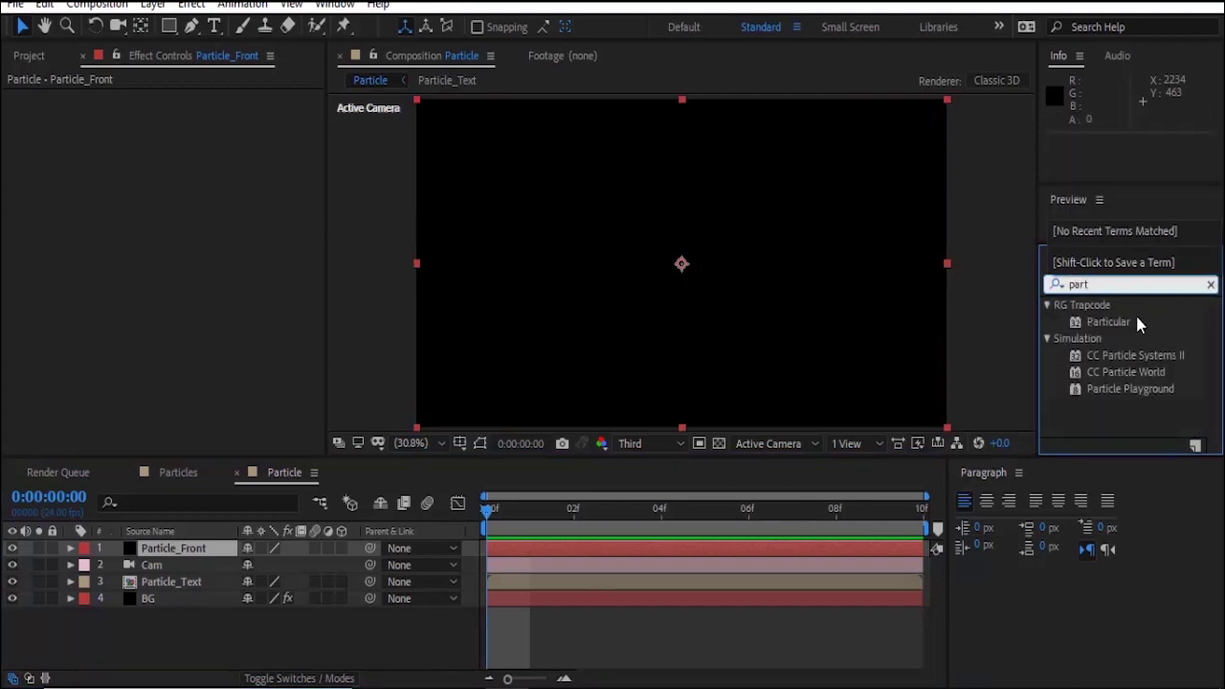
pyautogui.moveTo(1119, 322); pyautogui.dragTo(730, 300)
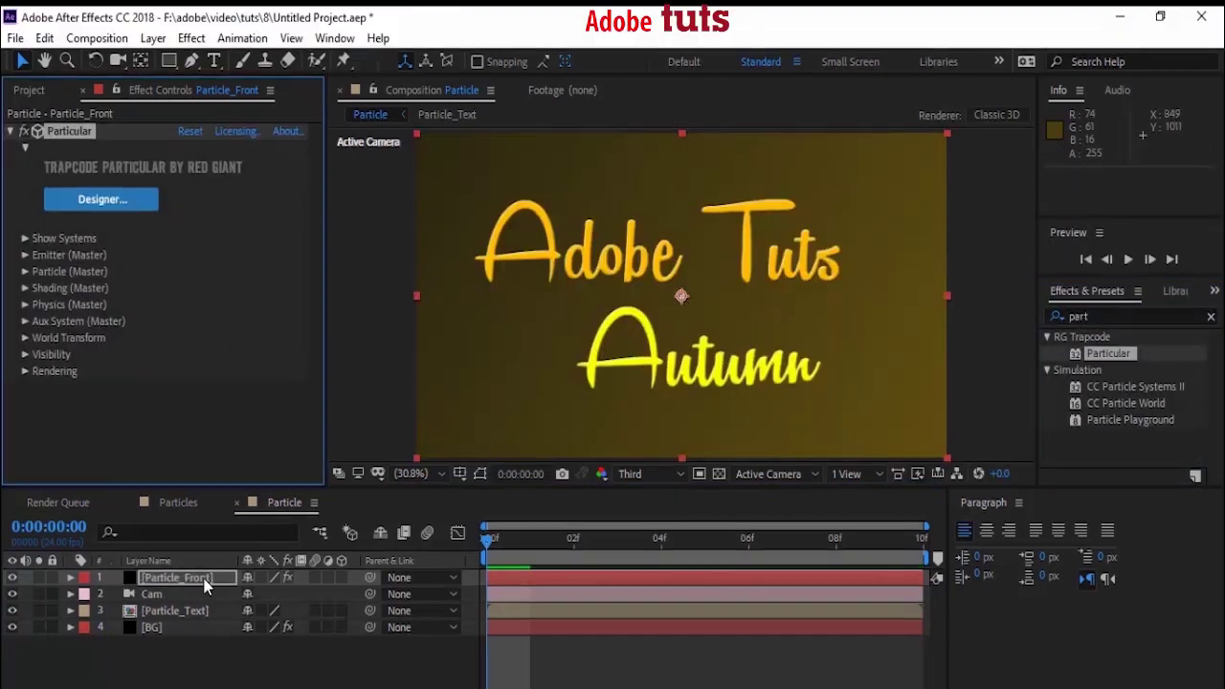
pyautogui.moveTo(177, 547); pyautogui.dragTo(197, 595)
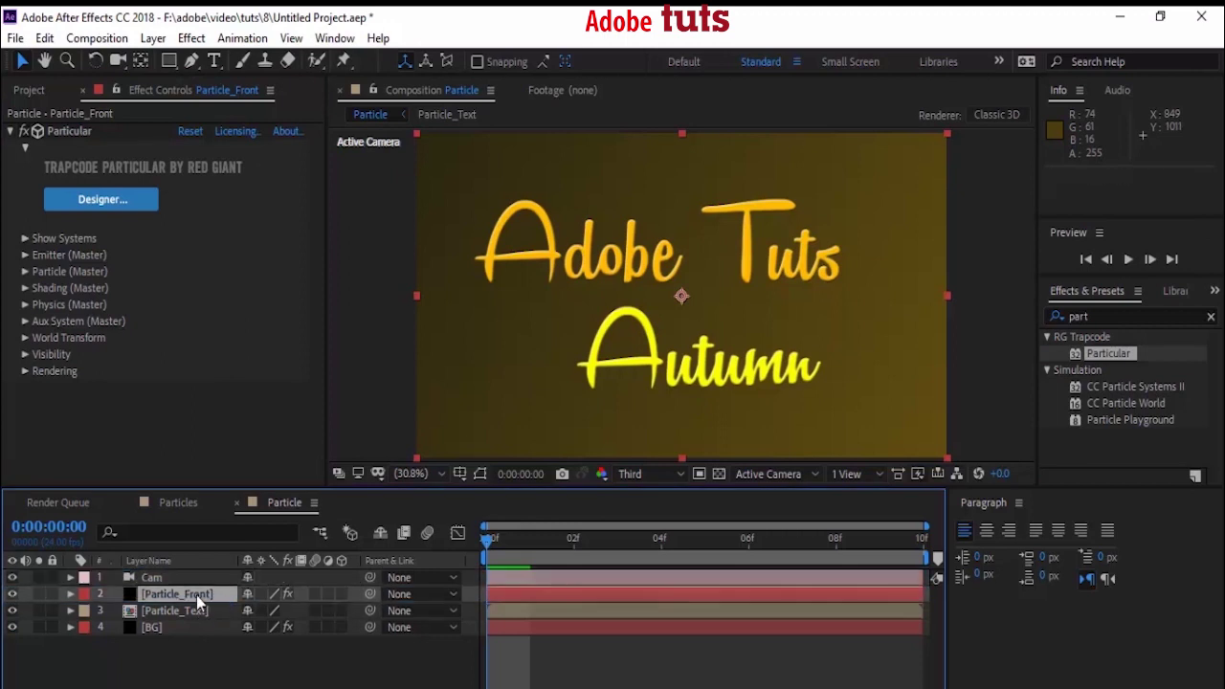
pyautogui.click(342, 610)
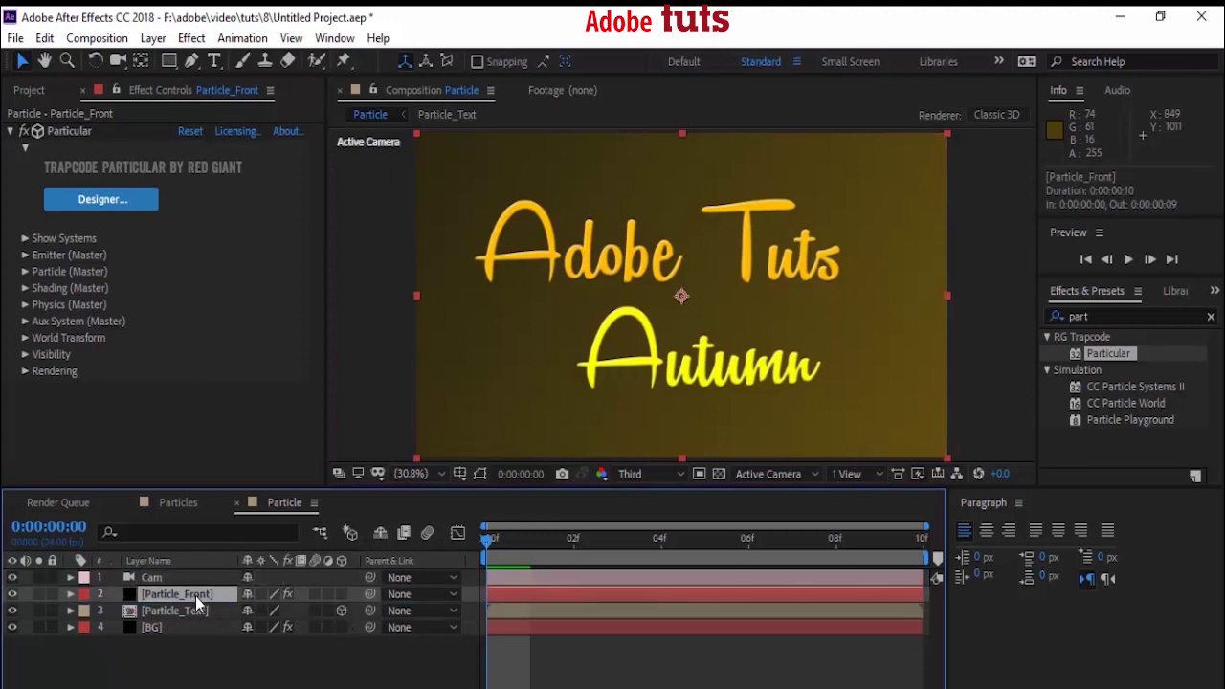
# Step: Set Particular's Emitter Type to Box and Particles/sec to 20000
pyautogui.click(25, 255)
pyautogui.scroll(-3, 34, 245)
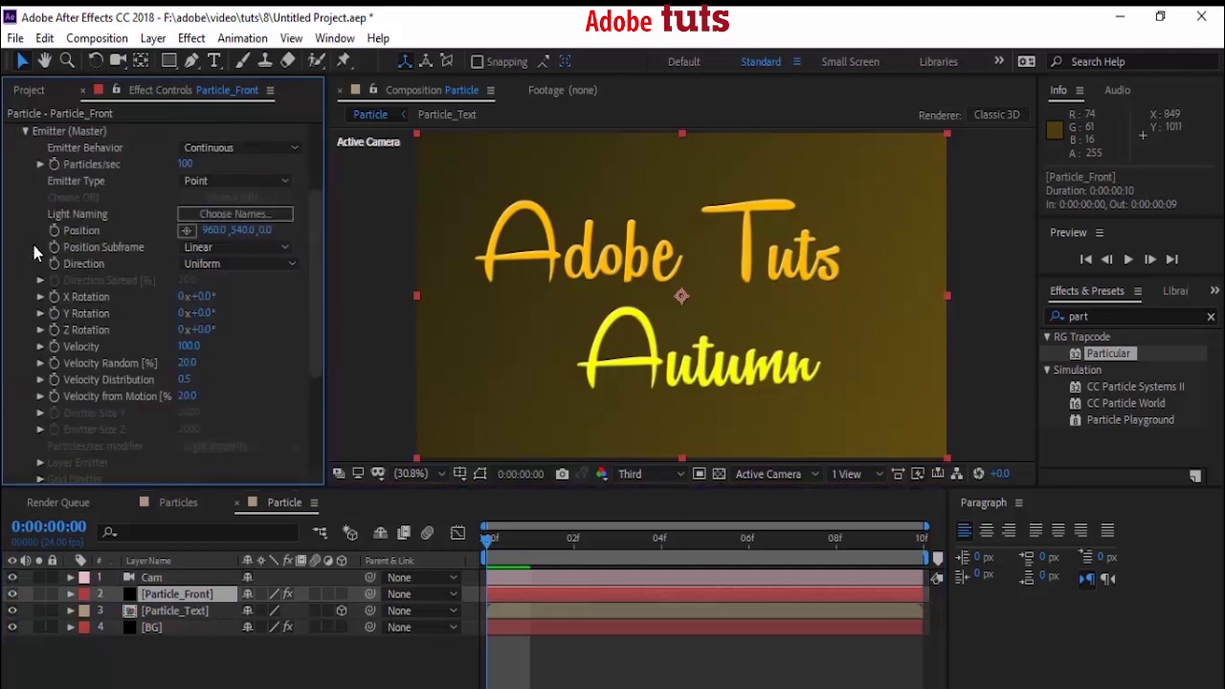
pyautogui.click(196, 180)
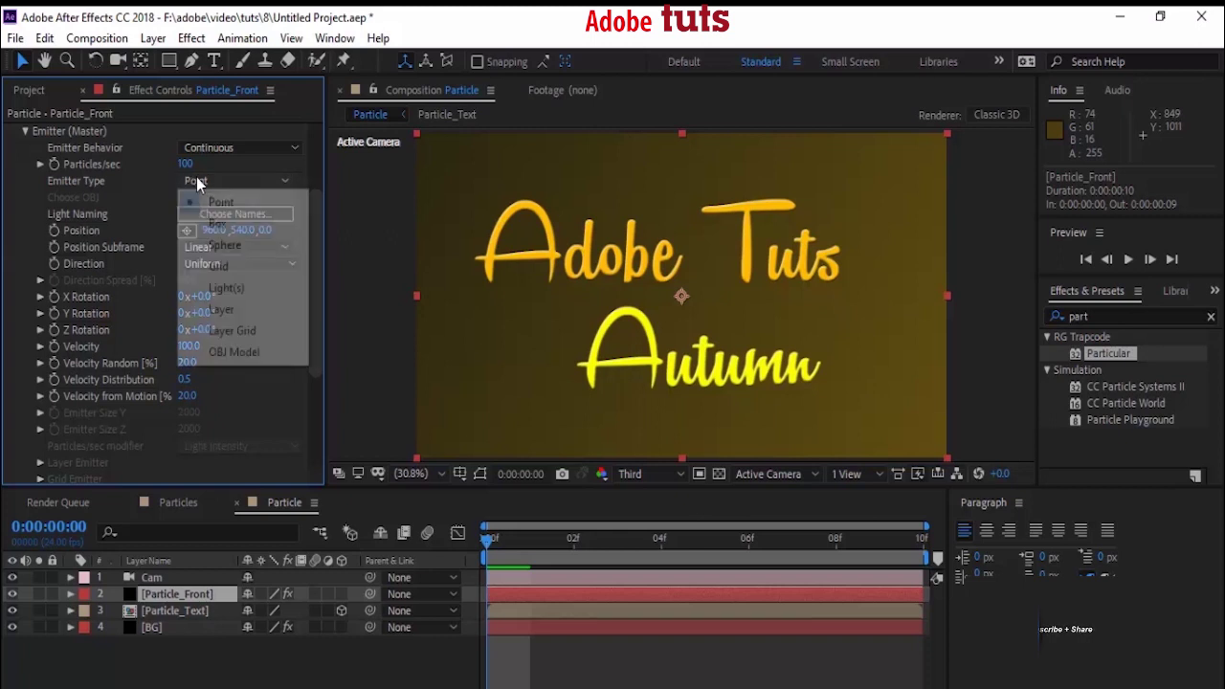
pyautogui.click(217, 226)
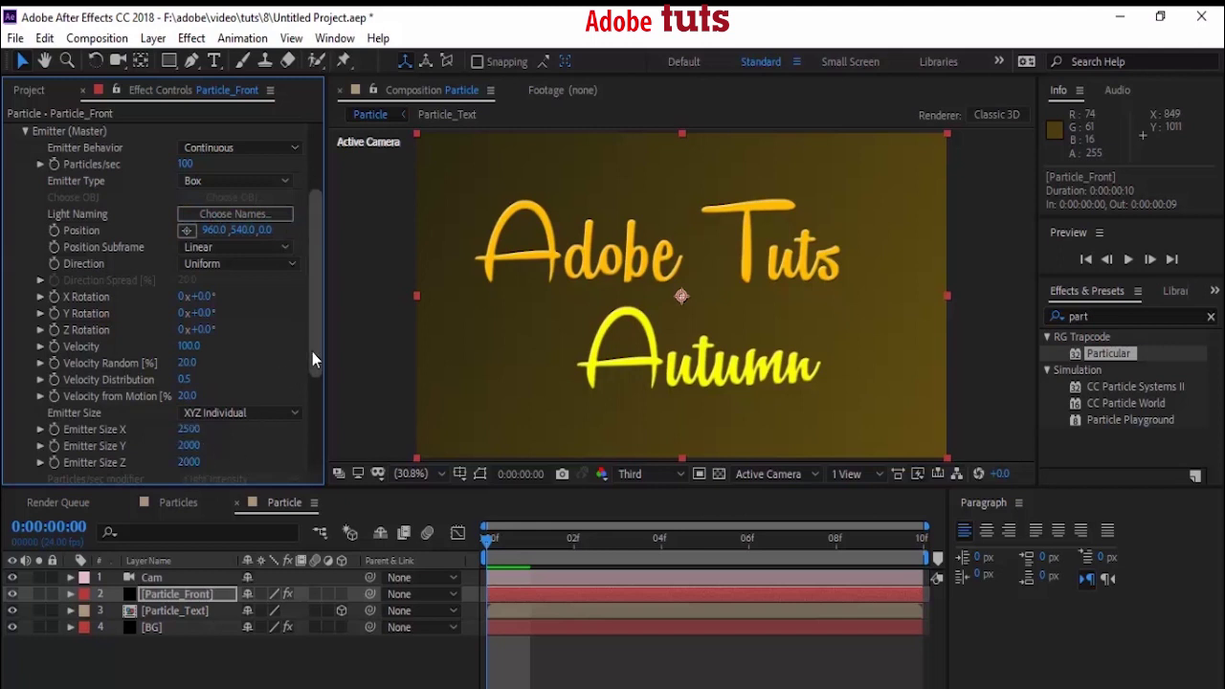
pyautogui.scroll(2, 314, 334)
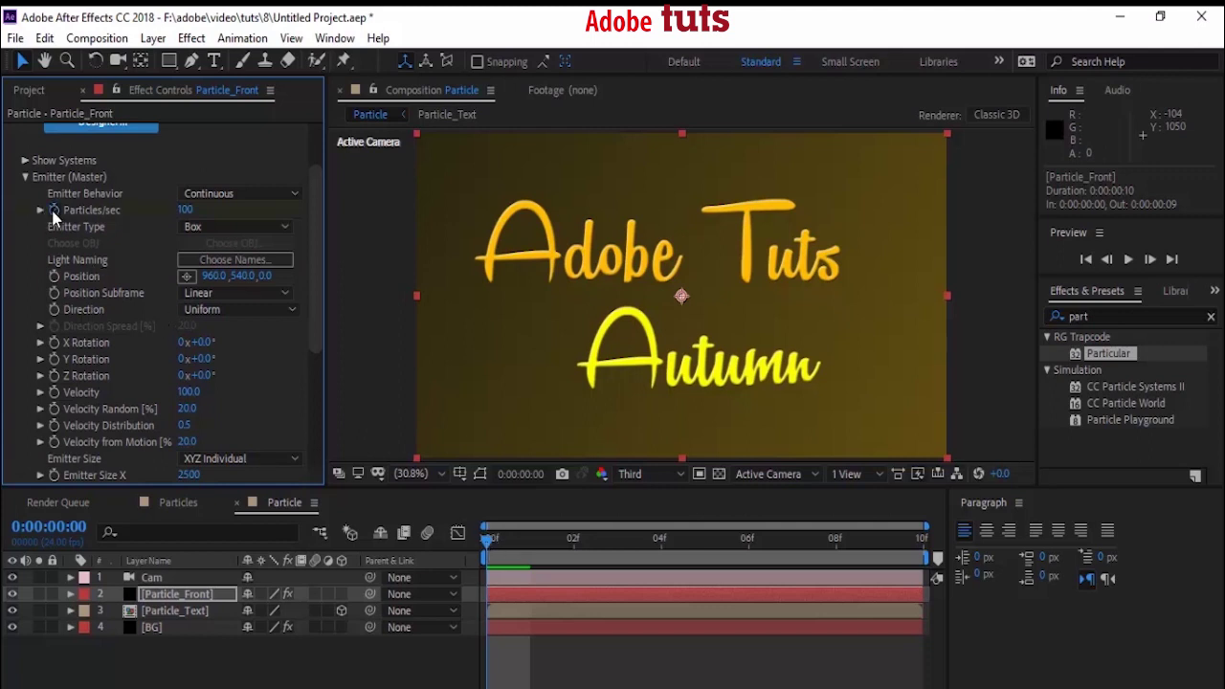
pyautogui.click(185, 210)
pyautogui.click(185, 211)
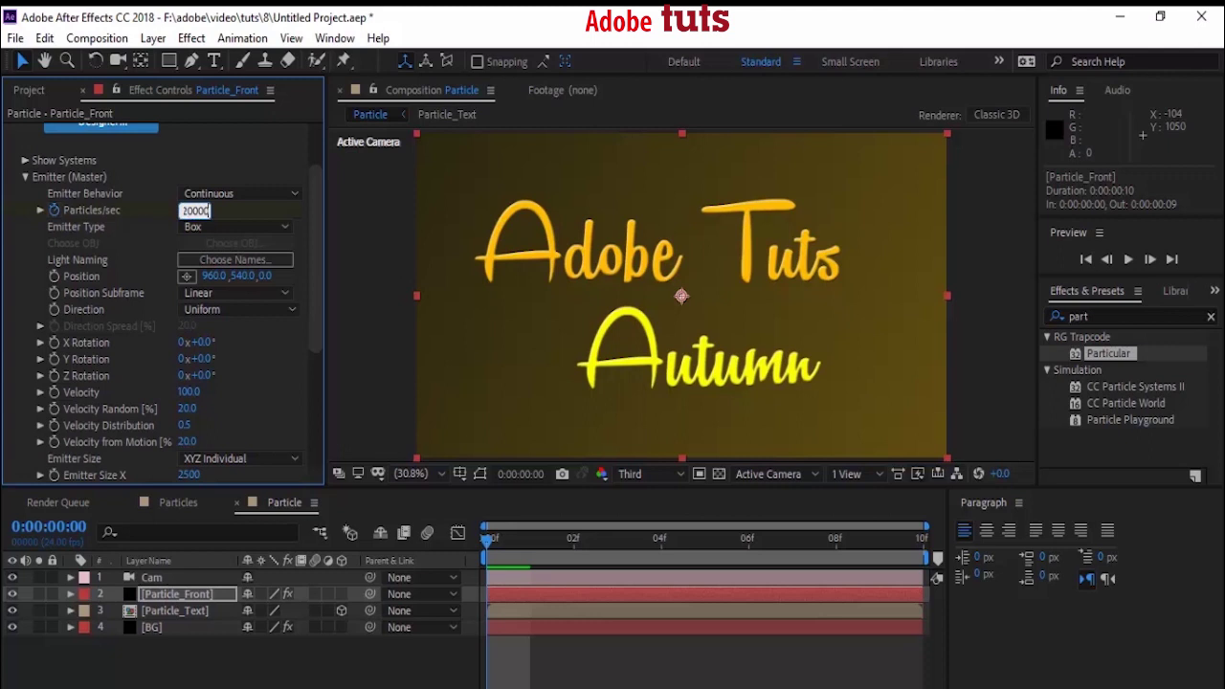
pyautogui.press('Return')
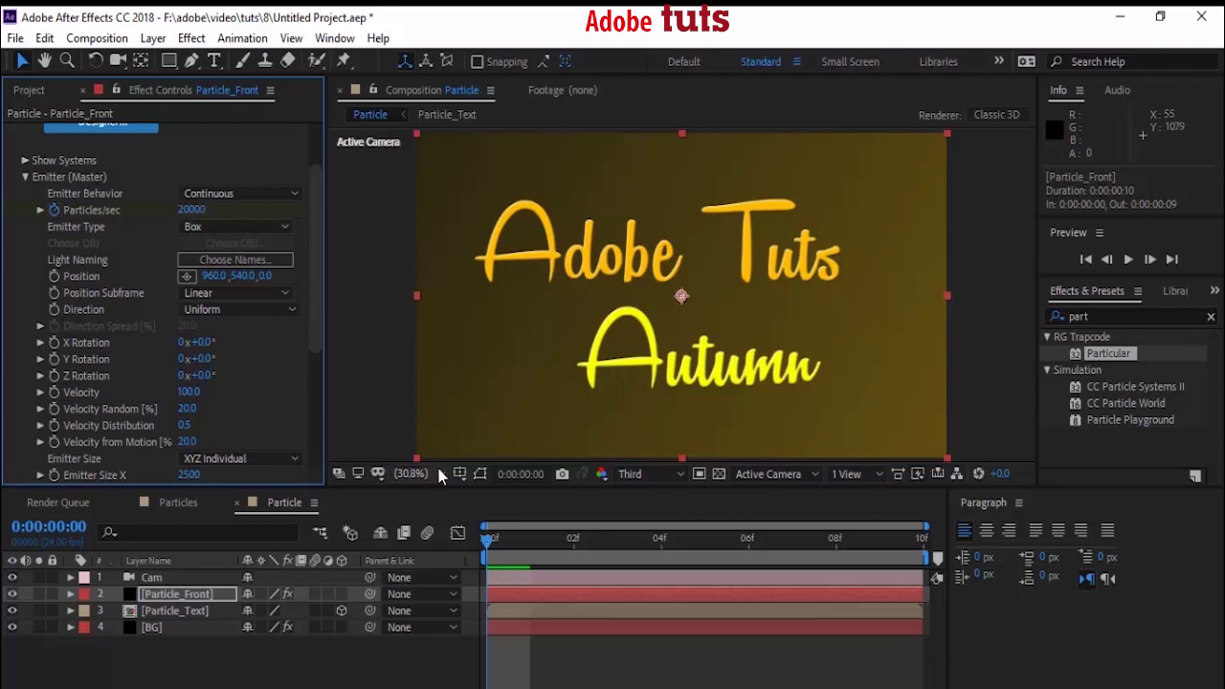
# Step: Step forward one frame and set Particles/sec to 0
pyautogui.click(492, 547)
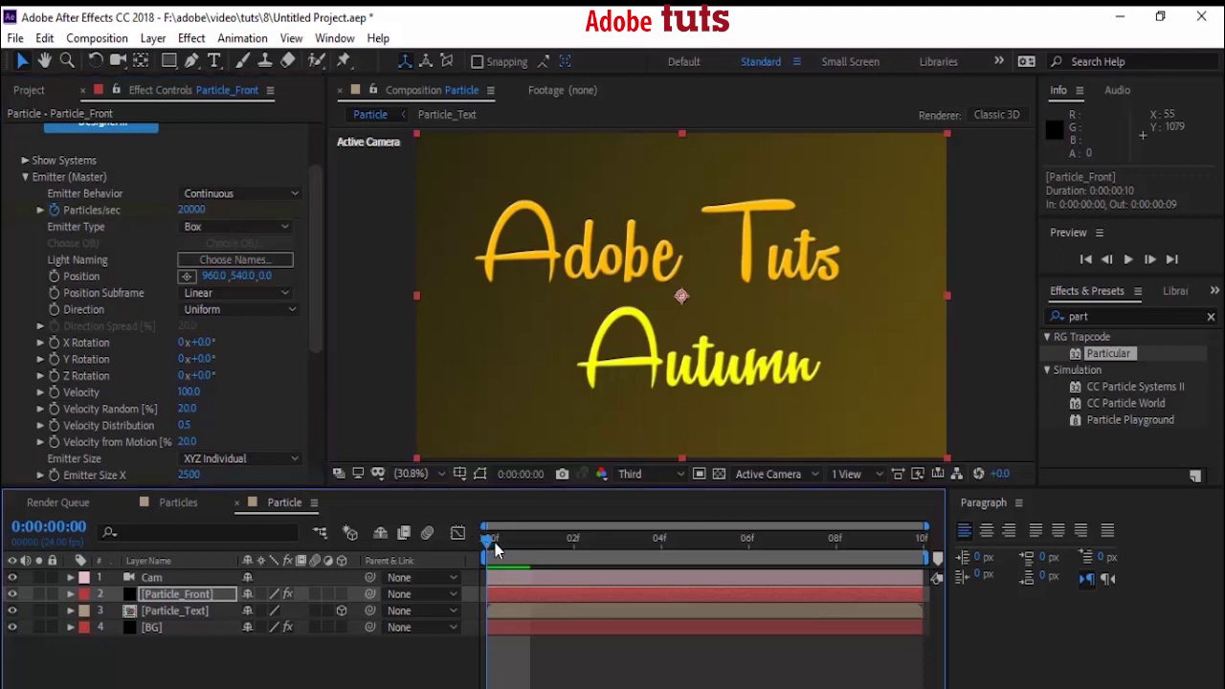
pyautogui.click(511, 540)
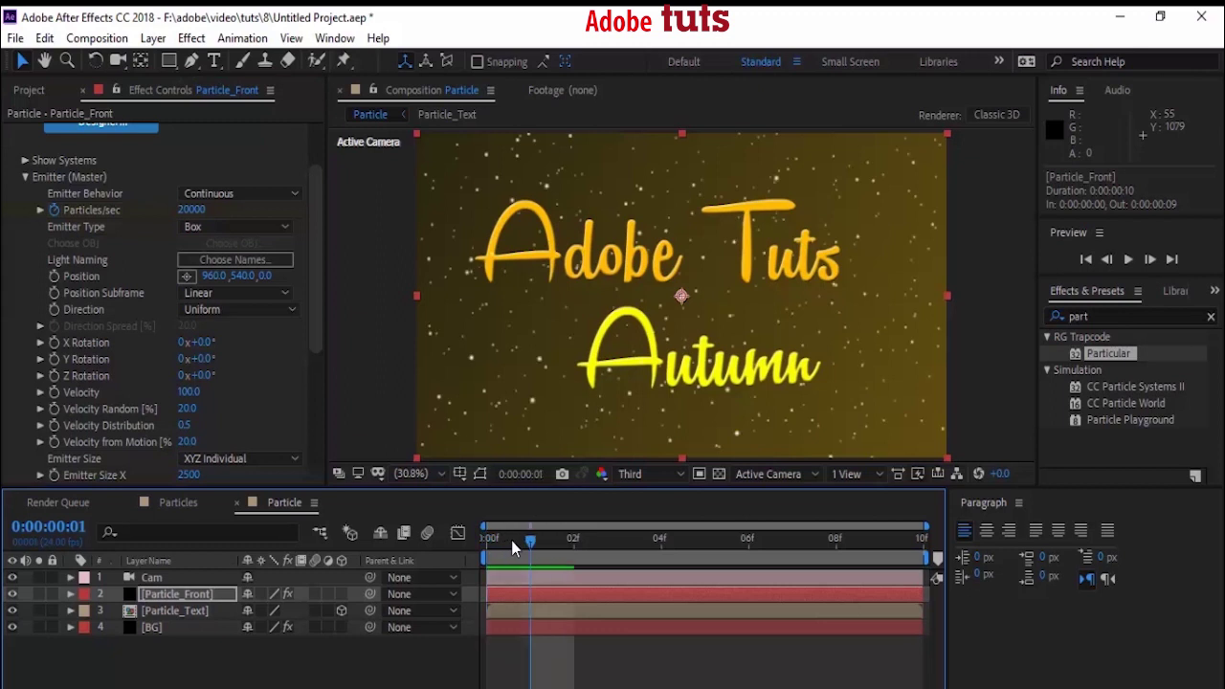
pyautogui.click(193, 209)
pyautogui.write('0')
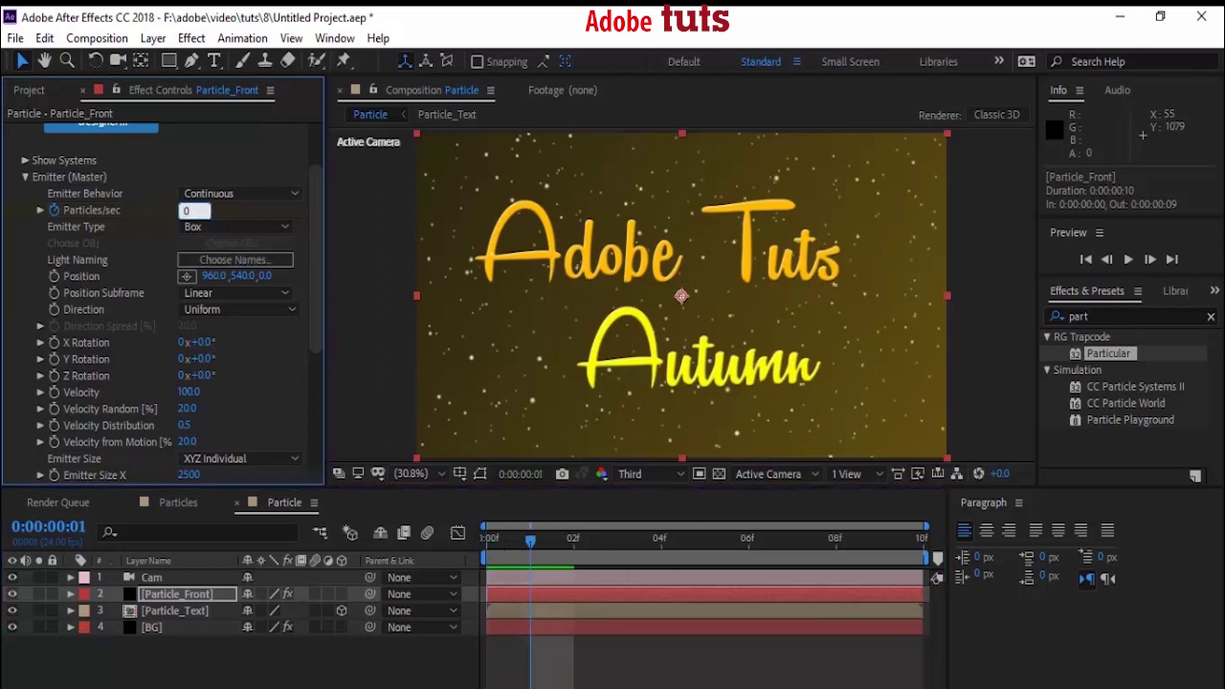
pyautogui.press('Return')
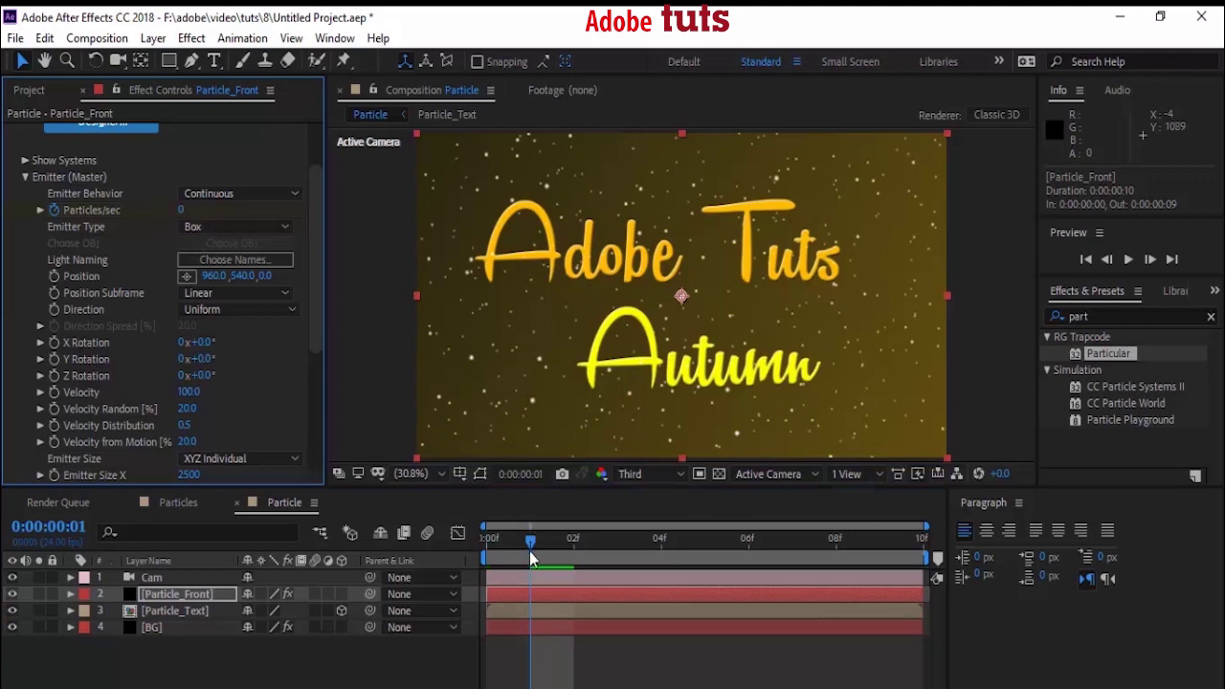
# Step: Reveal Particle_Front's keyframes with U and move the 0 Particles/sec keyframe to frame 0
pyautogui.click(172, 597)
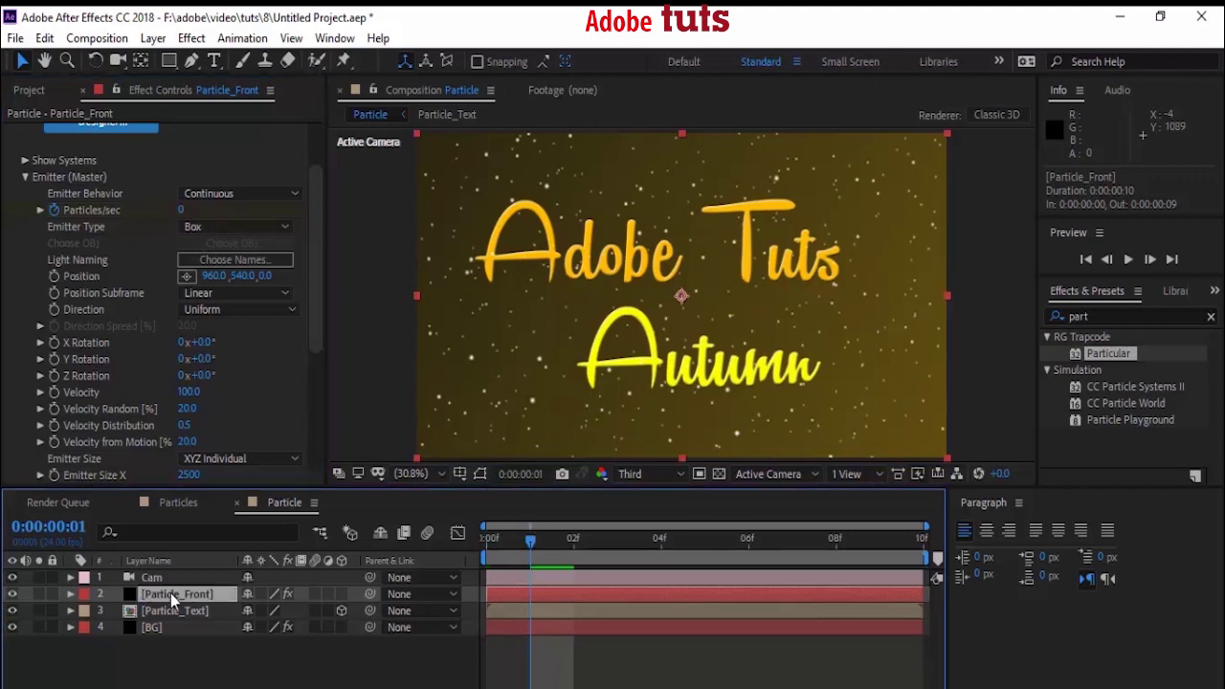
pyautogui.press('u')
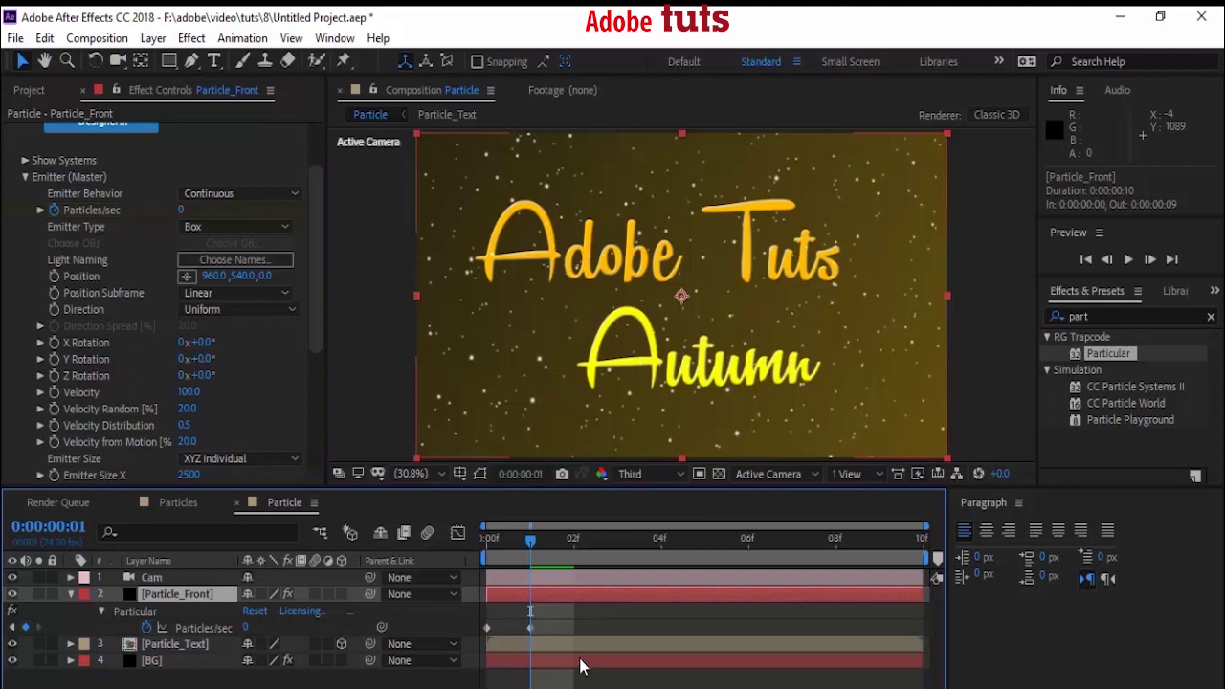
pyautogui.moveTo(532, 543); pyautogui.dragTo(490, 543)
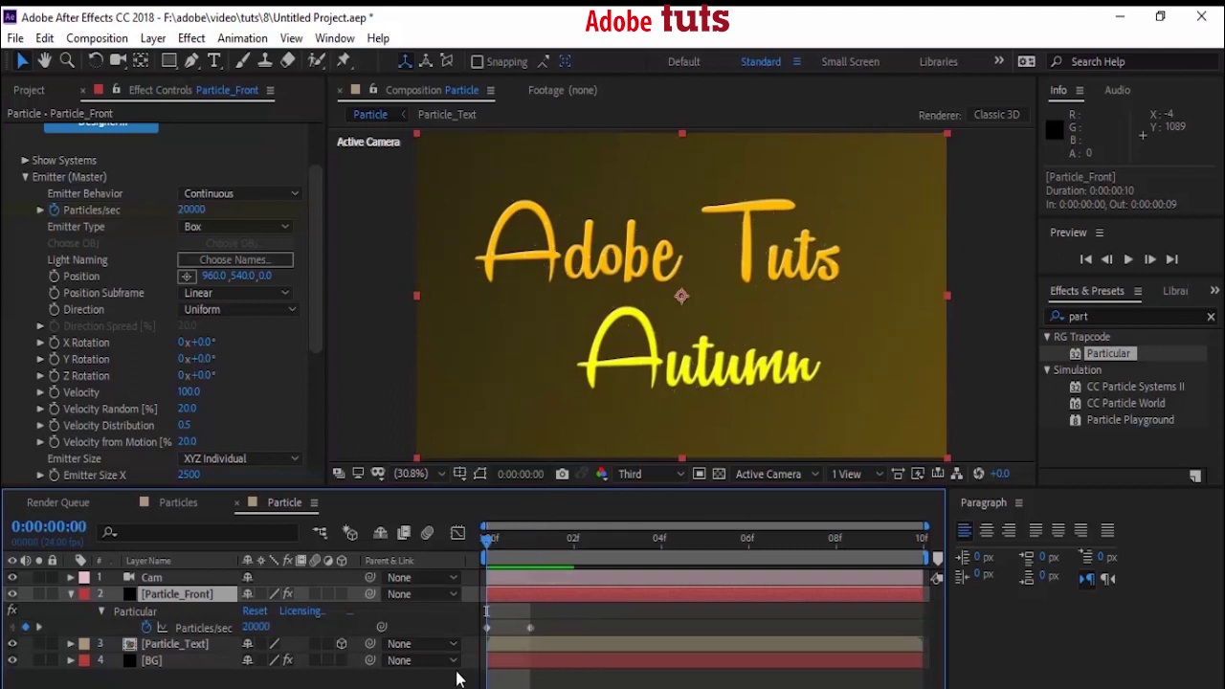
pyautogui.moveTo(531, 627); pyautogui.dragTo(488, 627)
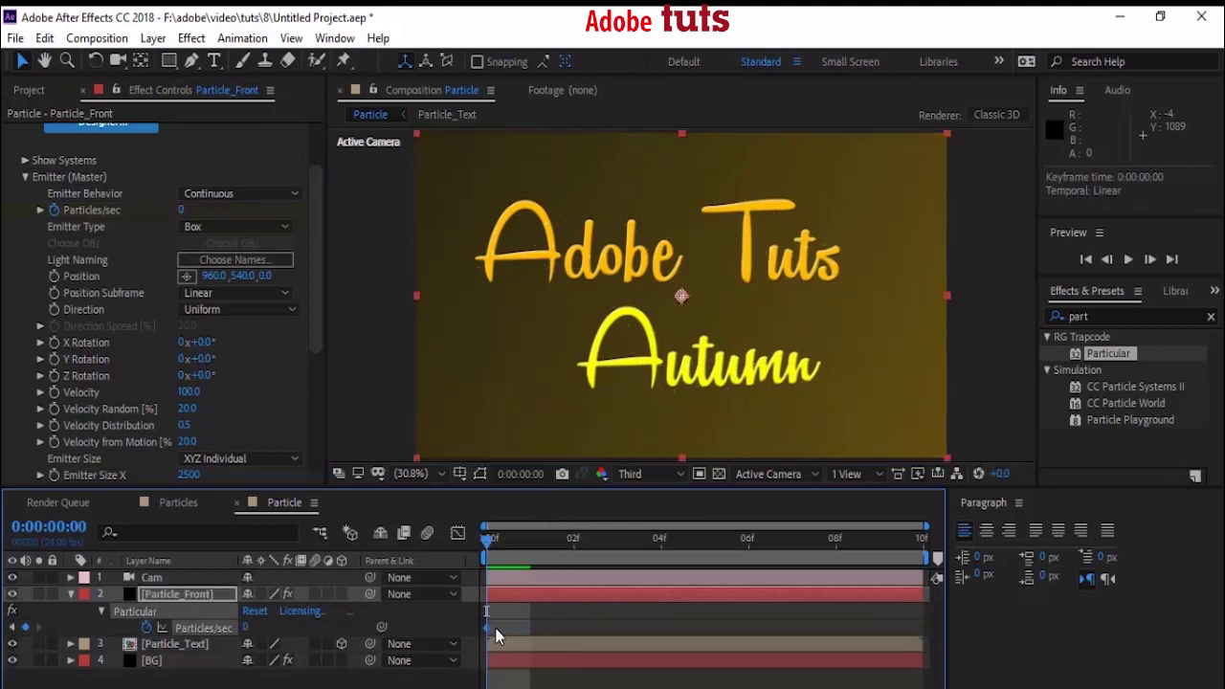
# Step: Add a new light layer named Spot
pyautogui.click(70, 593)
pyautogui.rightClick(153, 665)
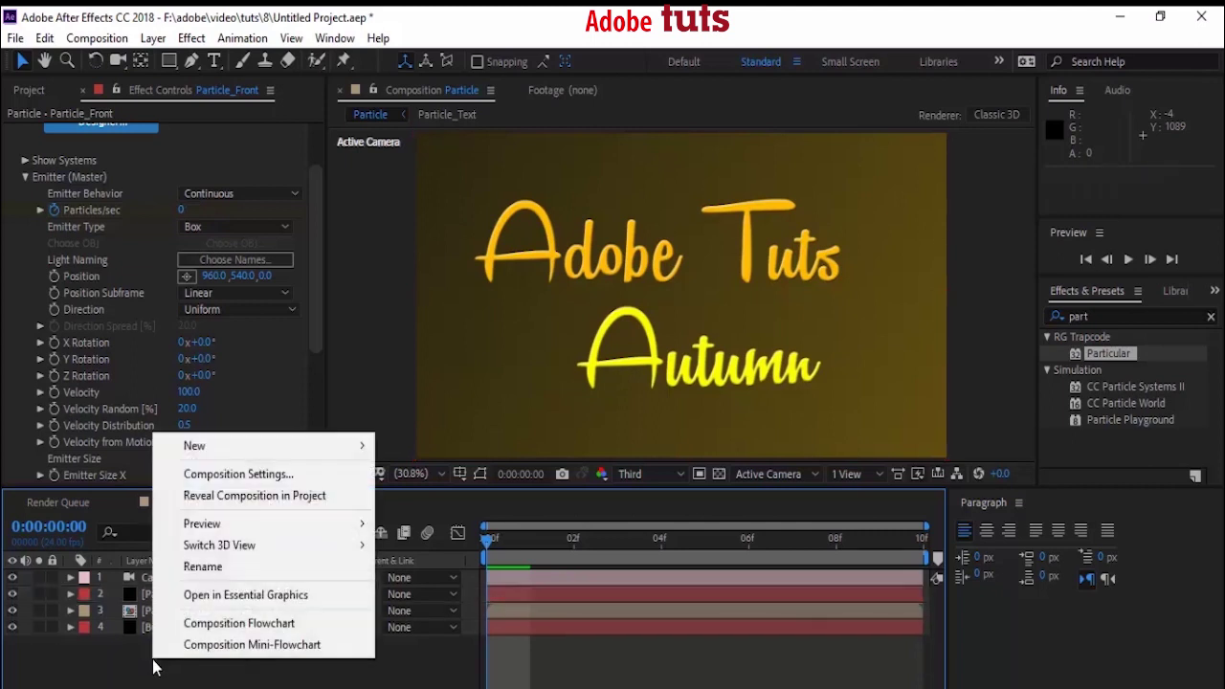
pyautogui.moveTo(247, 450)
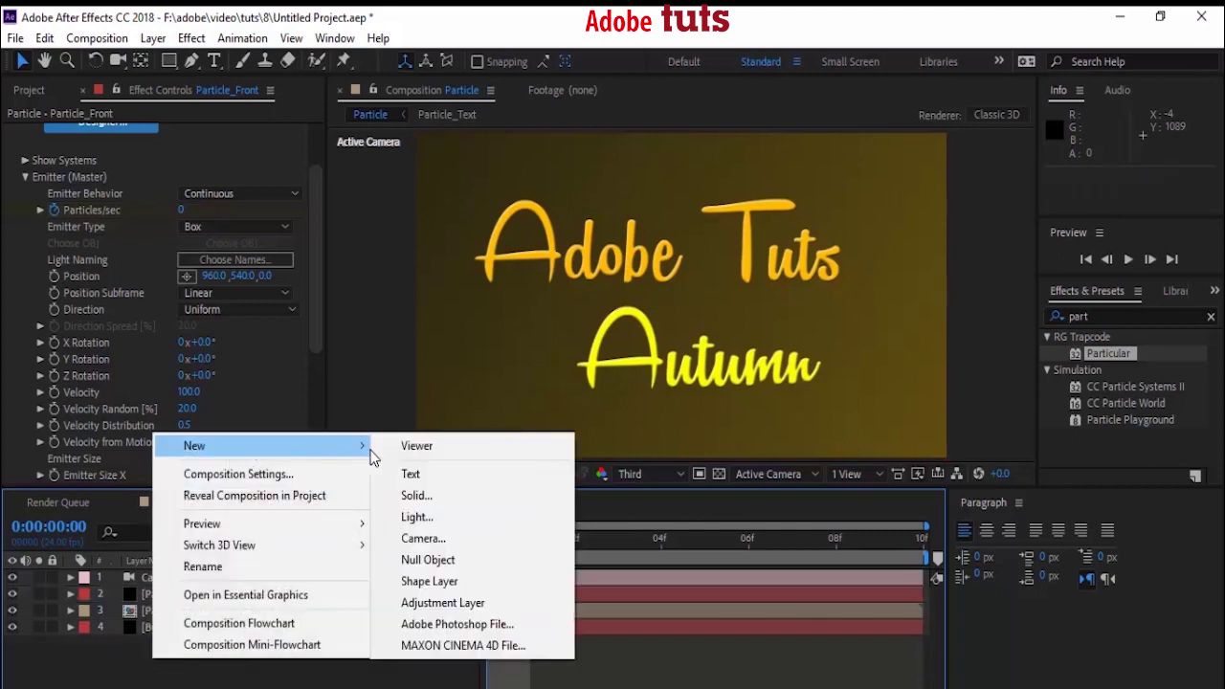
pyautogui.click(416, 517)
pyautogui.click(631, 155)
pyautogui.press('BackSpace')
pyautogui.press('BackSpace')
pyautogui.press('BackSpace')
pyautogui.press('BackSpace')
pyautogui.press('BackSpace')
pyautogui.press('BackSpace')
pyautogui.press('BackSpace')
pyautogui.press('BackSpace')
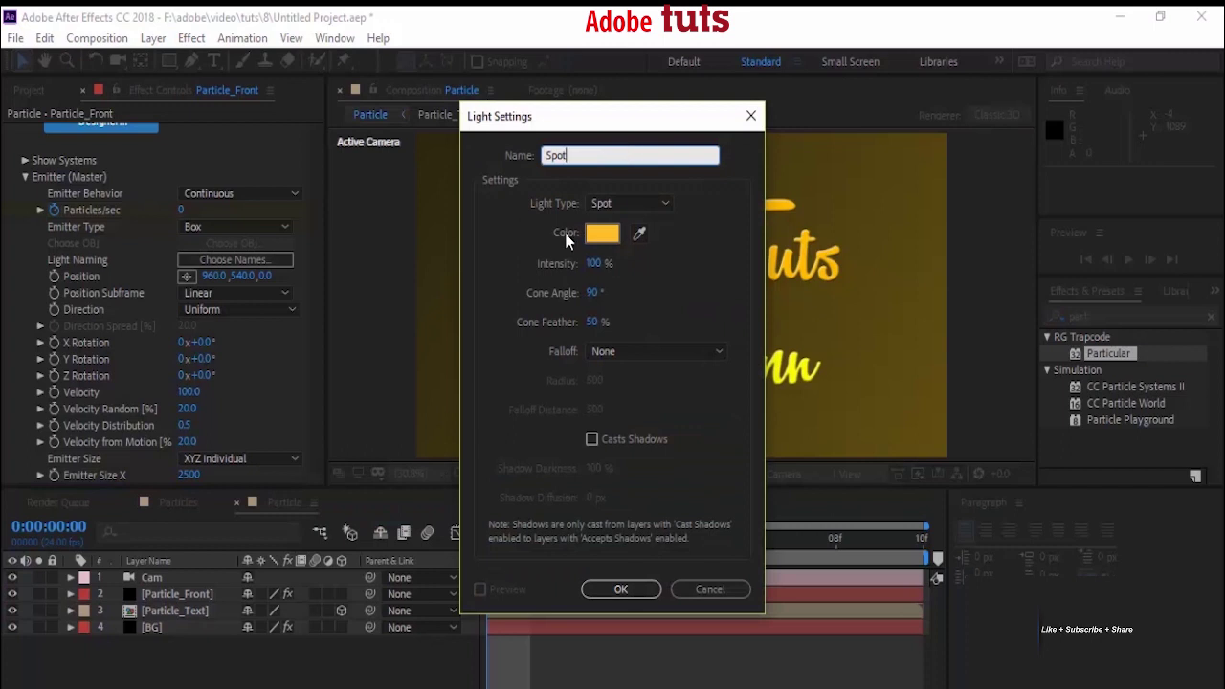
pyautogui.click(621, 590)
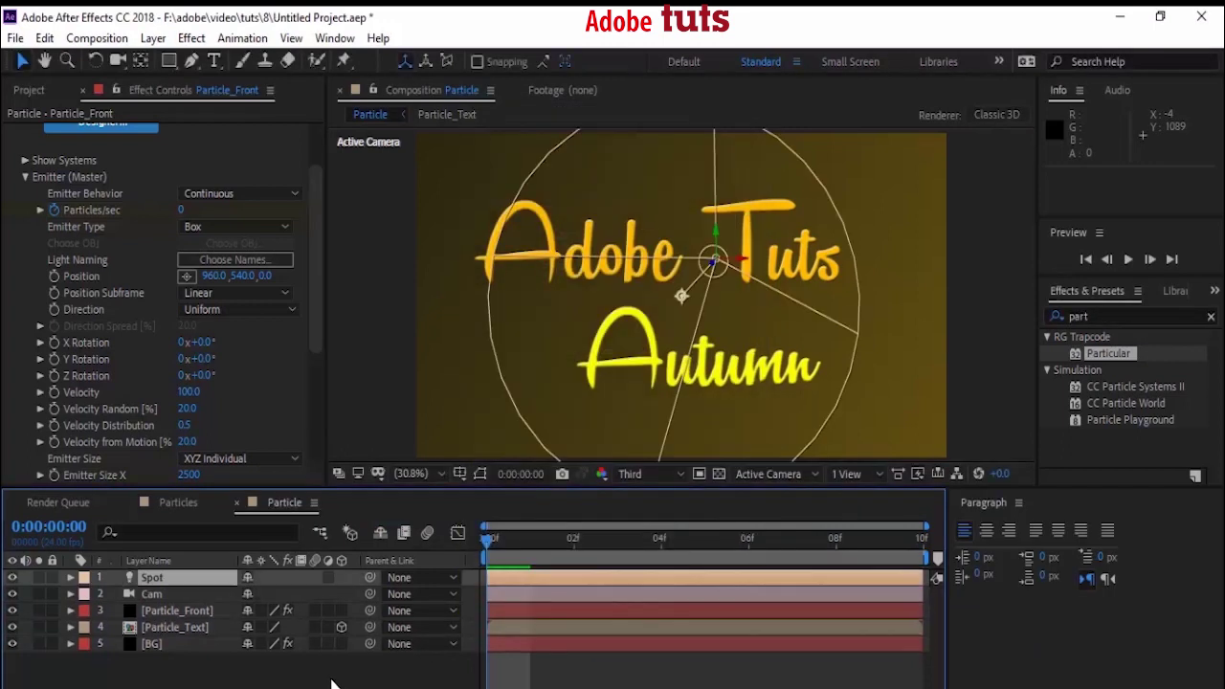
# Step: Add an Ambient light named Ambient with yellow colour FCFE2B
pyautogui.rightClick(272, 685)
pyautogui.moveTo(410, 468)
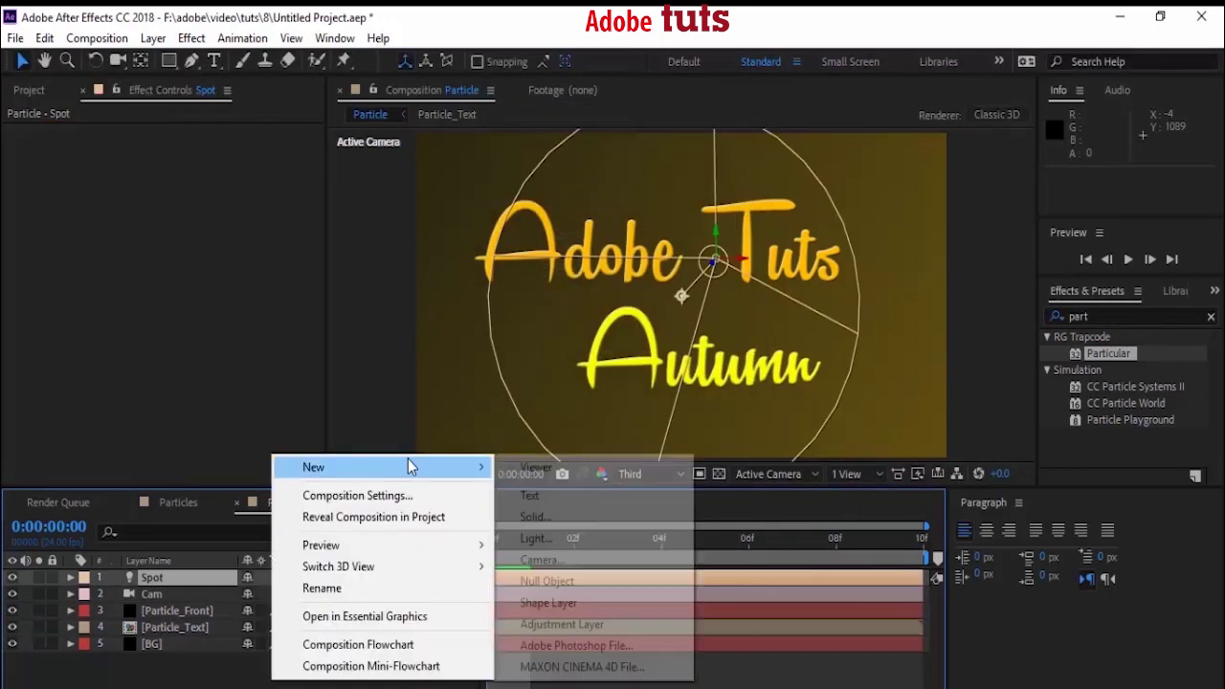
pyautogui.click(572, 537)
pyautogui.click(631, 204)
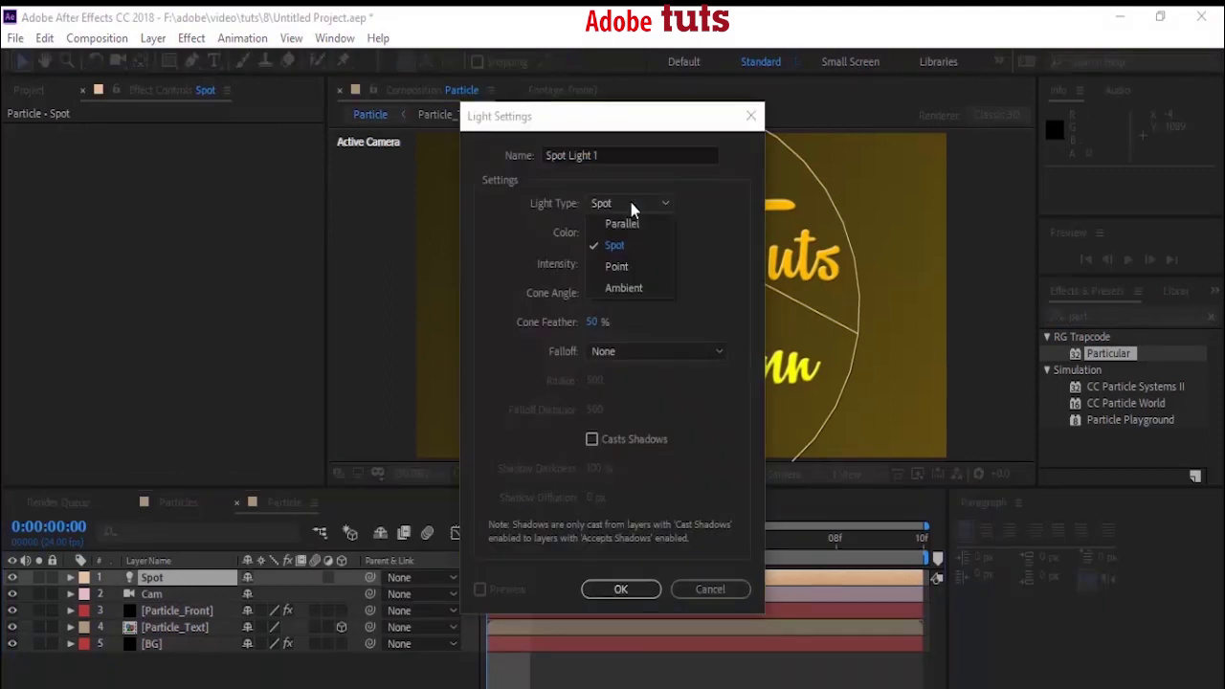
pyautogui.click(622, 287)
pyautogui.click(651, 155)
pyautogui.press('BackSpace')
pyautogui.press('BackSpace')
pyautogui.press('BackSpace')
pyautogui.press('BackSpace')
pyautogui.press('BackSpace')
pyautogui.press('BackSpace')
pyautogui.press('BackSpace')
pyautogui.press('BackSpace')
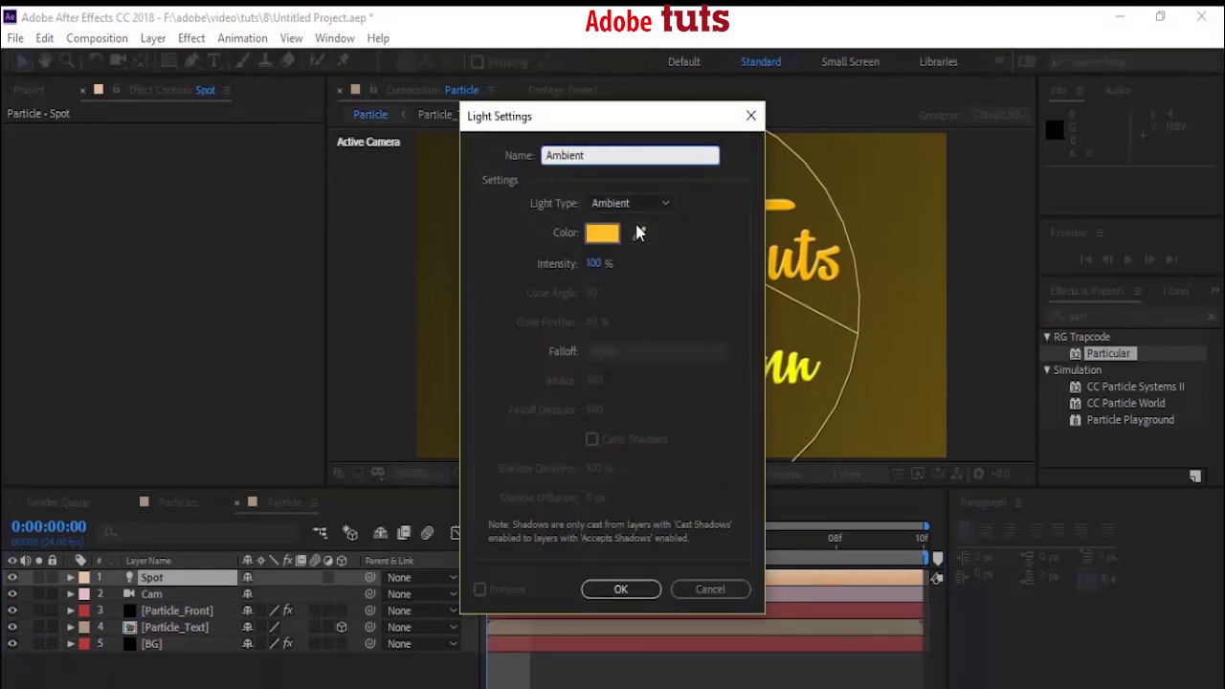
pyautogui.click(602, 232)
pyautogui.moveTo(1017, 521); pyautogui.dragTo(1018, 506)
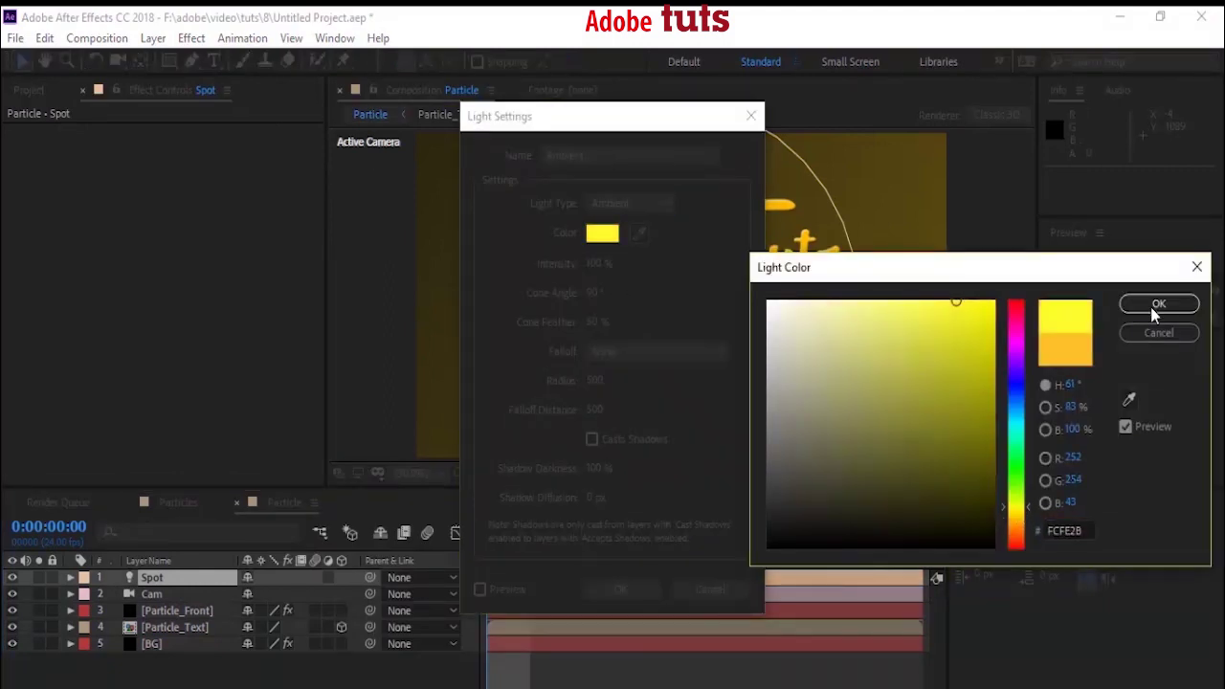
pyautogui.click(1159, 305)
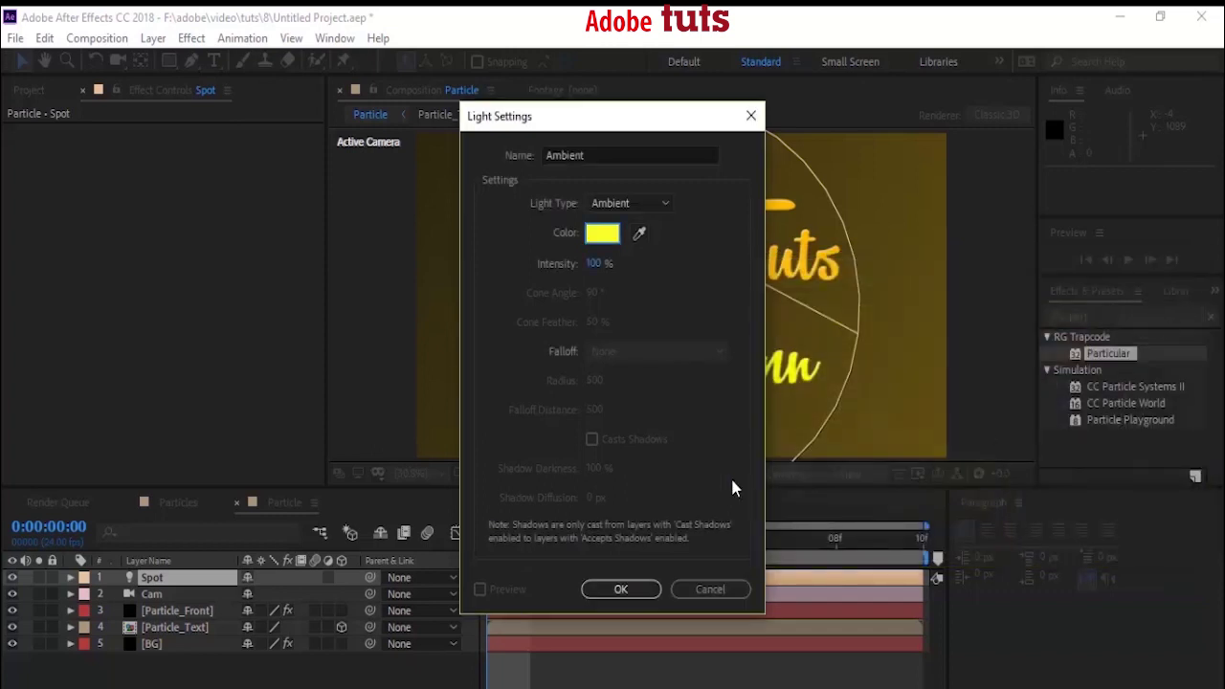
pyautogui.click(621, 589)
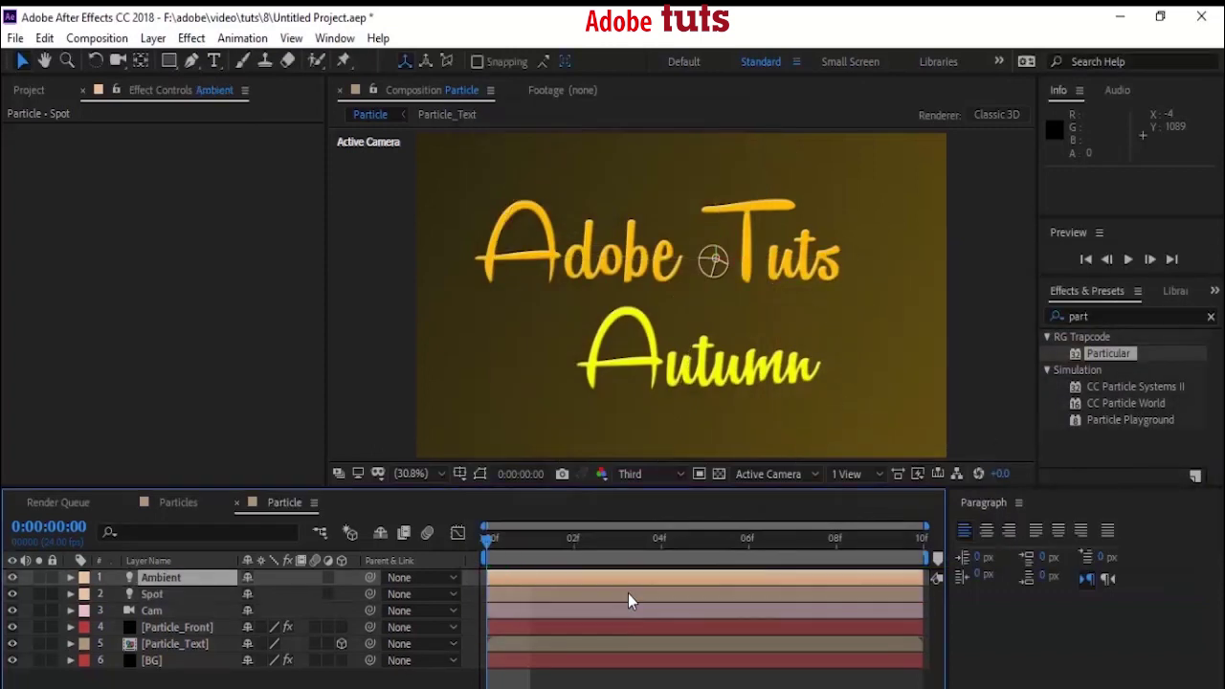
pyautogui.click(201, 634)
# Step: In Particle (Master), set Life to 10 seconds, Particle Type to Sprite, and expand Texture
pyautogui.click(24, 220)
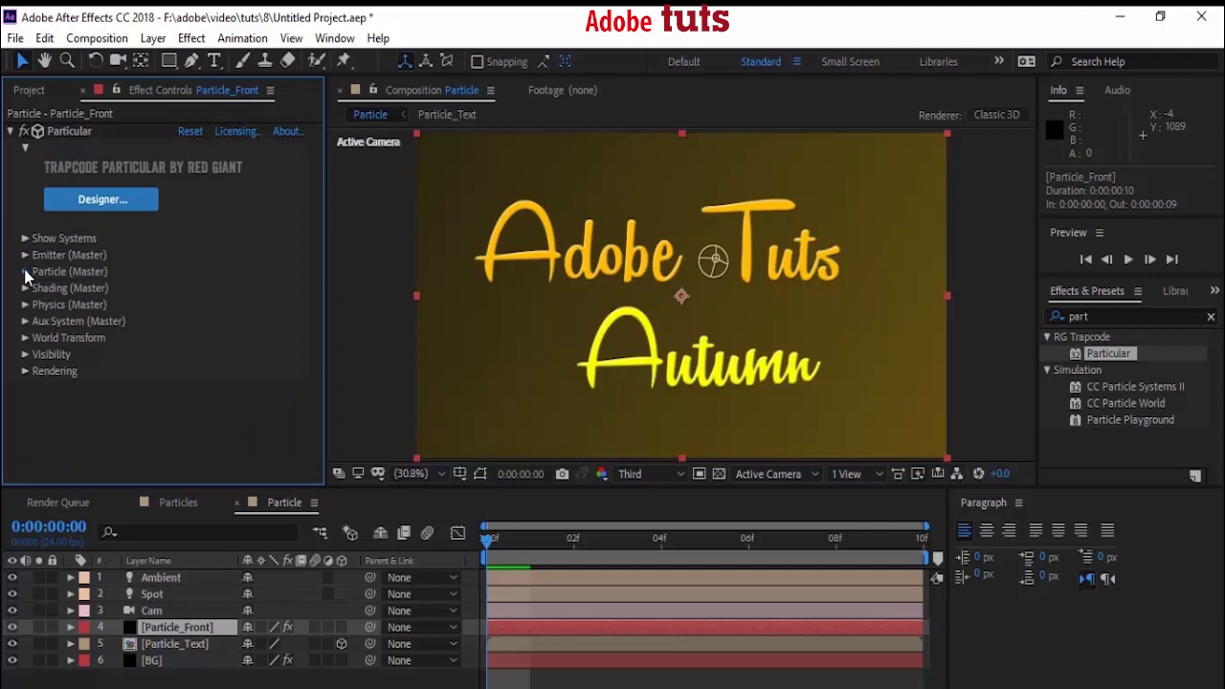
pyautogui.click(24, 272)
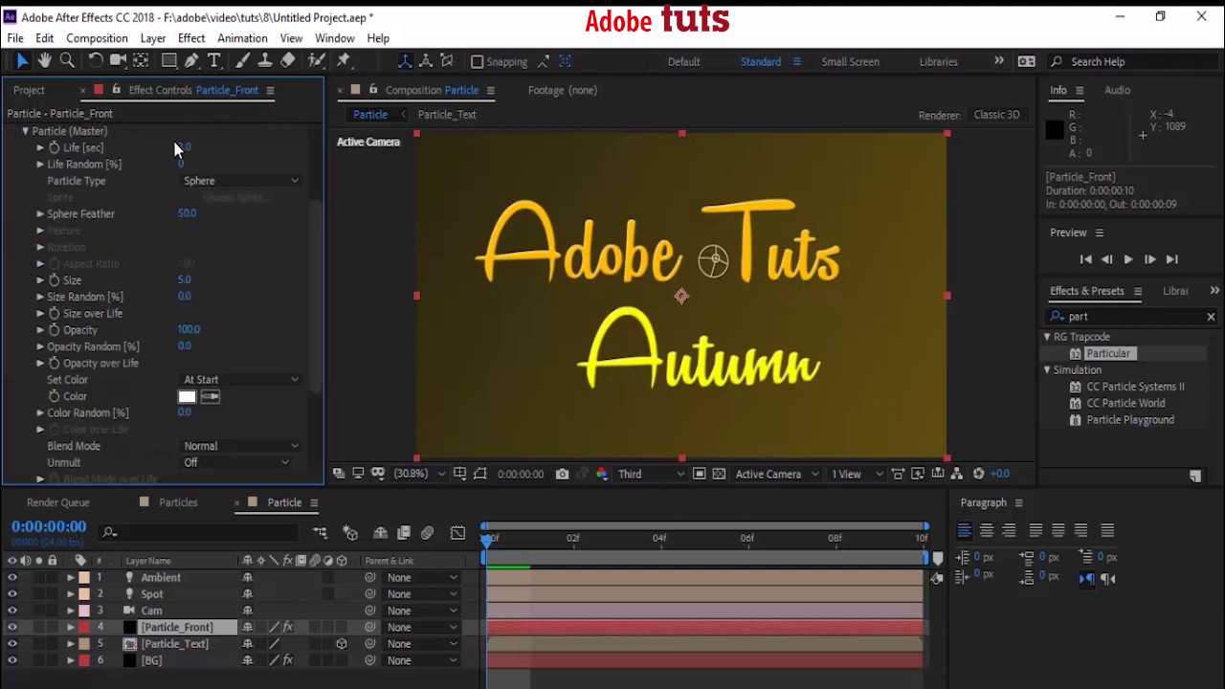
pyautogui.write('10')
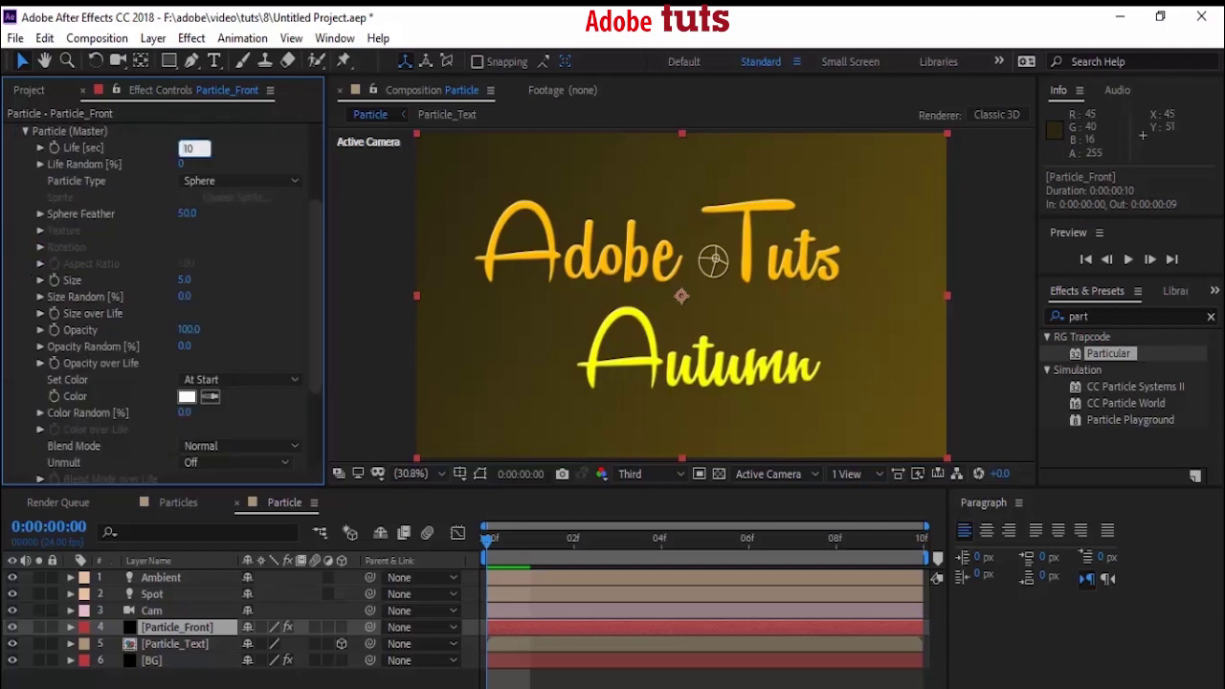
pyautogui.press('Return')
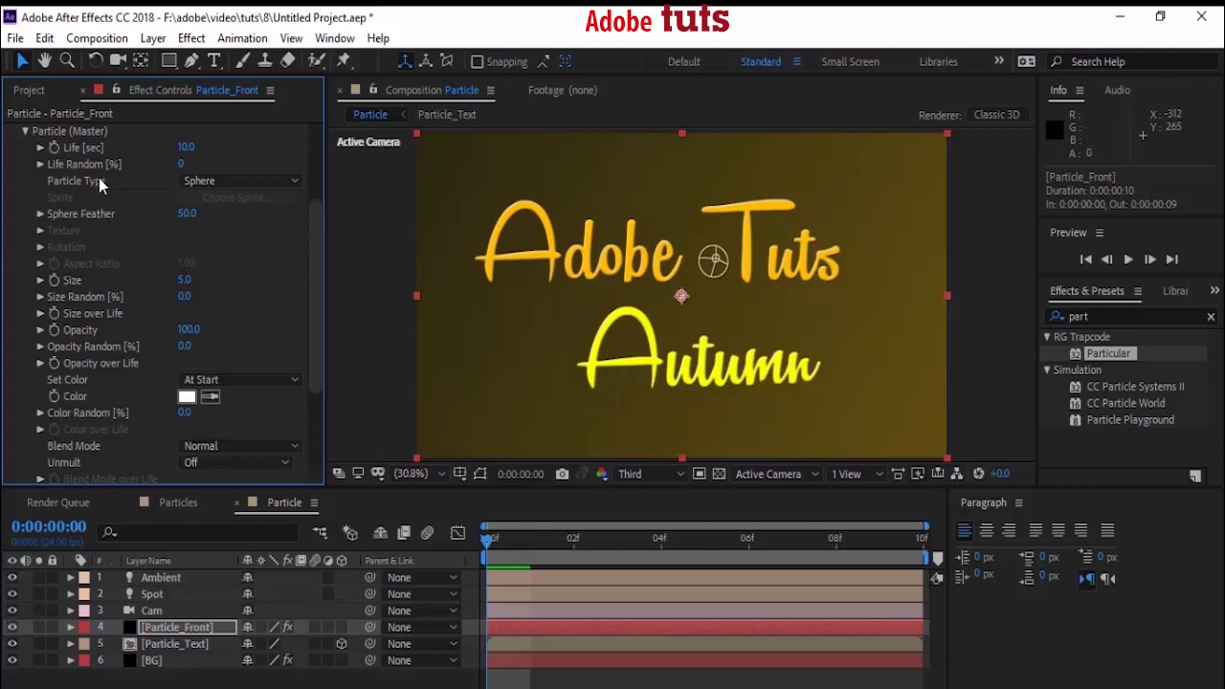
pyautogui.click(195, 181)
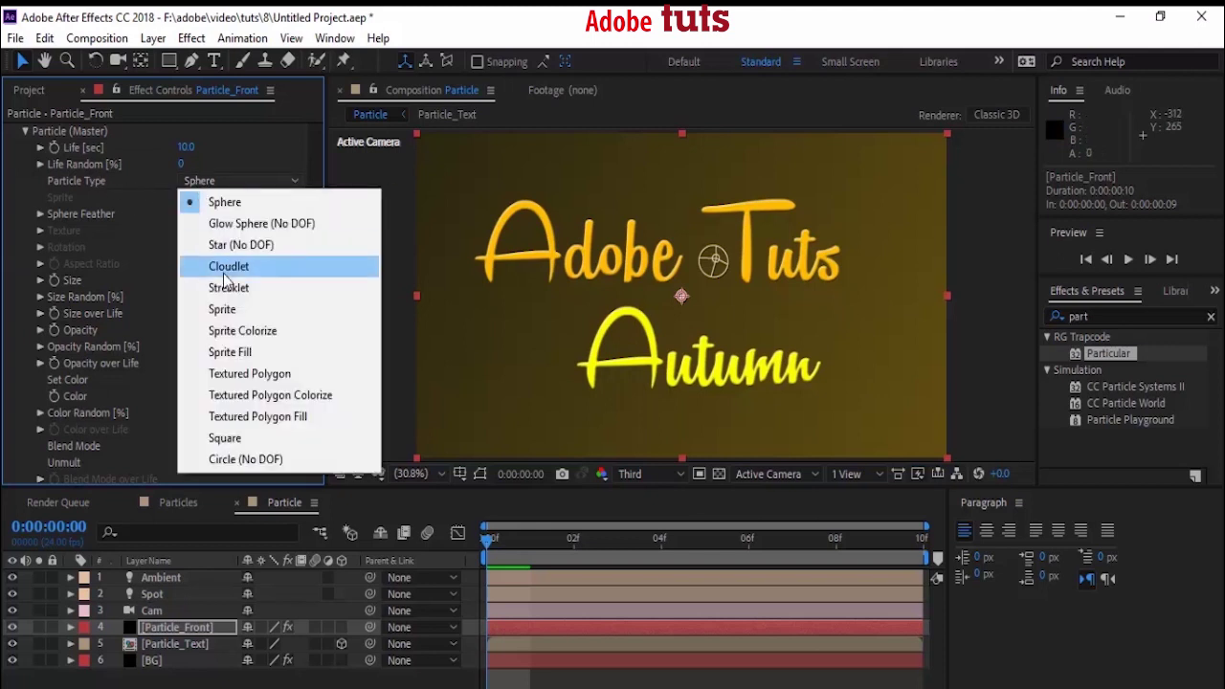
pyautogui.click(233, 312)
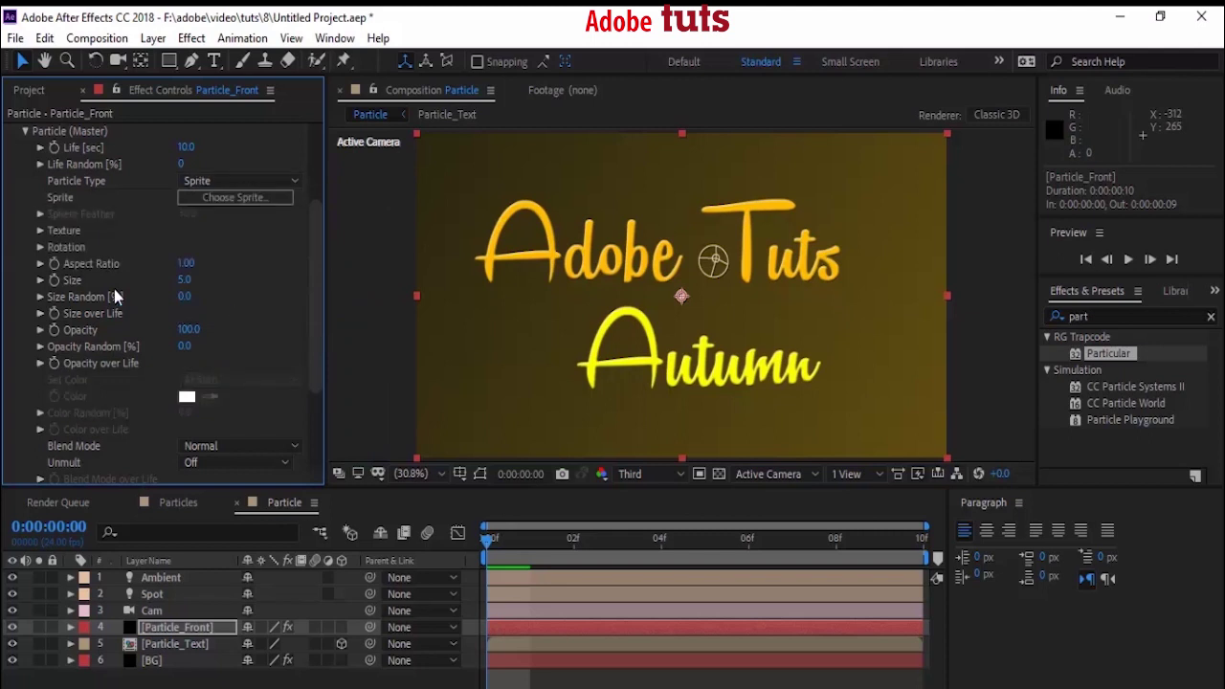
pyautogui.click(40, 231)
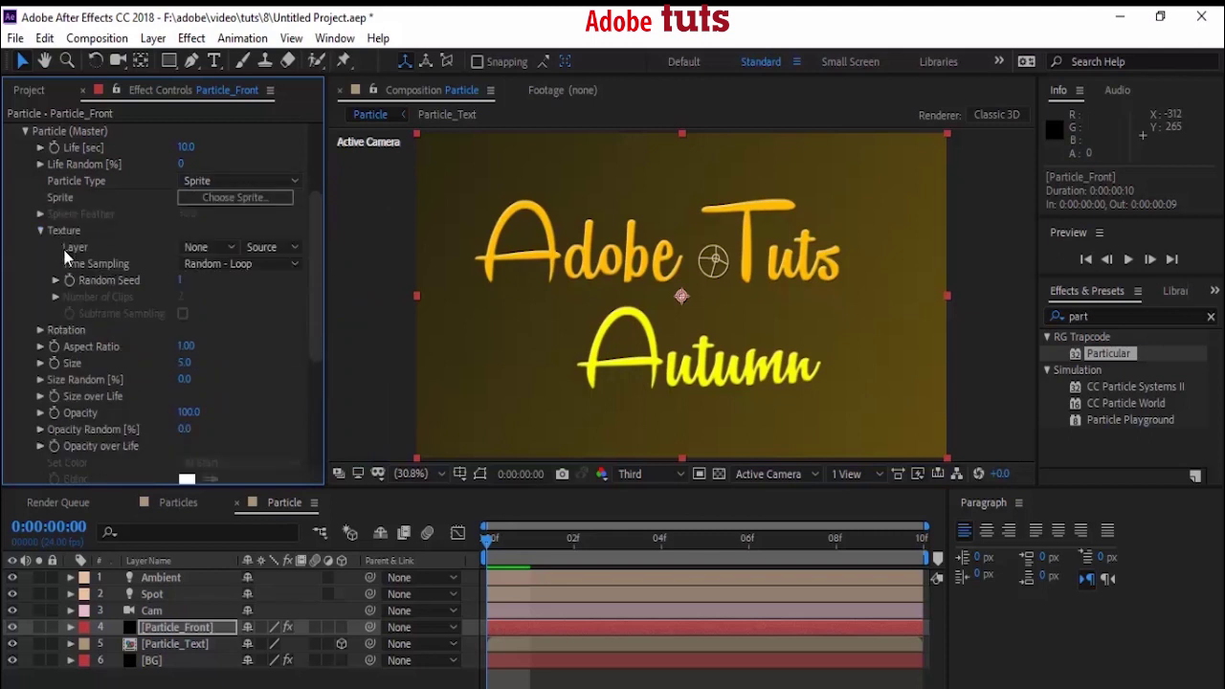
# Step: Expand the Leafs folder in the Project panel and preview leaf images IMG_4602–IMG_4605
pyautogui.click(26, 91)
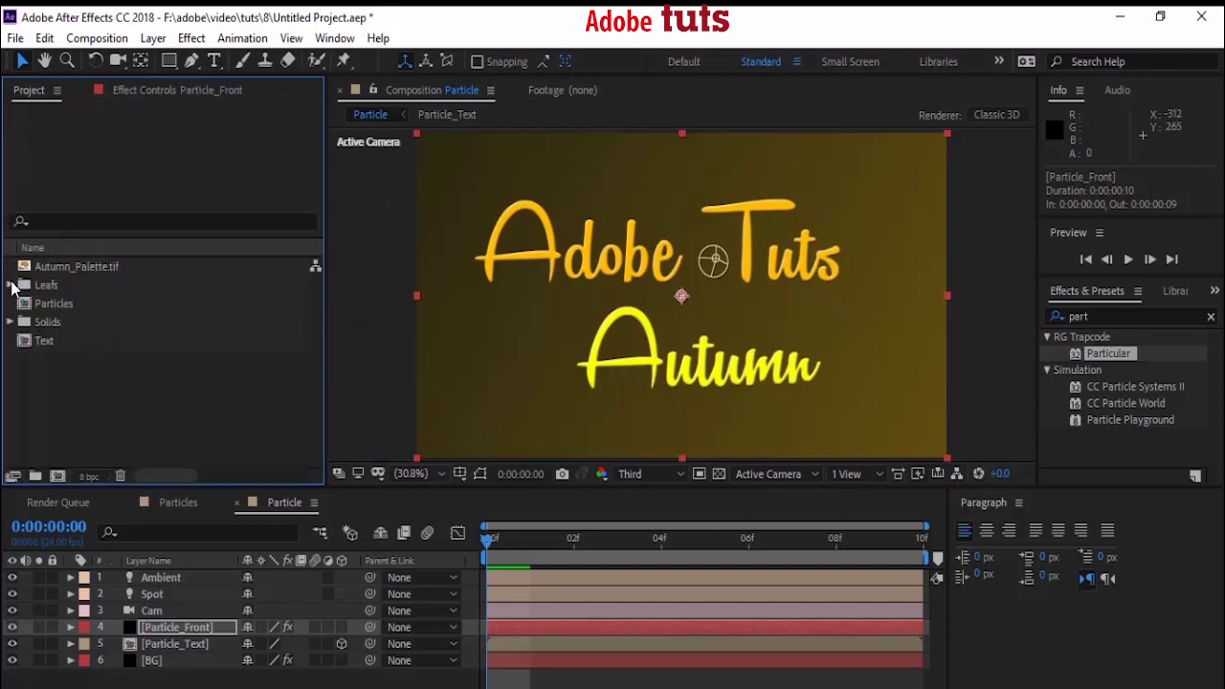
pyautogui.click(10, 286)
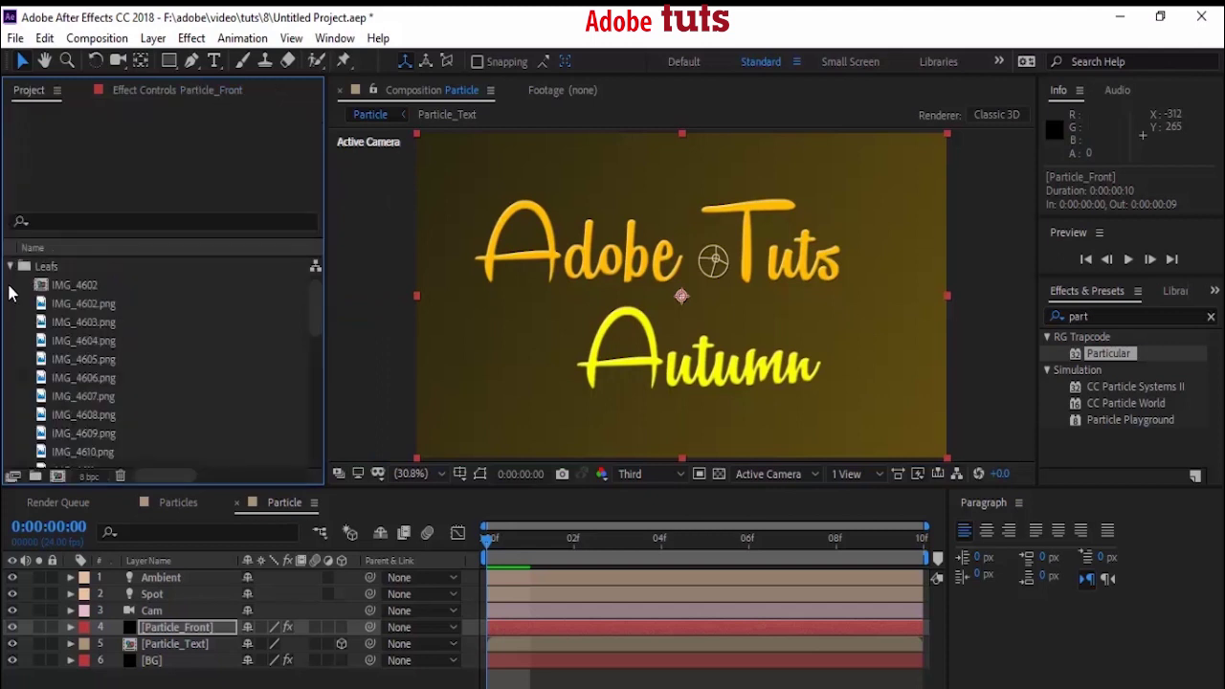
pyautogui.click(60, 304)
pyautogui.click(84, 322)
pyautogui.click(86, 341)
pyautogui.click(87, 357)
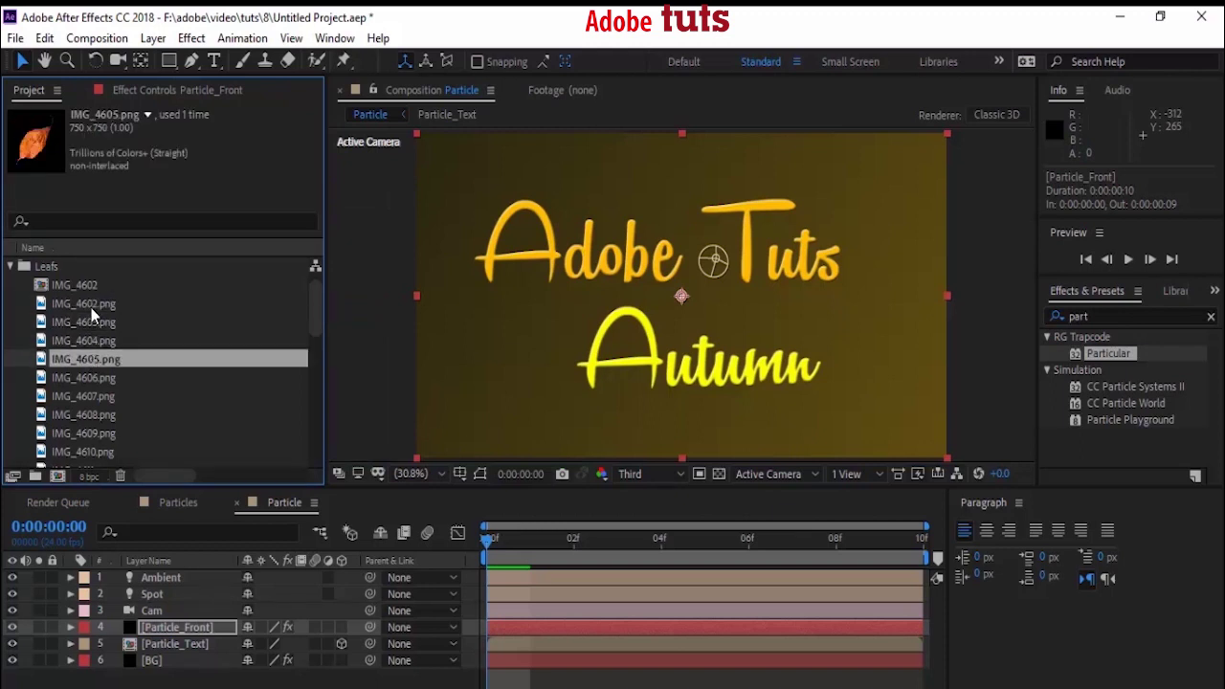
pyautogui.click(92, 304)
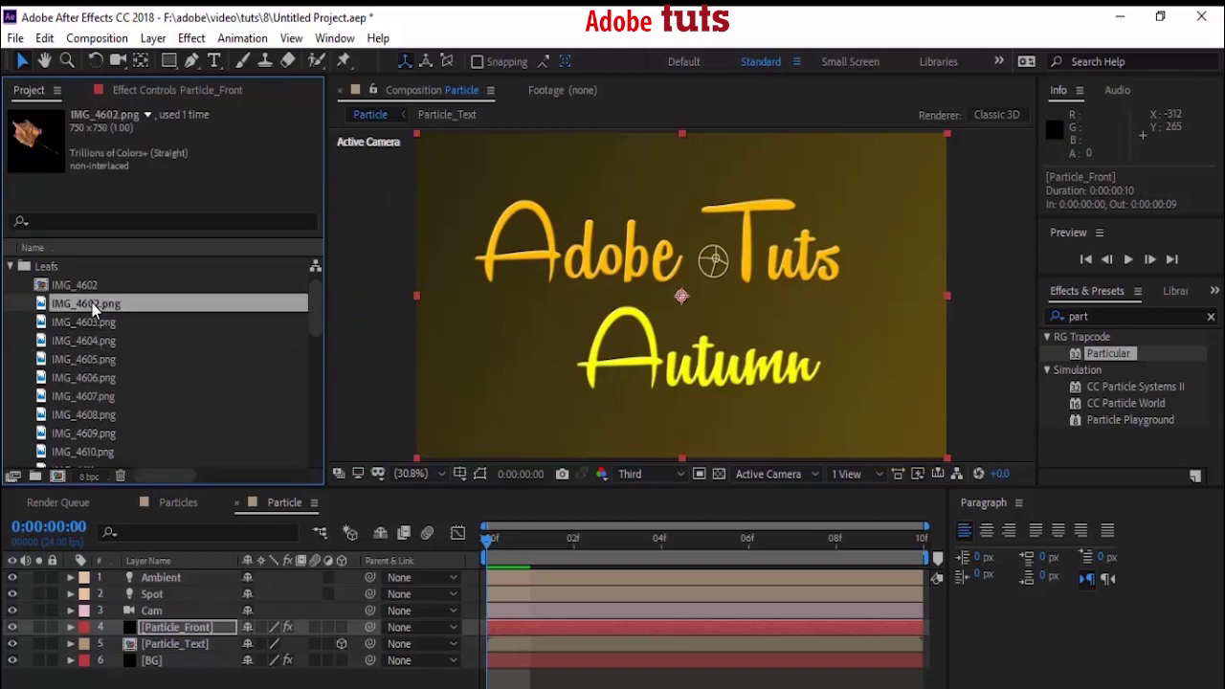
pyautogui.moveTo(315, 304); pyautogui.dragTo(316, 439)
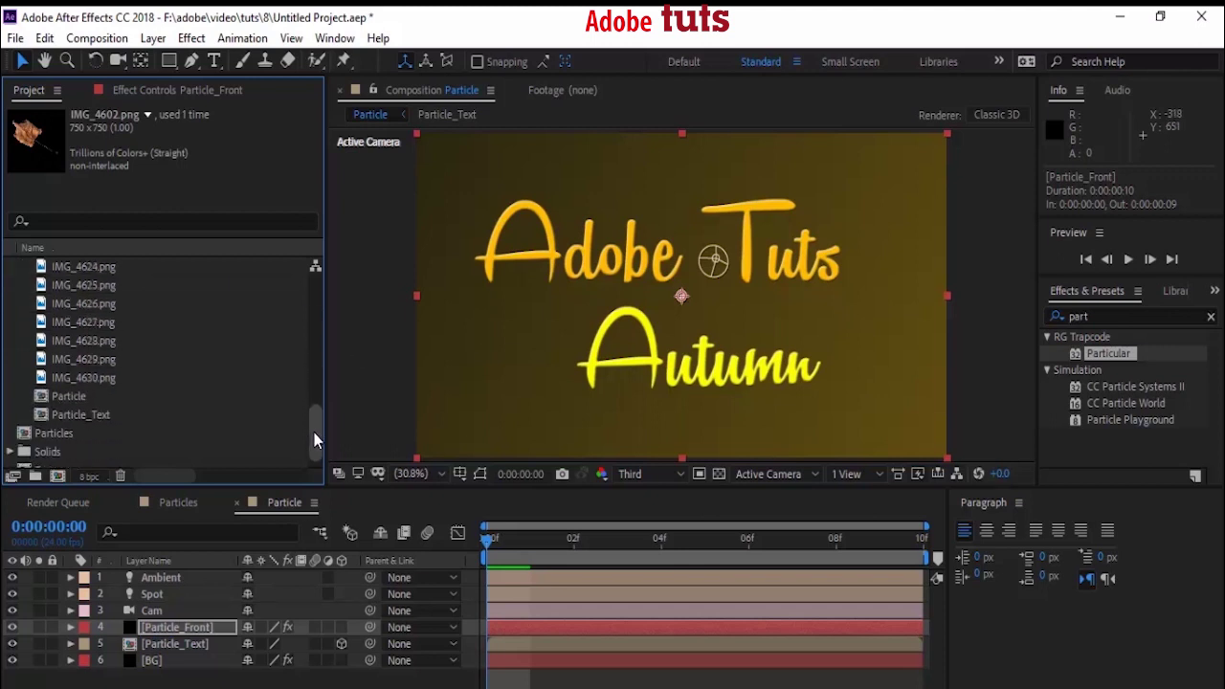
# Step: Create a composition from the selected leaf images with each still lasting one frame
pyautogui.keyDown('shift'); pyautogui.click(116, 378); pyautogui.keyUp('shift')
pyautogui.moveTo(113, 378); pyautogui.dragTo(59, 473)
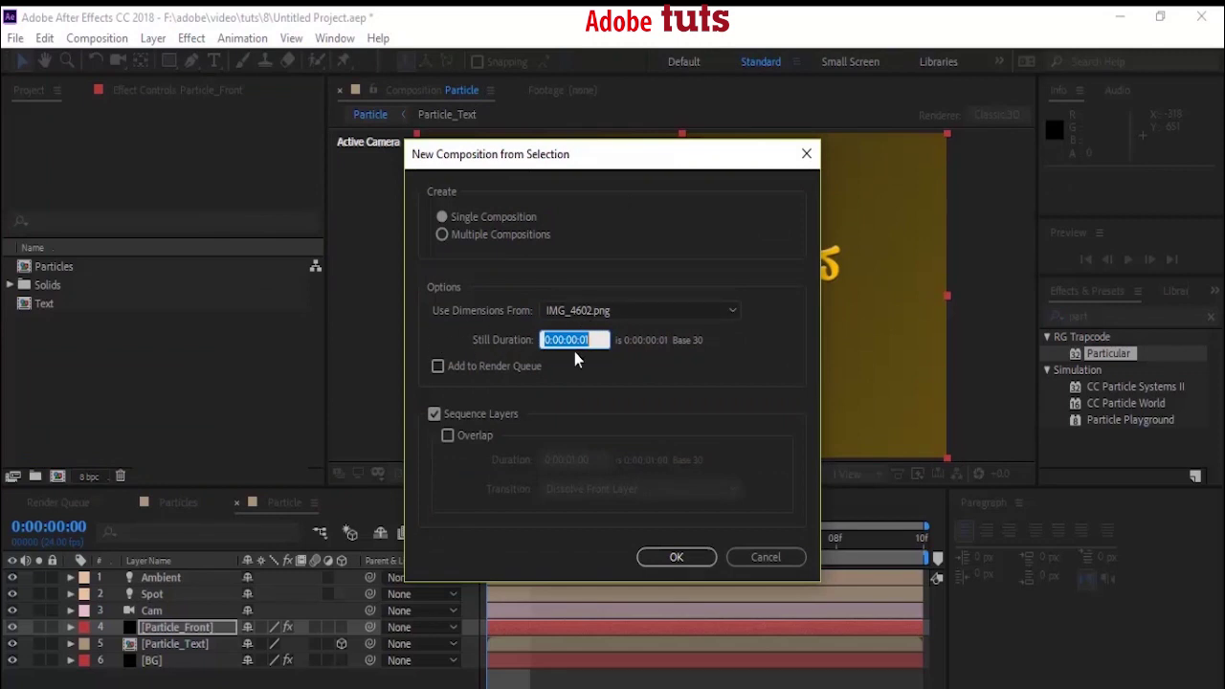
pyautogui.click(598, 338)
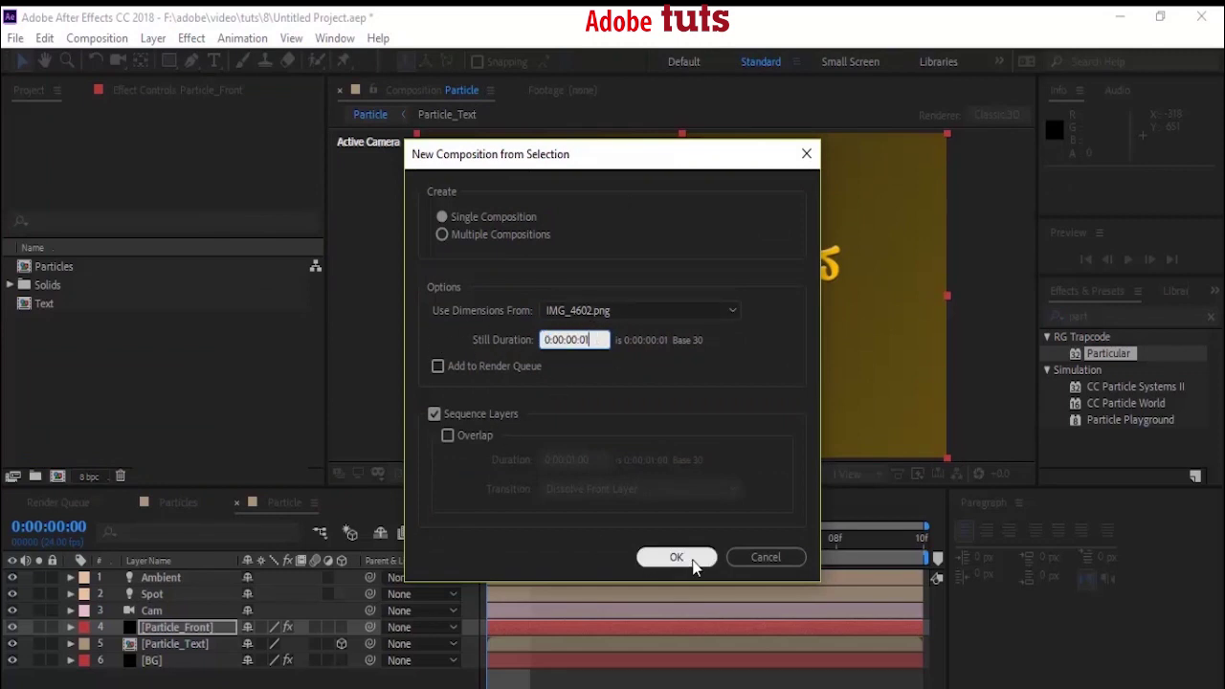
pyautogui.click(758, 556)
pyautogui.moveTo(320, 426); pyautogui.dragTo(321, 280)
pyautogui.click(88, 299)
# Step: Add IMG_4602 as a layer in the Particle comp and fit it to the composition frame
pyautogui.moveTo(67, 309); pyautogui.dragTo(136, 682)
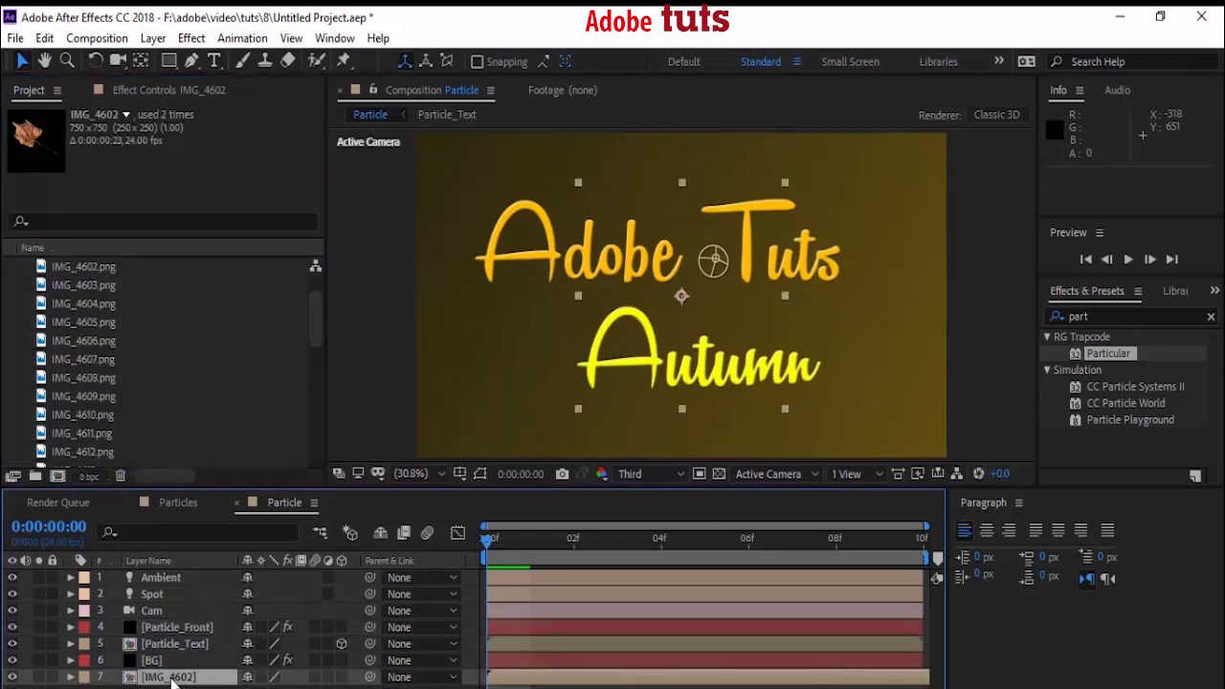
pyautogui.rightClick(177, 679)
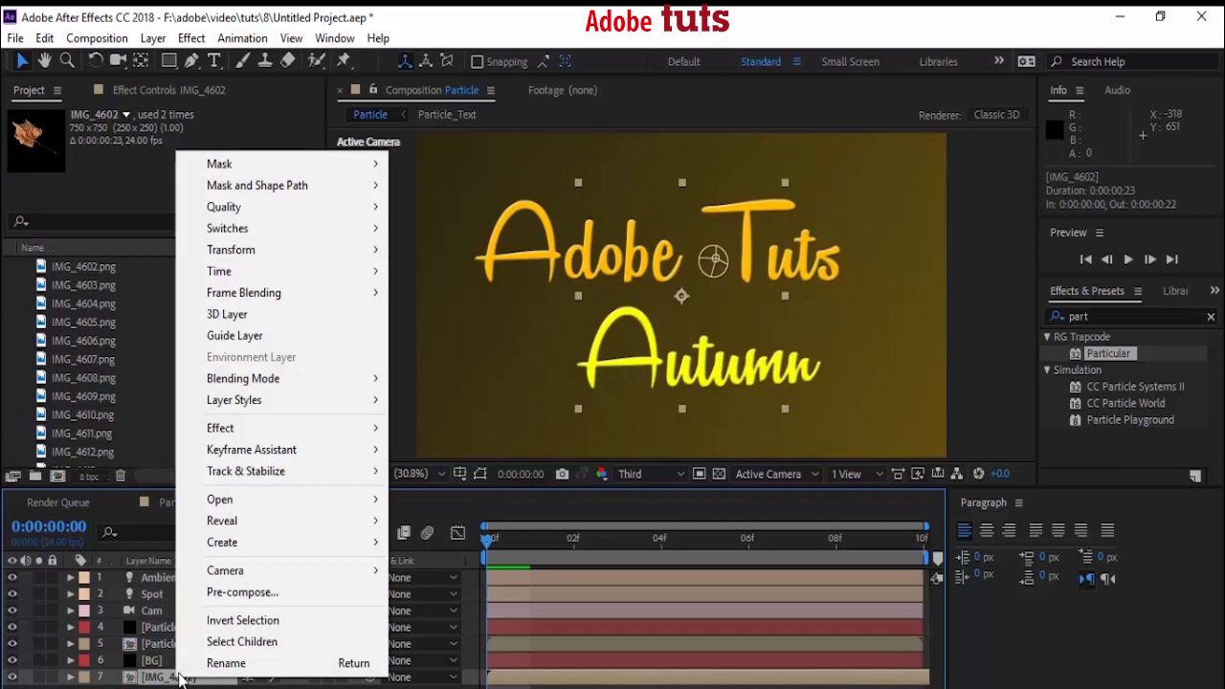
pyautogui.moveTo(285, 474)
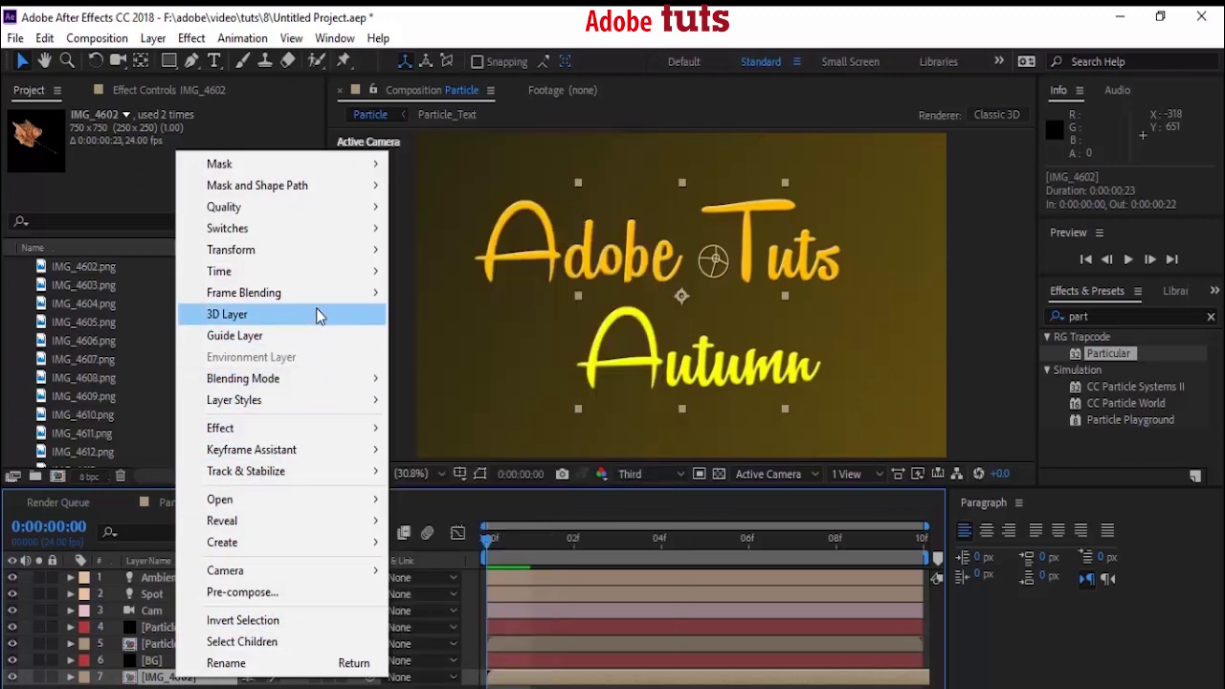
pyautogui.moveTo(331, 249)
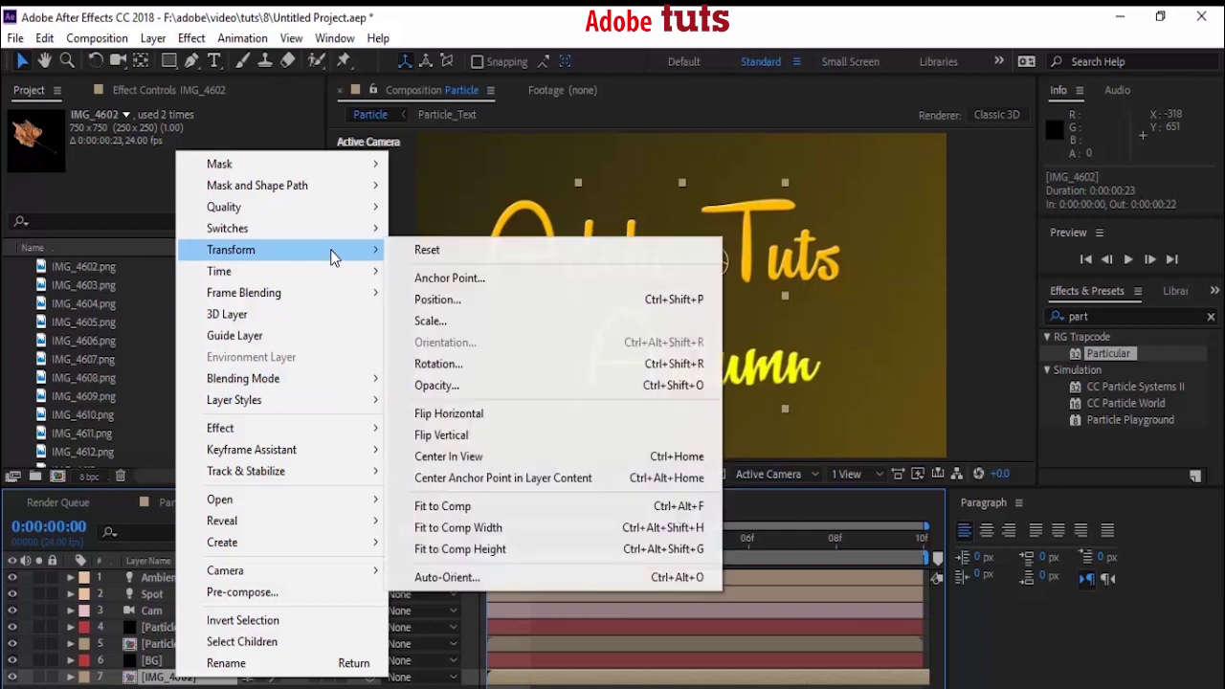
pyautogui.click(489, 505)
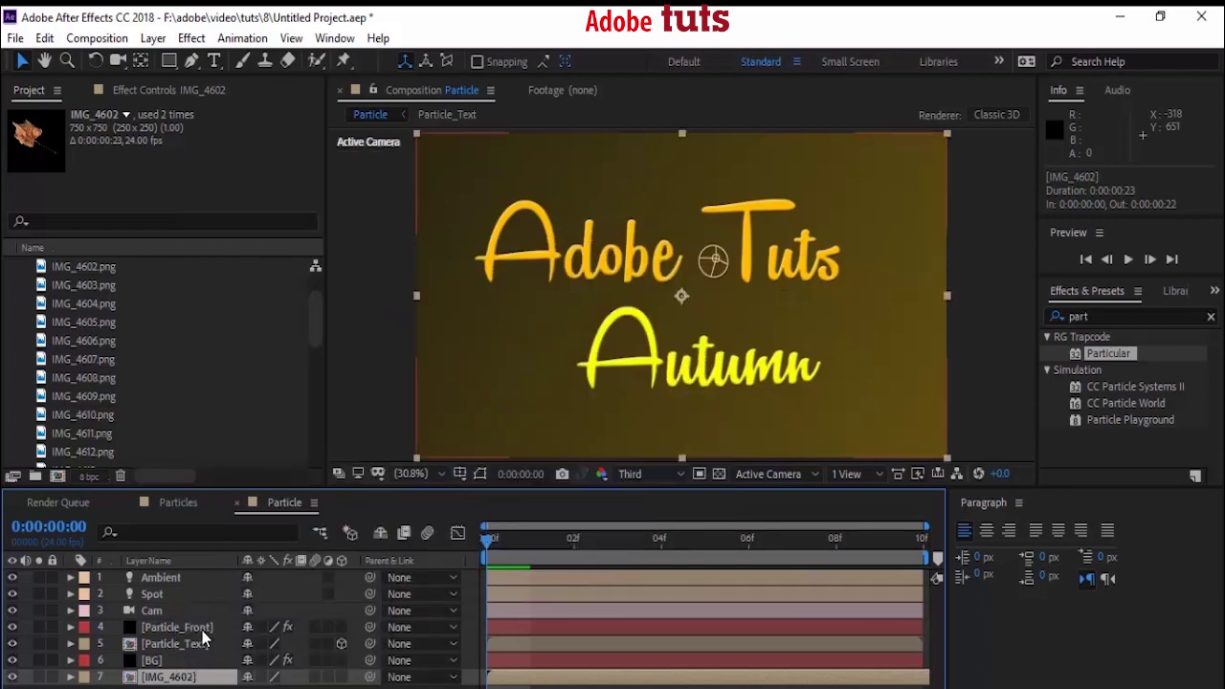
pyautogui.click(202, 629)
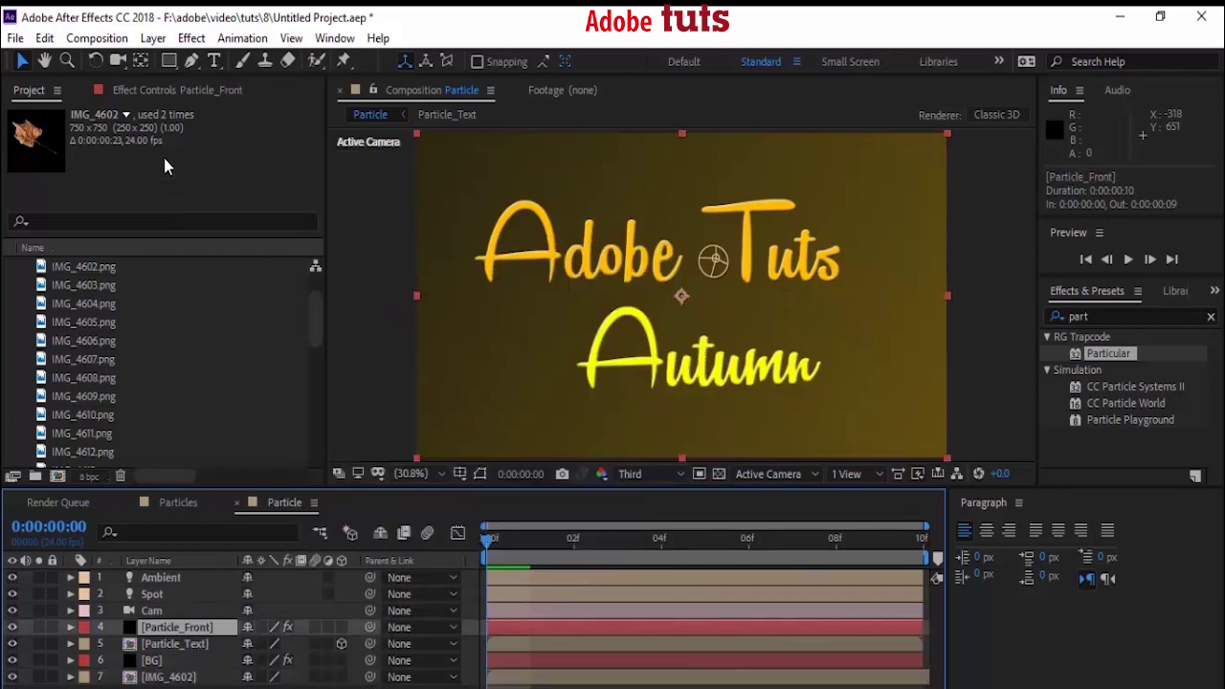
# Step: Set Particle_Front's particle texture layer to IMG_4602, dismissing the sprite size warning
pyautogui.click(177, 90)
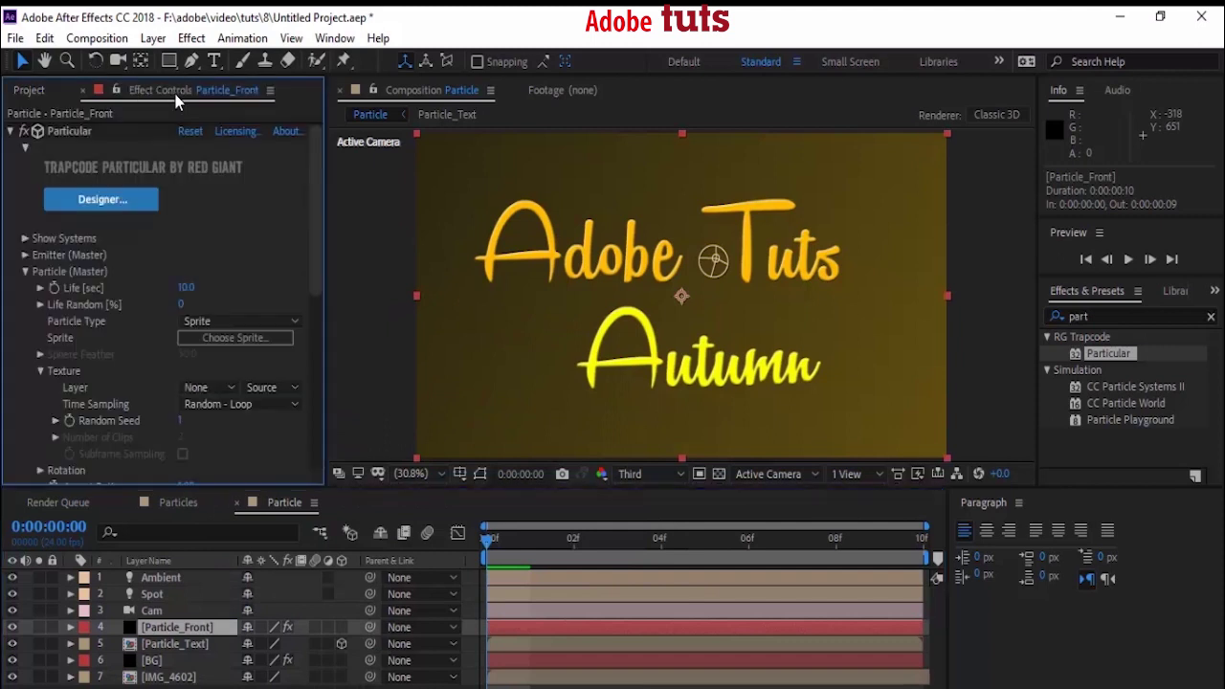
pyautogui.click(197, 388)
pyautogui.click(246, 502)
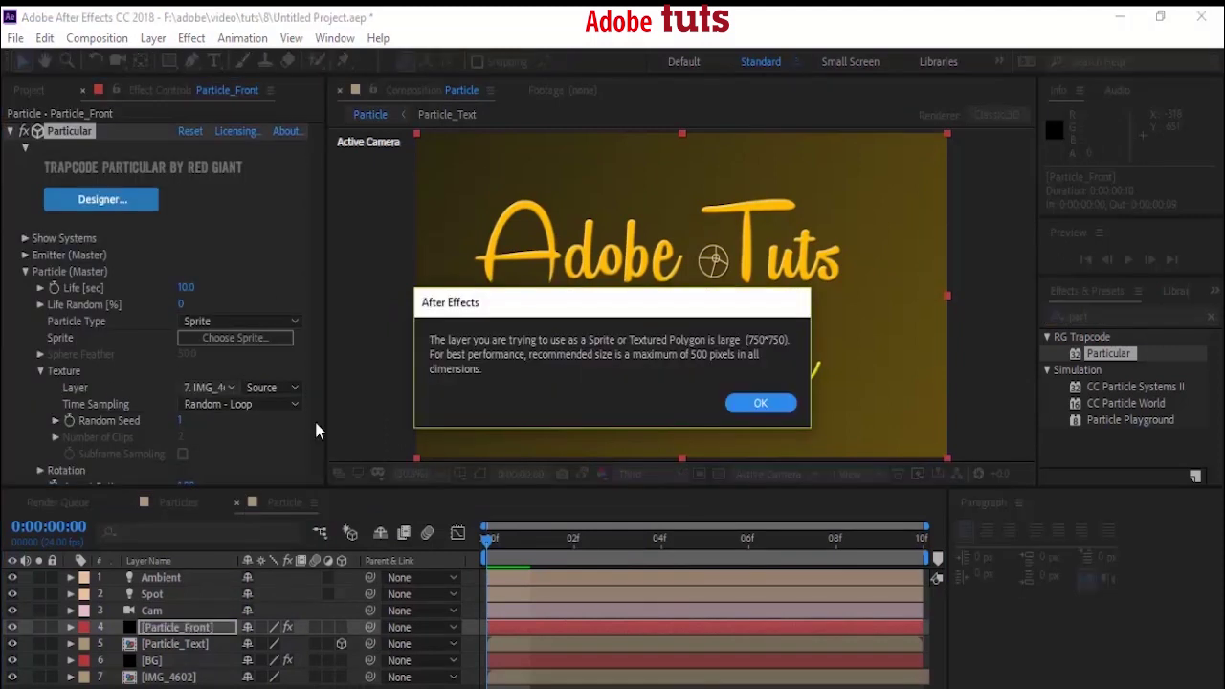
pyautogui.click(764, 406)
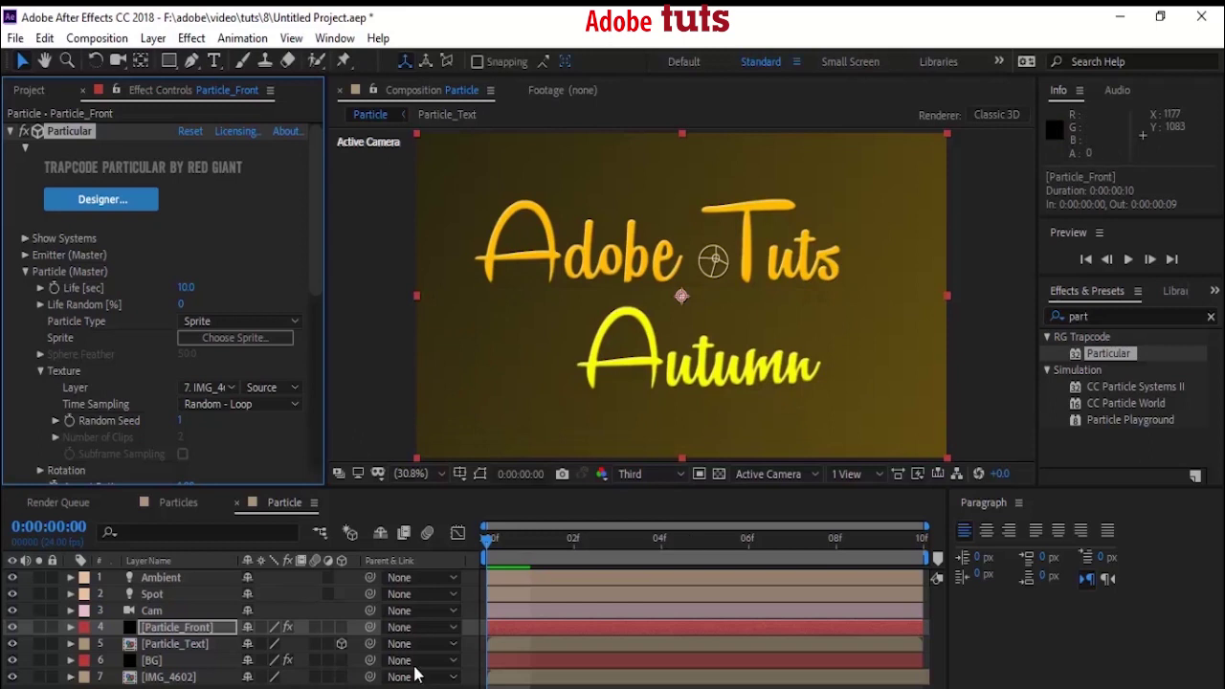
pyautogui.moveTo(316, 250); pyautogui.dragTo(312, 329)
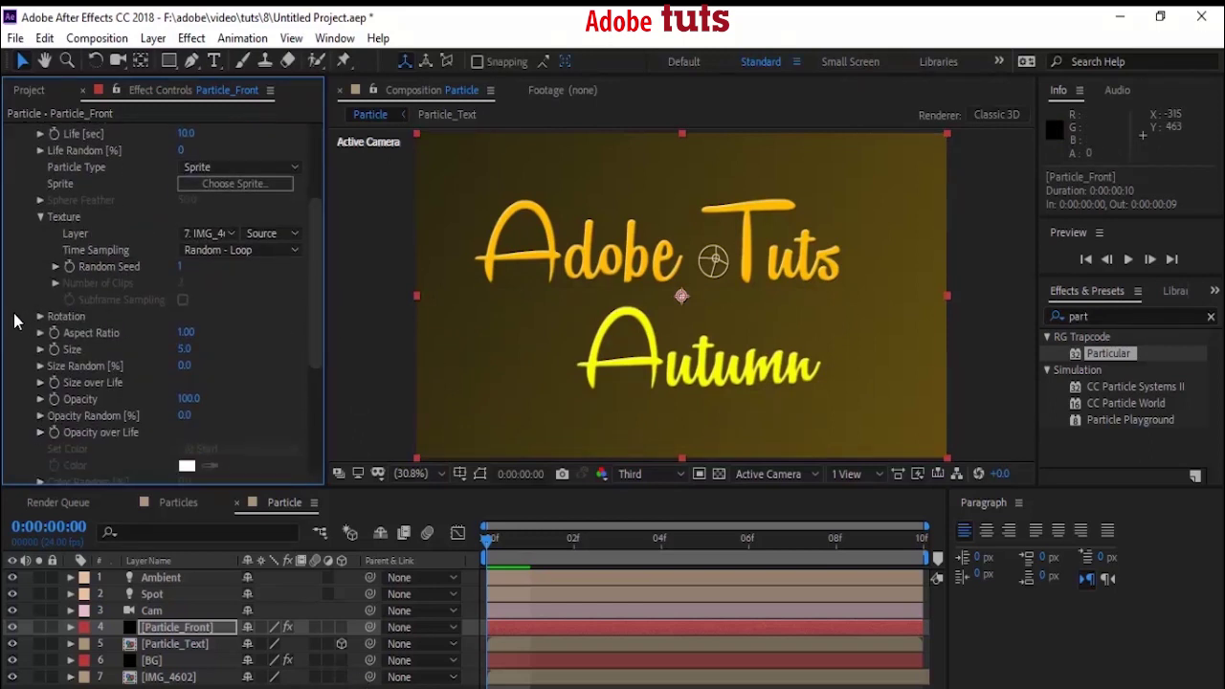
# Step: Set Random Rotation 15, Rotation Speed Z 0.2 and Random Speed Rotate 0.2
pyautogui.click(38, 311)
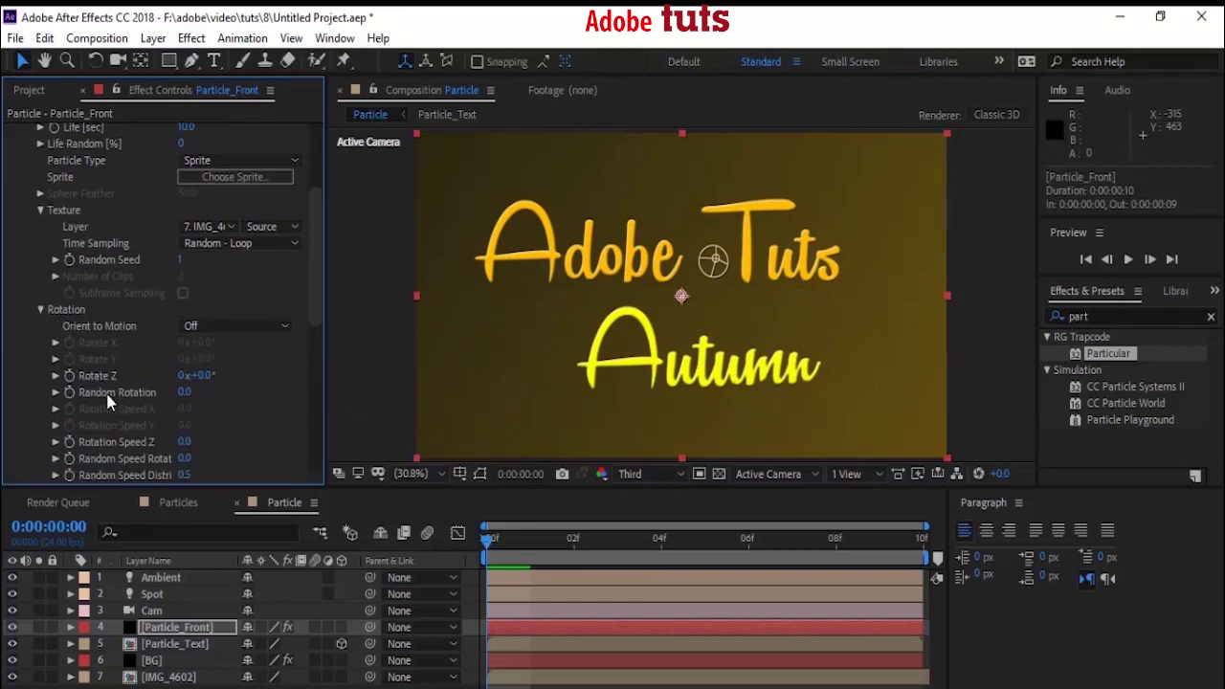
pyautogui.click(184, 393)
pyautogui.press('Return')
pyautogui.moveTo(316, 251); pyautogui.dragTo(316, 314)
pyautogui.click(185, 292)
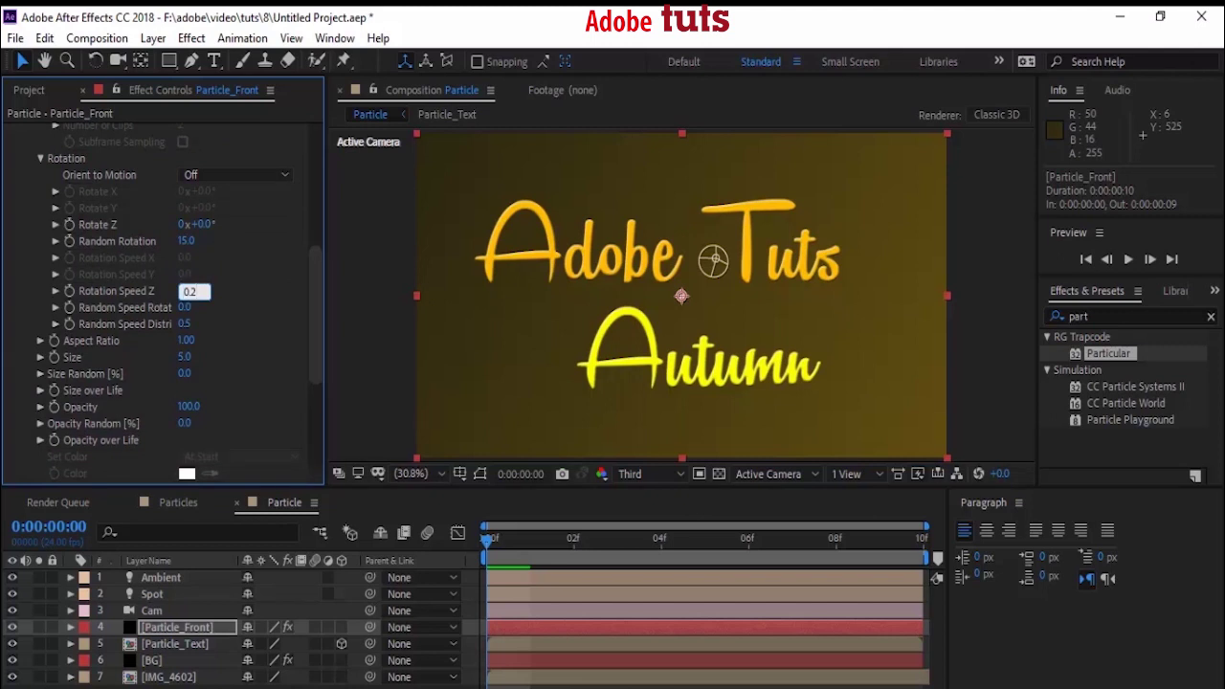
pyautogui.press('Tab')
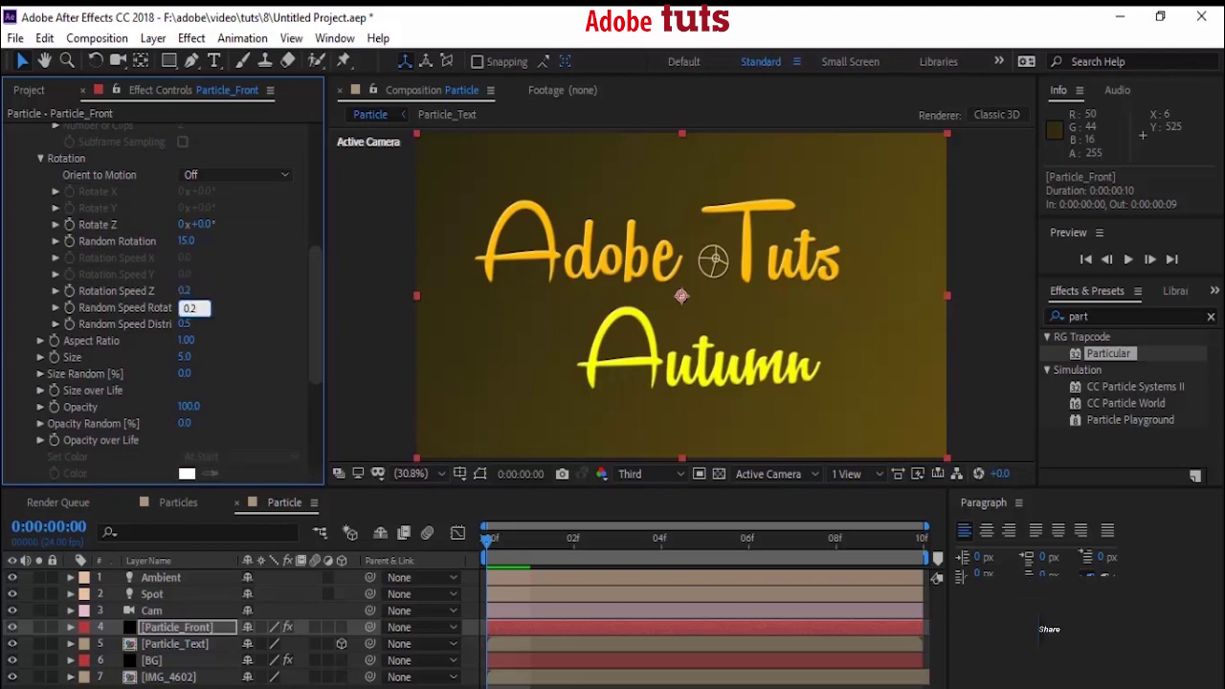
pyautogui.write('0.2')
pyautogui.press('Return')
# Step: Set particle Size to 35 and scrub the timeline to preview the falling leaves
pyautogui.click(185, 357)
pyautogui.write('3')
pyautogui.press('Return')
pyautogui.scroll(-5, 239, 383)
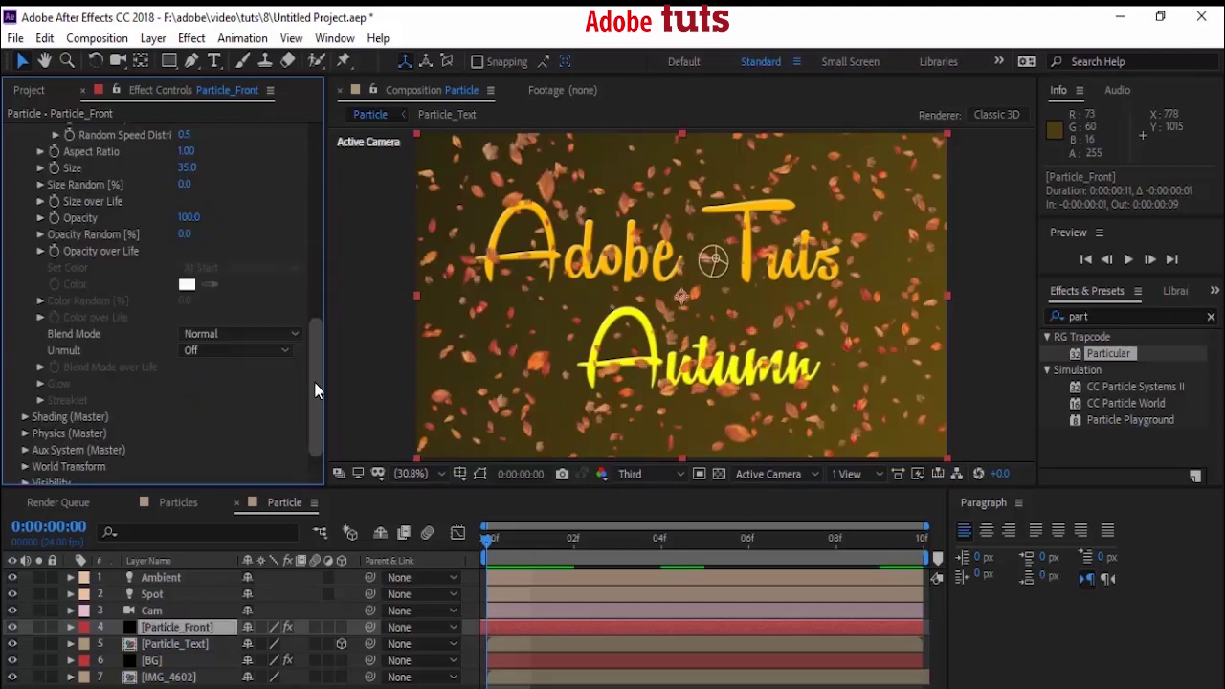
pyautogui.moveTo(539, 552); pyautogui.dragTo(718, 537)
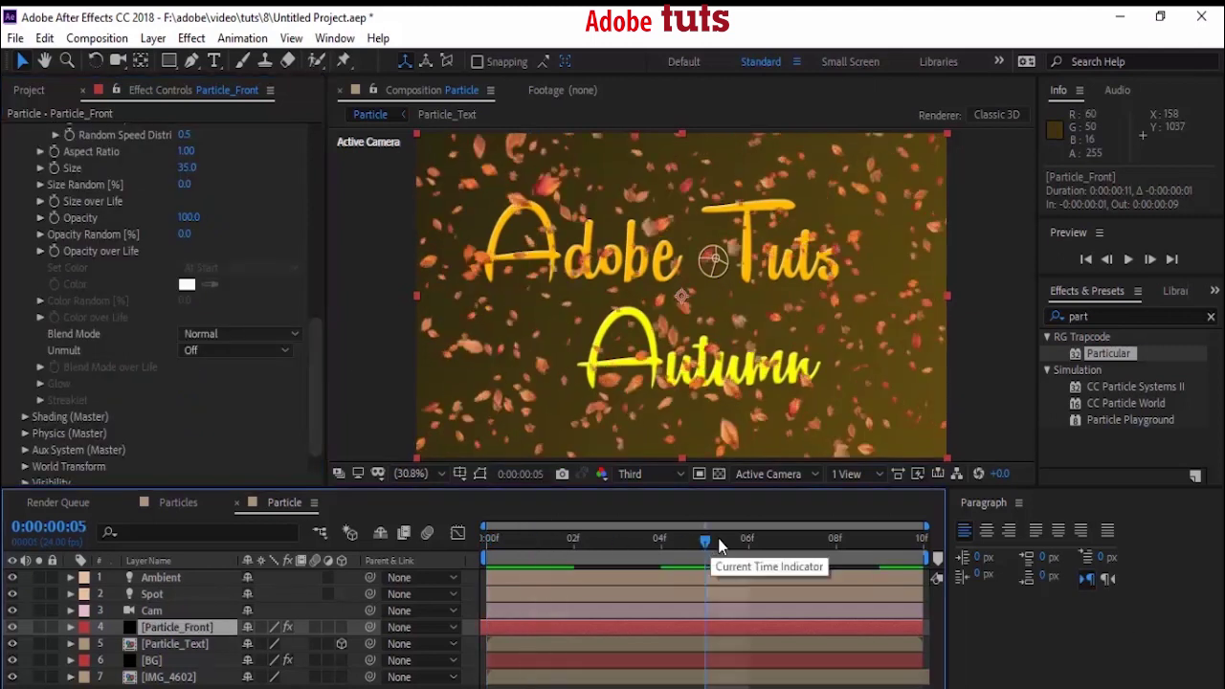
pyautogui.click(480, 546)
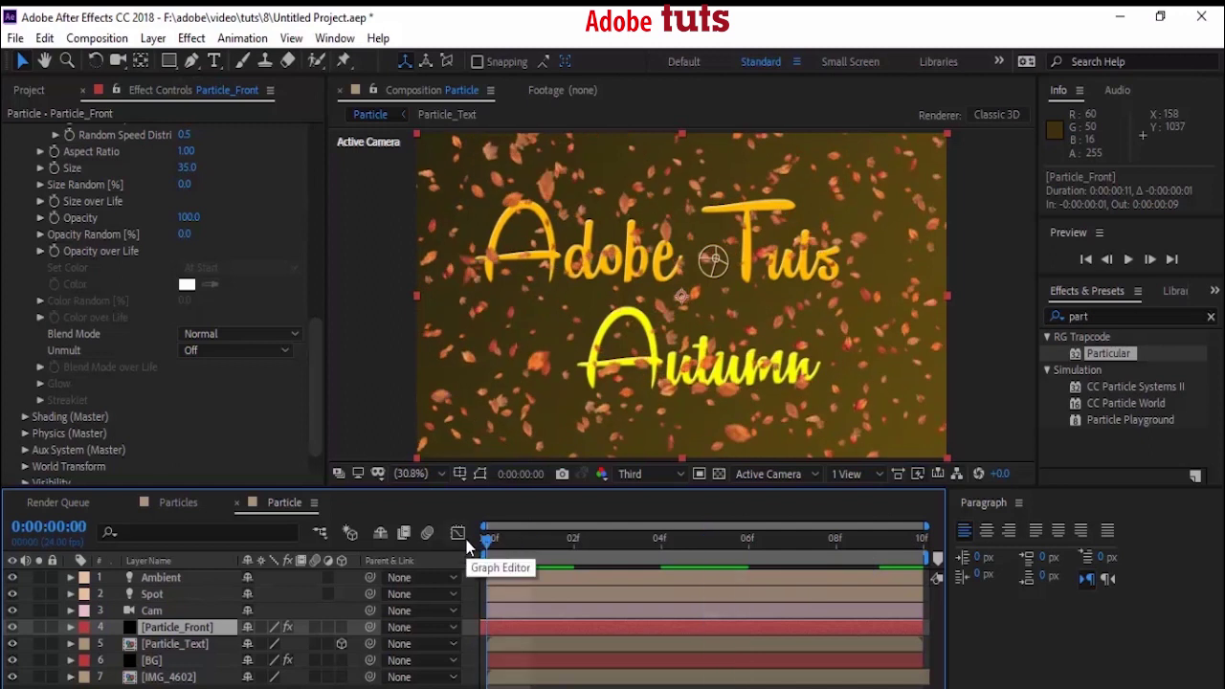
pyautogui.moveTo(317, 378); pyautogui.dragTo(317, 196)
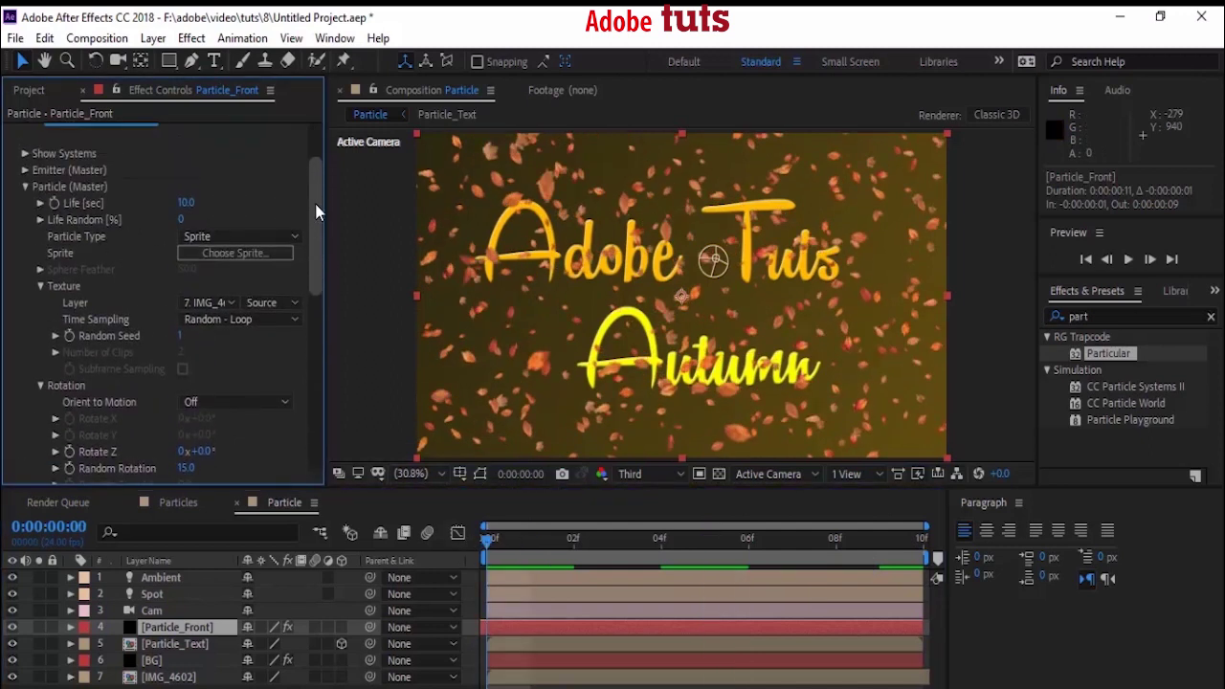
pyautogui.click(25, 186)
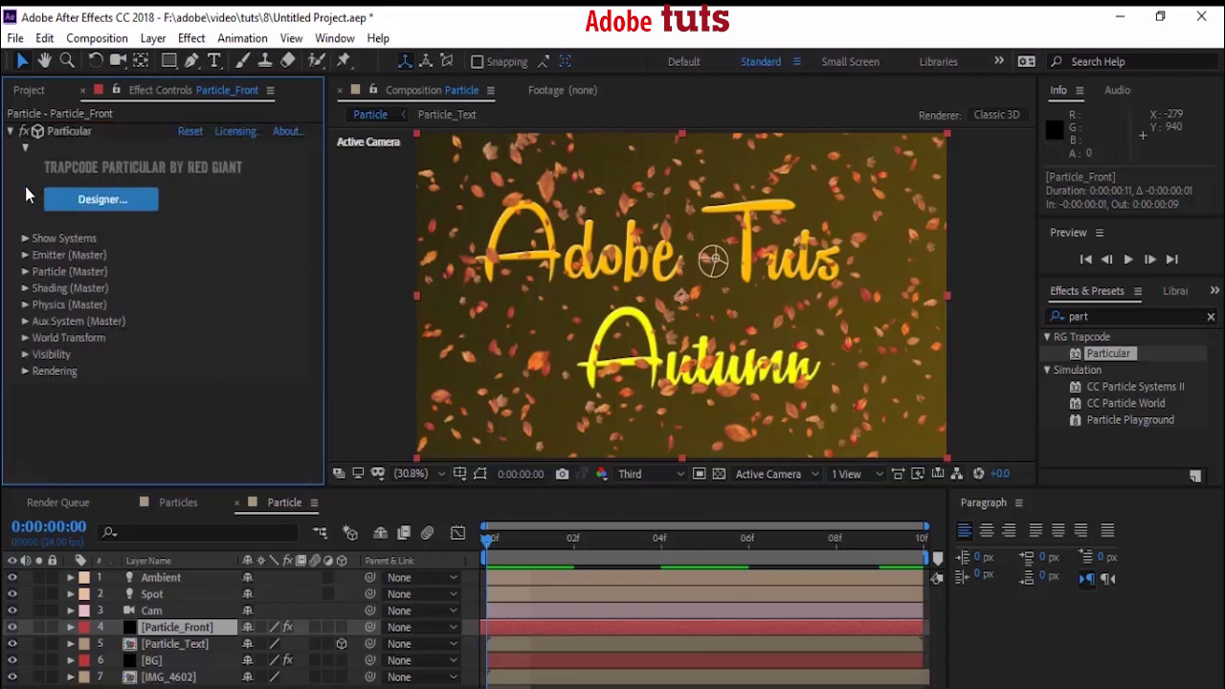
pyautogui.click(166, 594)
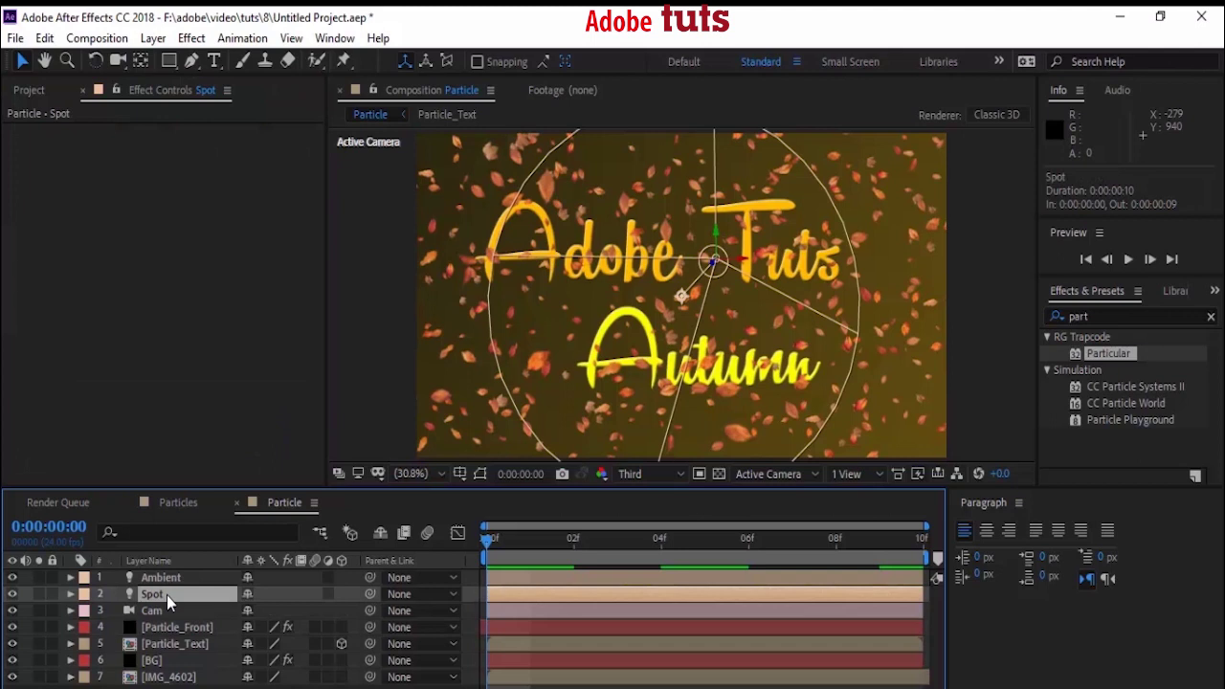
# Step: Set the Spot light's Position to -70, -75, -2500
pyautogui.press('p')
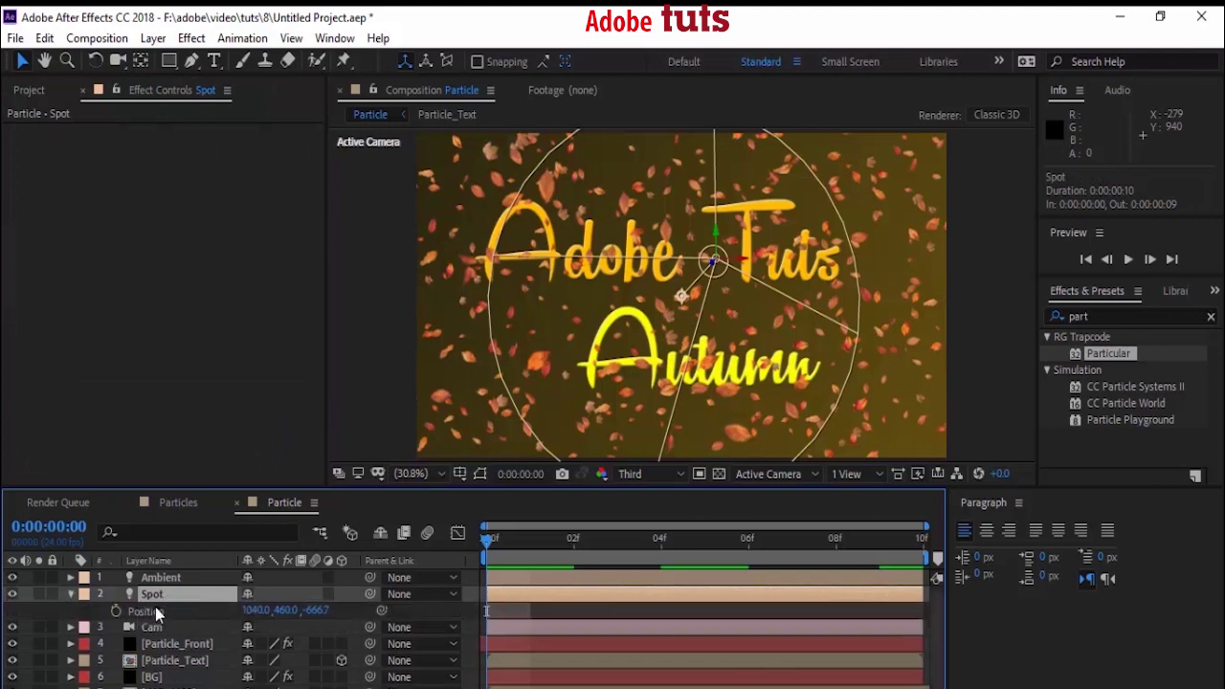
pyautogui.click(250, 611)
pyautogui.write('-70')
pyautogui.press('Tab')
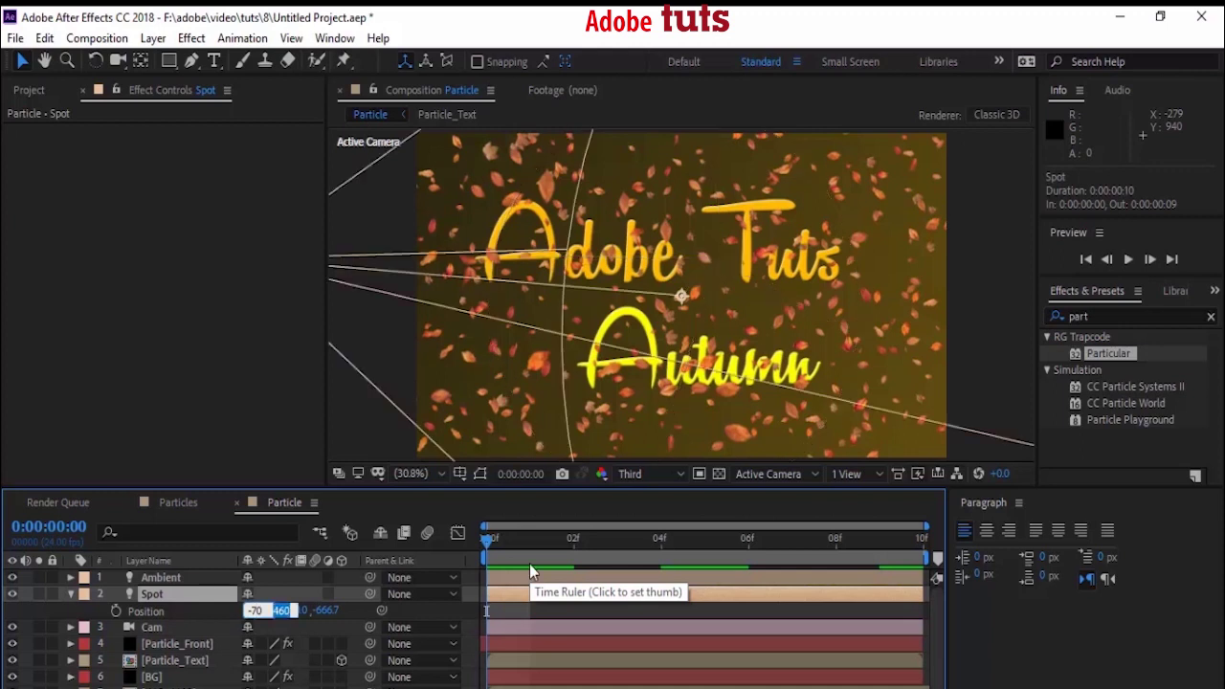
pyautogui.write('-75')
pyautogui.press('Tab')
pyautogui.write('-')
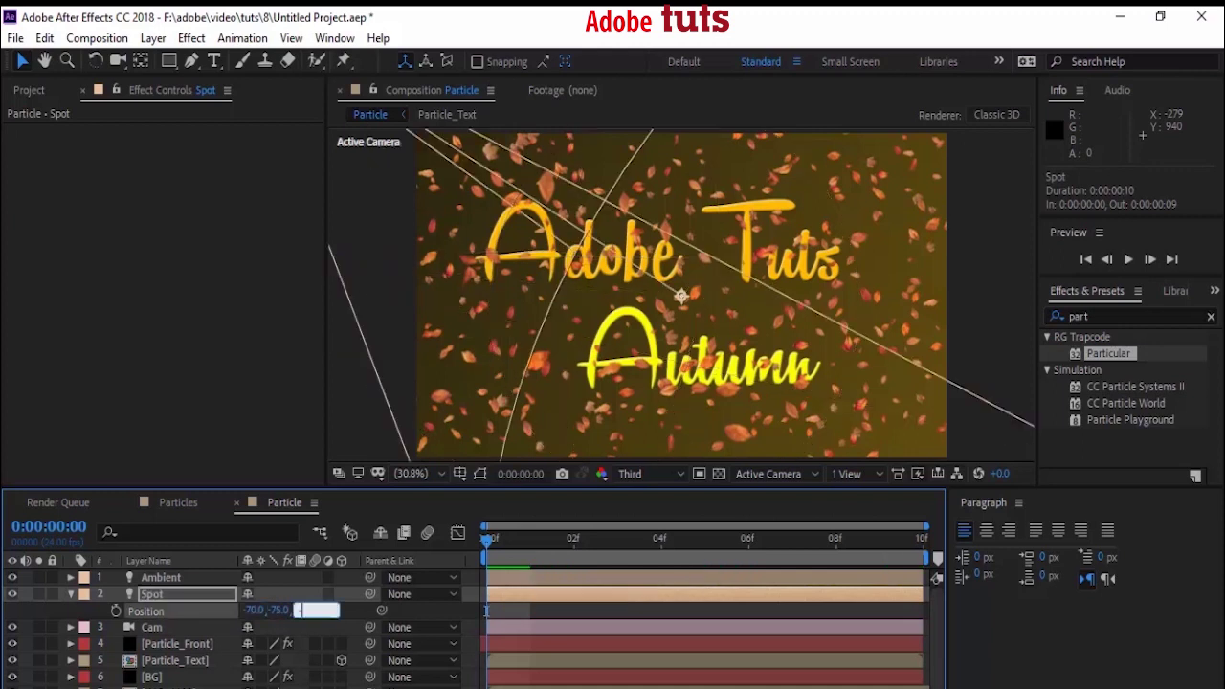
pyautogui.write('2500')
pyautogui.press('Return')
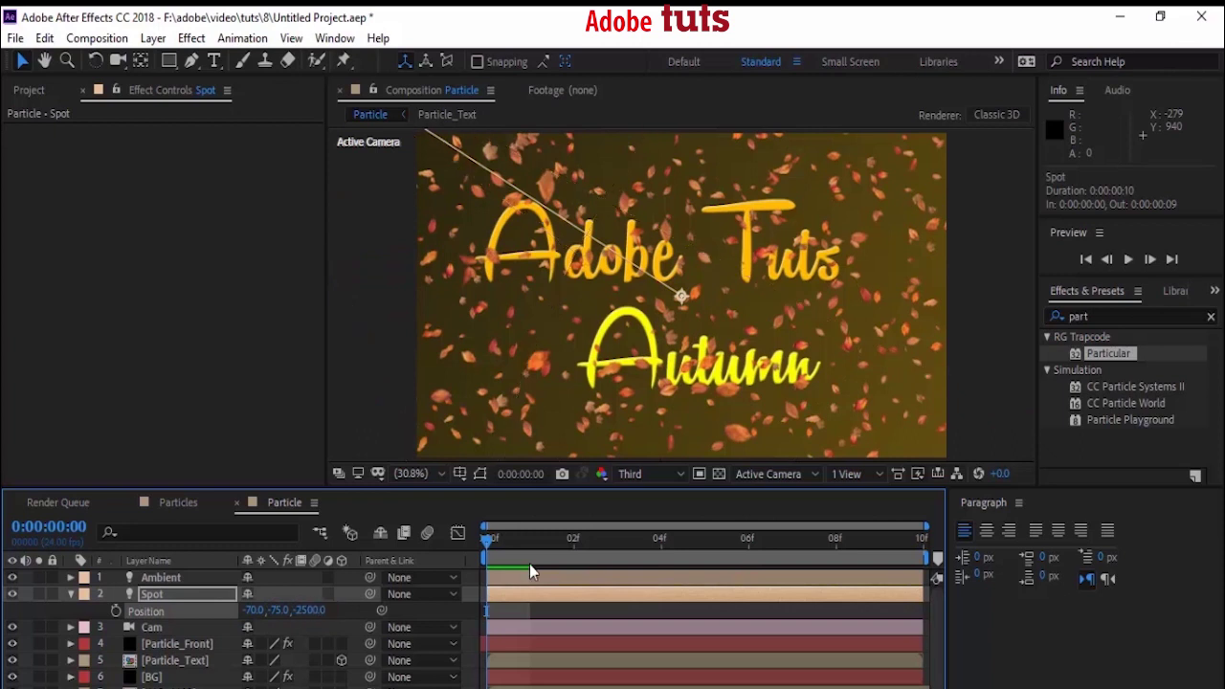
# Step: Zoom the viewer out to 6.25% to check the light, then back to Fit
pyautogui.click(431, 472)
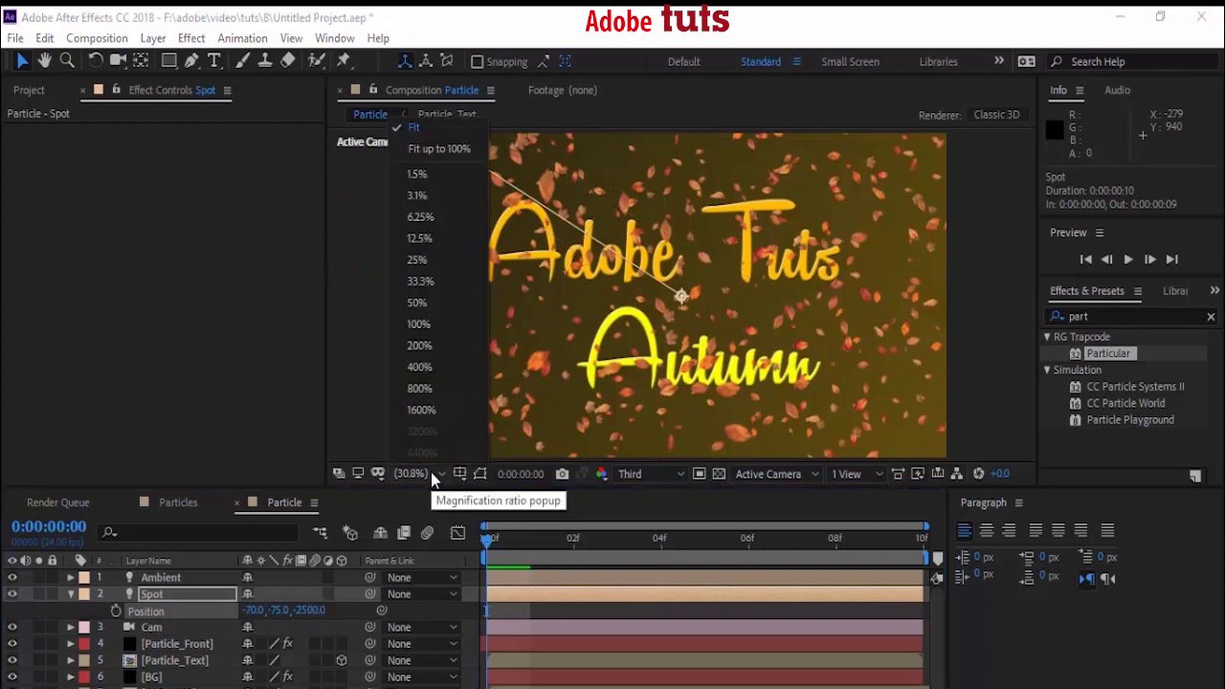
pyautogui.click(431, 215)
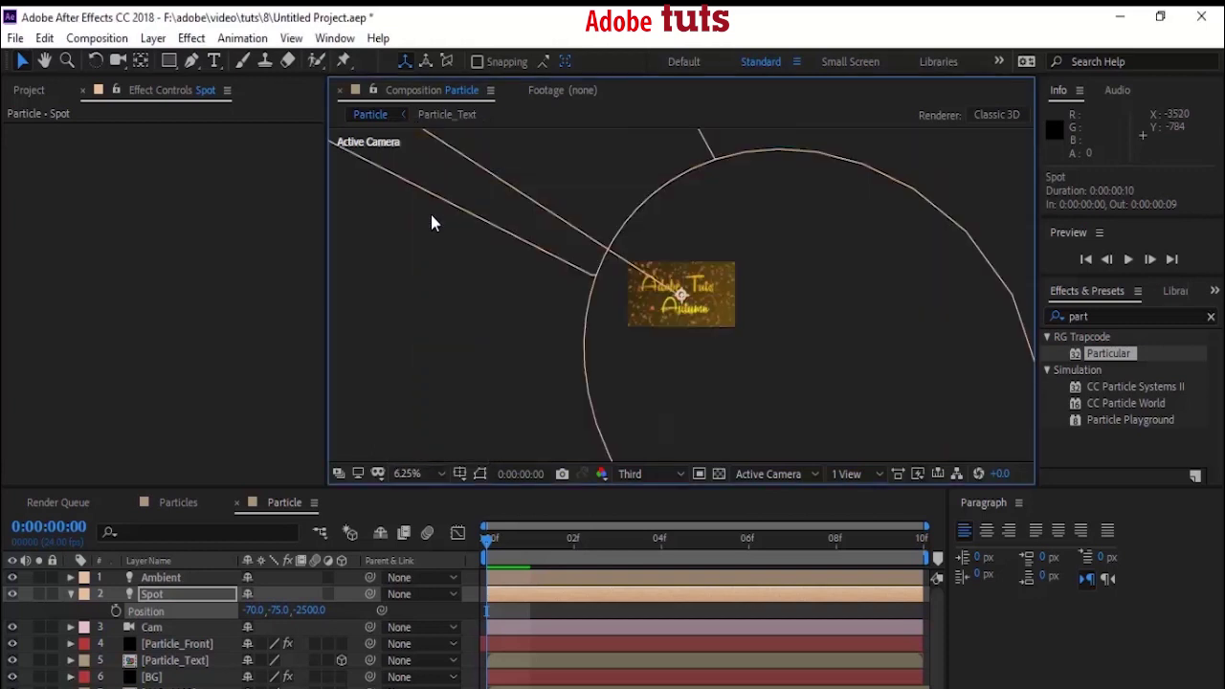
pyautogui.click(429, 474)
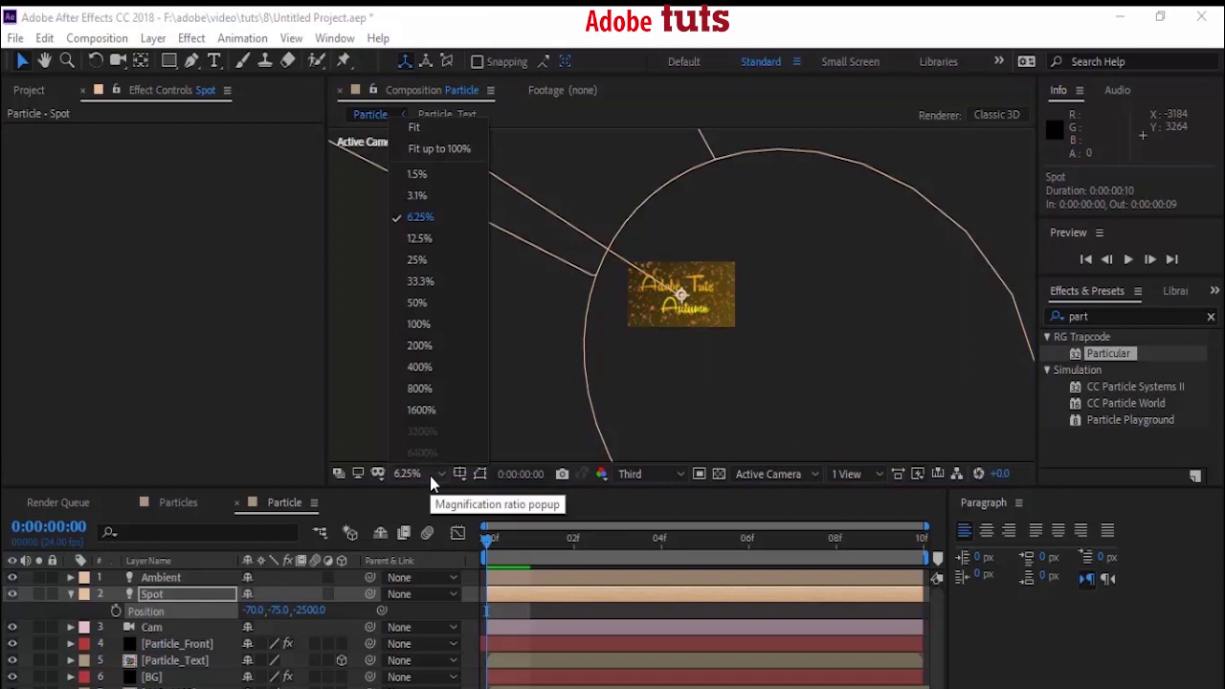
pyautogui.click(439, 133)
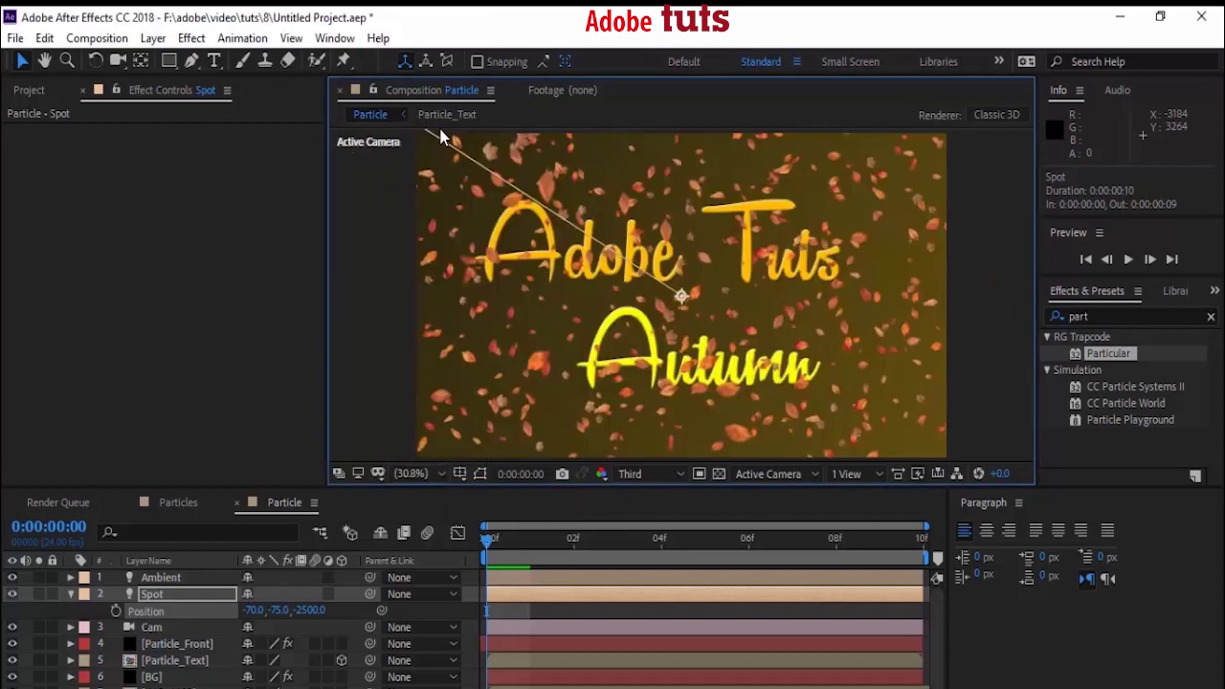
# Step: Turn Particular Shading On for Particle_Front with Nominal Distance 3500 and Ambient 30
pyautogui.click(208, 646)
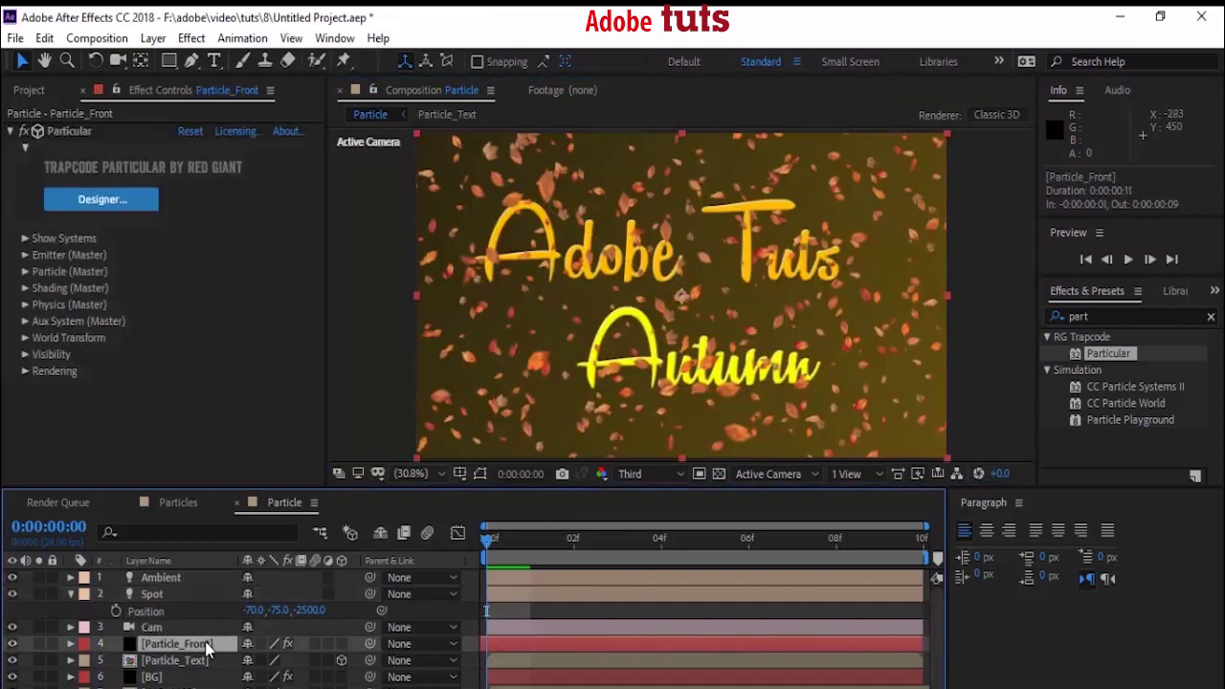
pyautogui.click(25, 288)
pyautogui.click(201, 295)
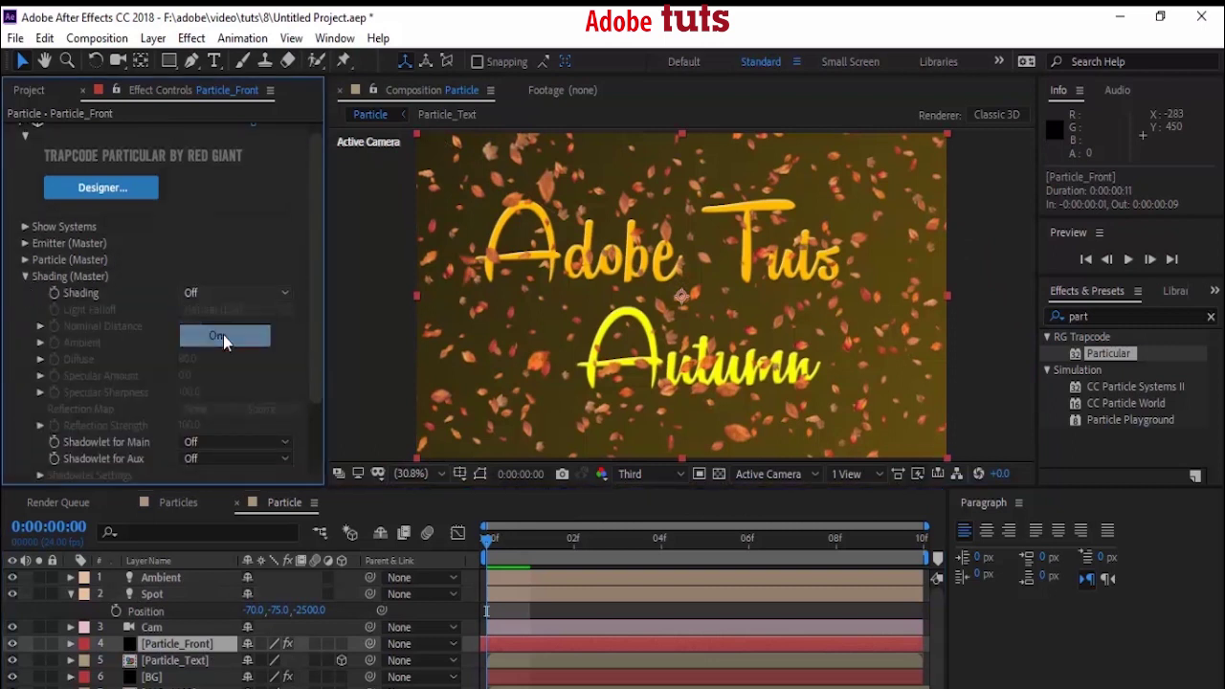
pyautogui.click(223, 335)
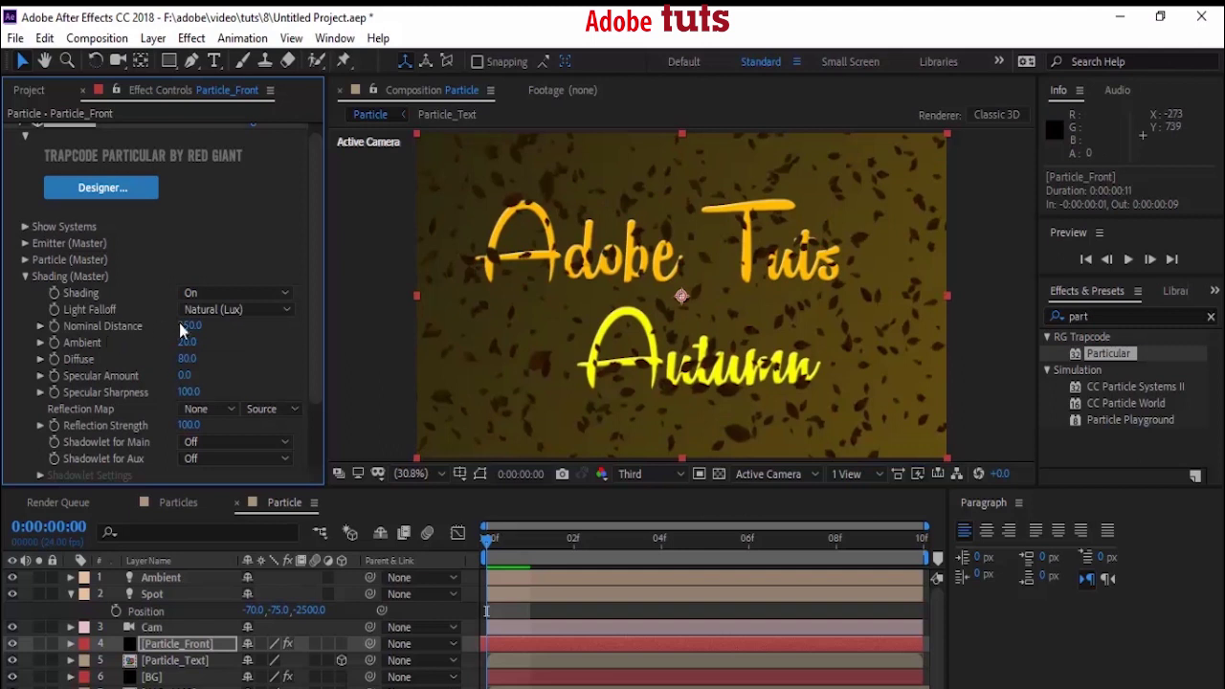
pyautogui.click(183, 325)
pyautogui.write('3')
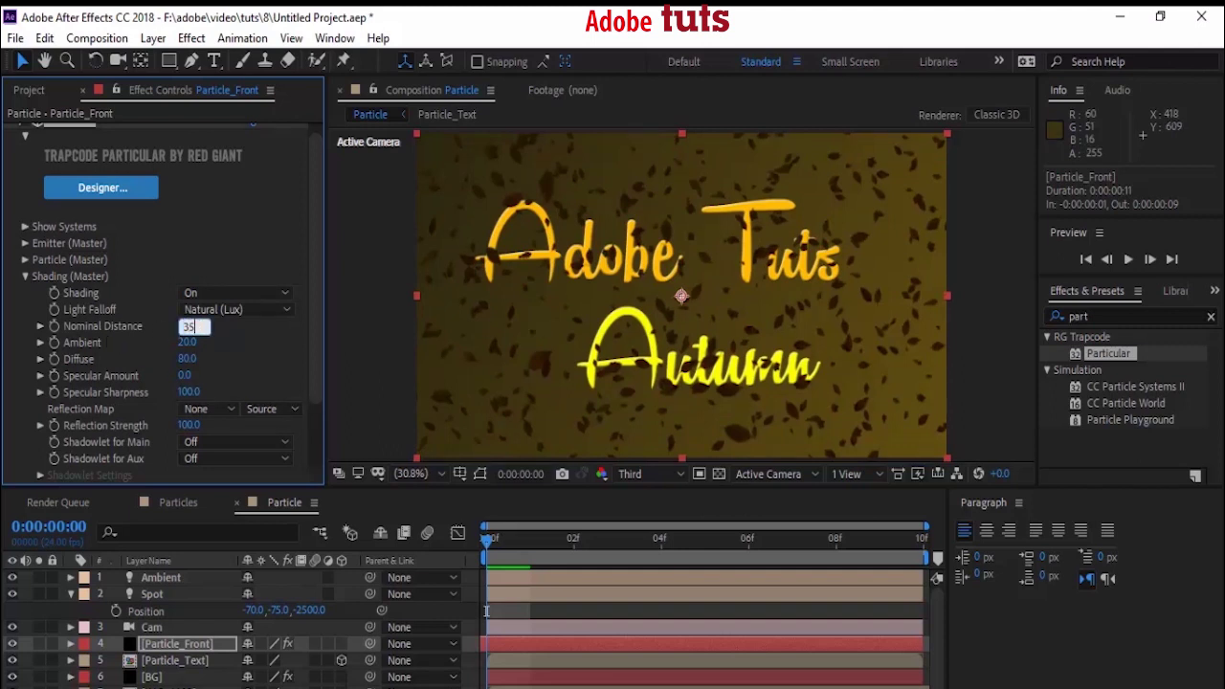
pyautogui.press('Return')
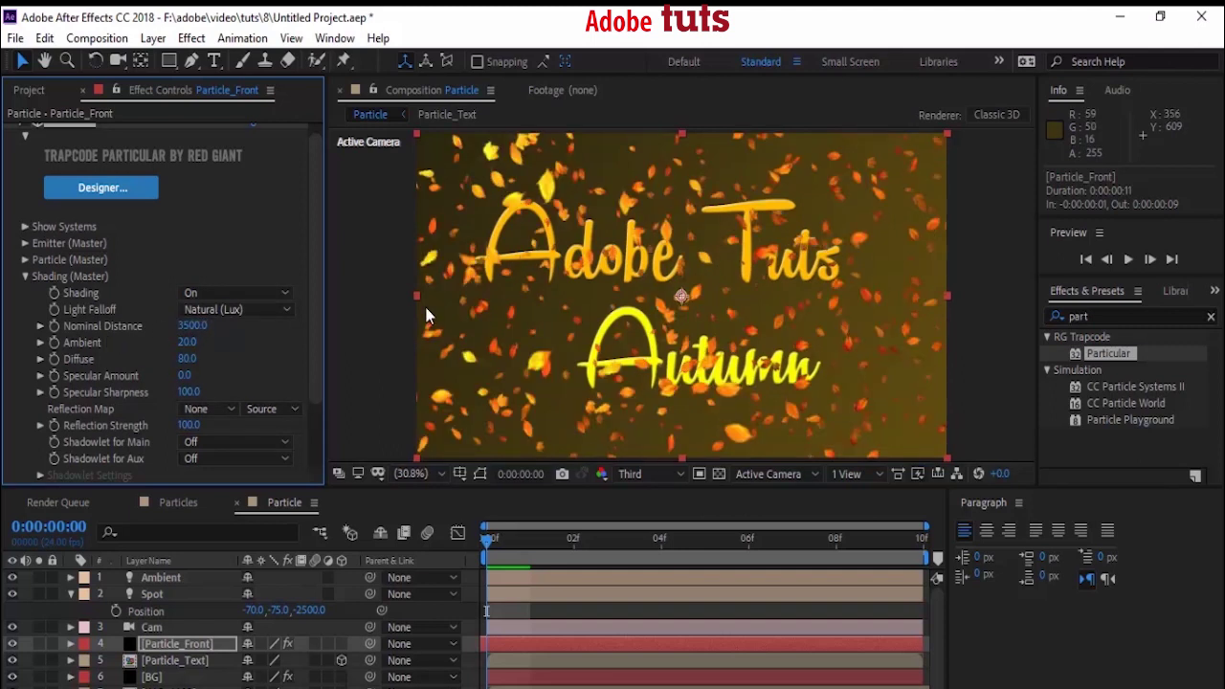
pyautogui.click(186, 343)
pyautogui.write('30')
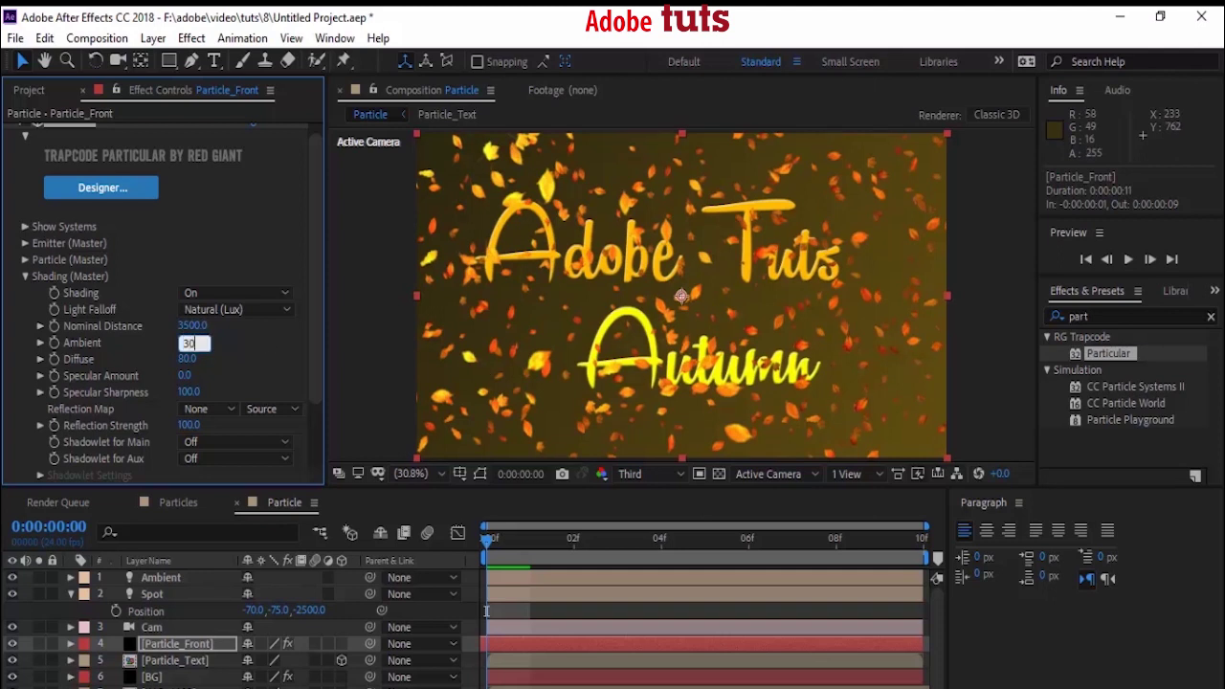
pyautogui.press('Return')
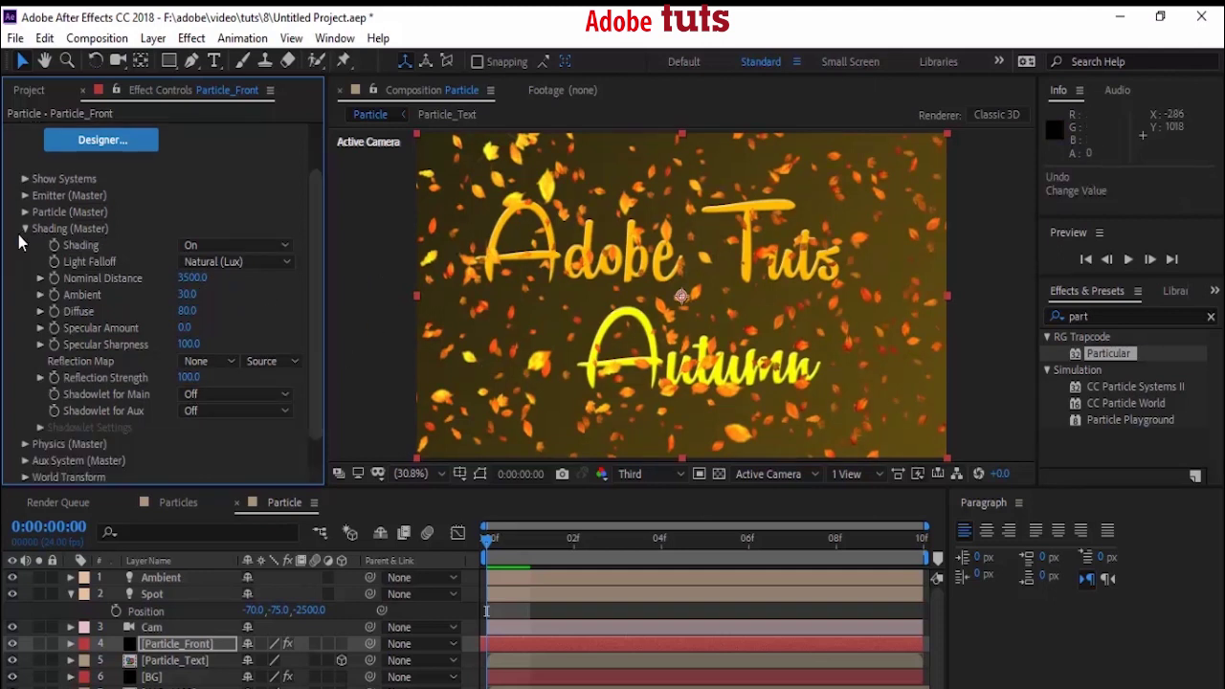
pyautogui.click(24, 232)
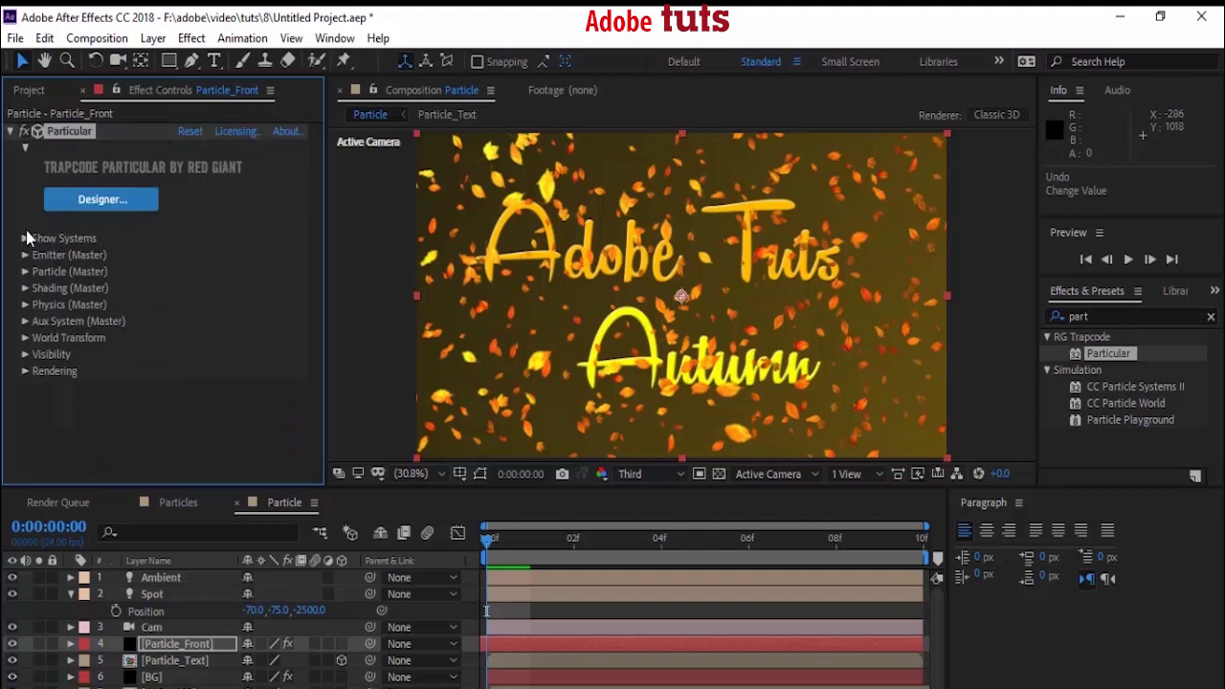
# Step: In Physics Air settings, set Spin Amplitude to 25 and Wind X to 75
pyautogui.click(25, 304)
pyautogui.click(39, 371)
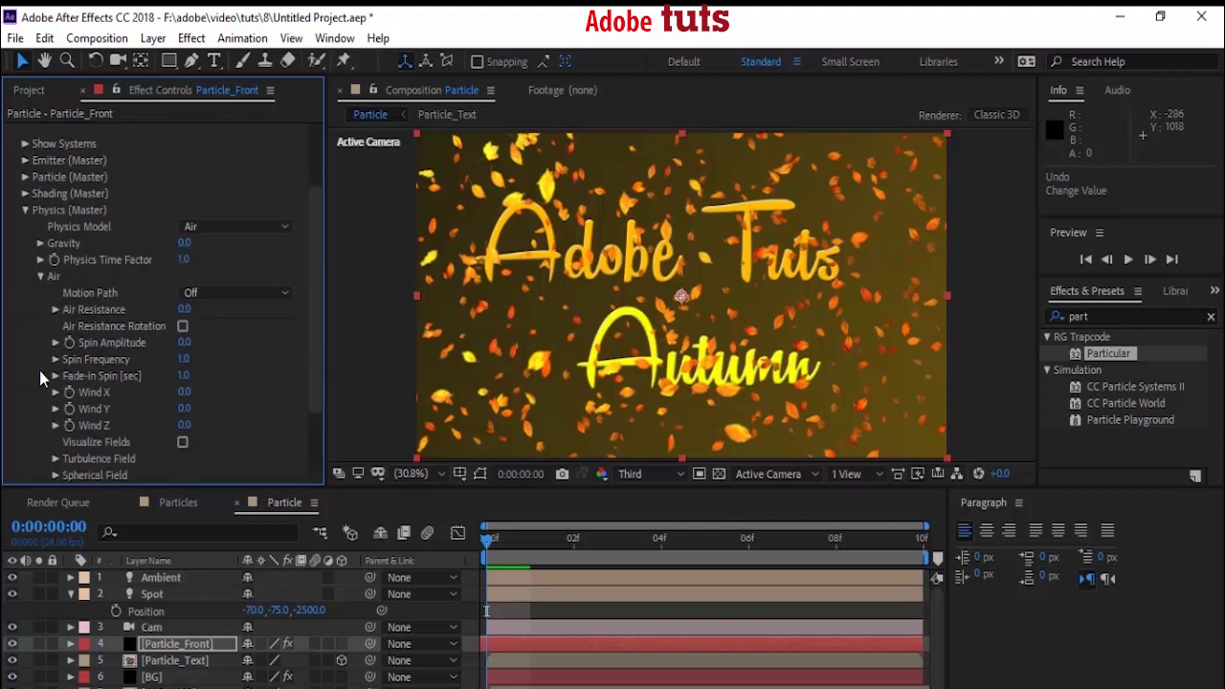
pyautogui.click(185, 343)
pyautogui.write('25')
pyautogui.press('Return')
pyautogui.click(184, 392)
pyautogui.write('75')
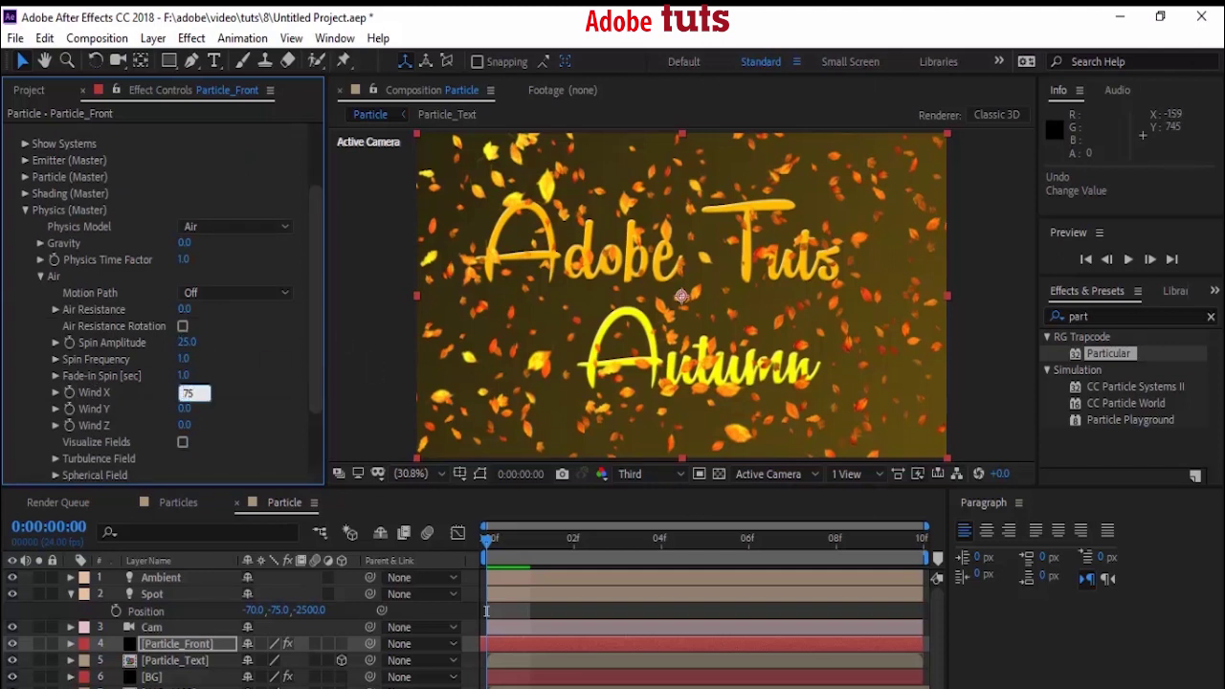
pyautogui.press('Return')
# Step: Set Turbulence Field Affect Position to 40 and Complexity to 2
pyautogui.scroll(-2, 52, 395)
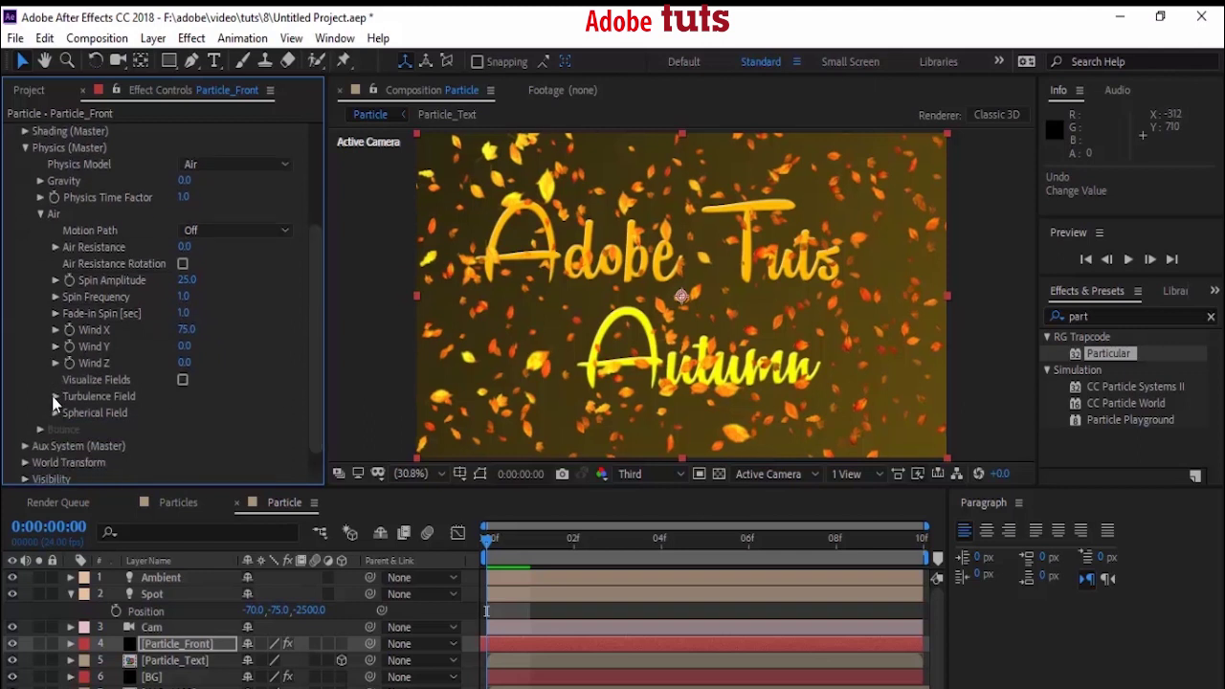
pyautogui.click(52, 396)
pyautogui.scroll(-5, 52, 396)
pyautogui.click(184, 276)
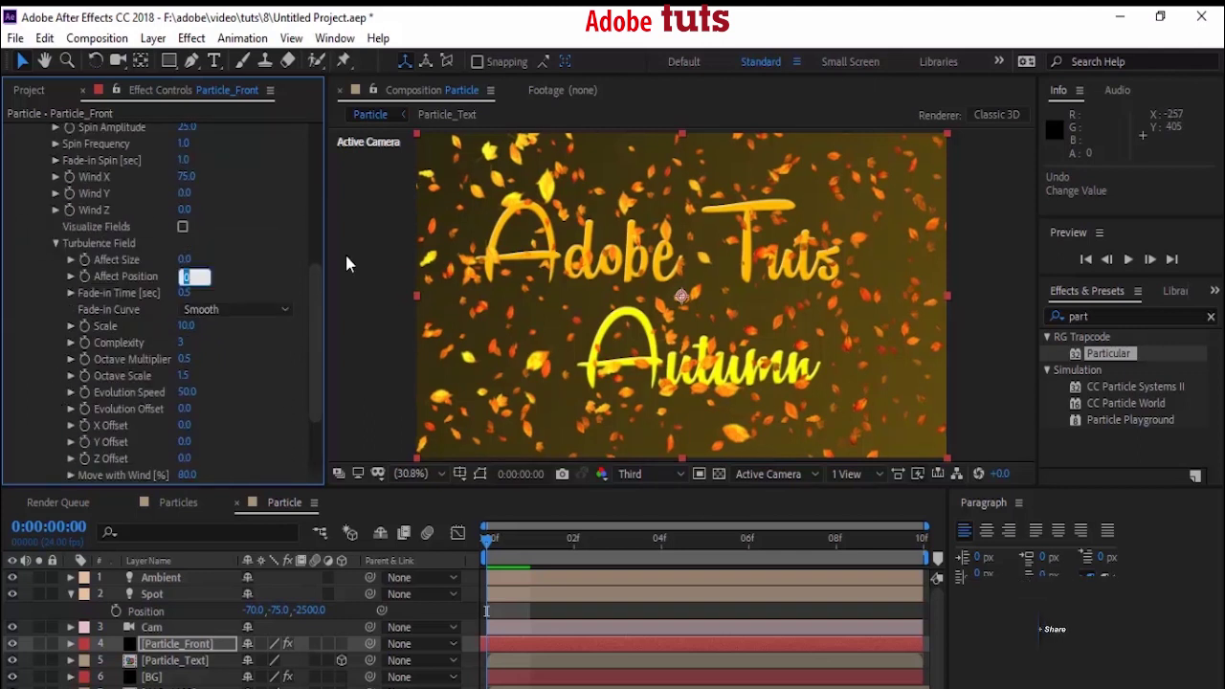
pyautogui.write('40')
pyautogui.press('Return')
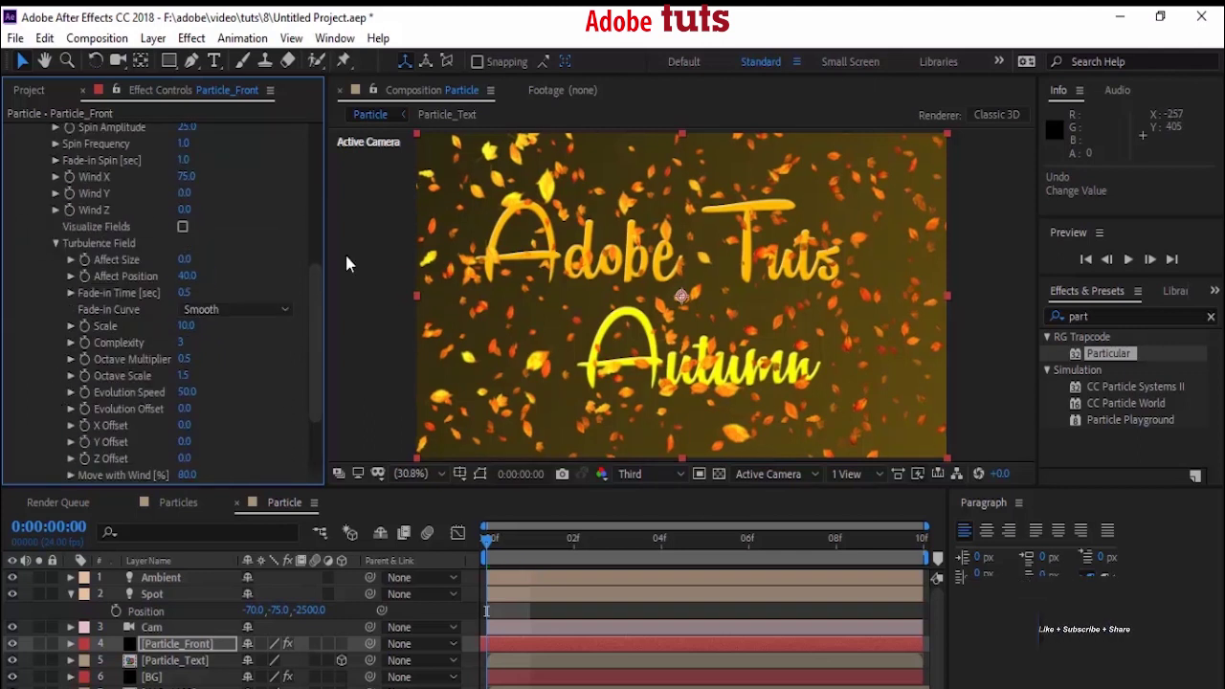
pyautogui.click(180, 342)
pyautogui.write('2')
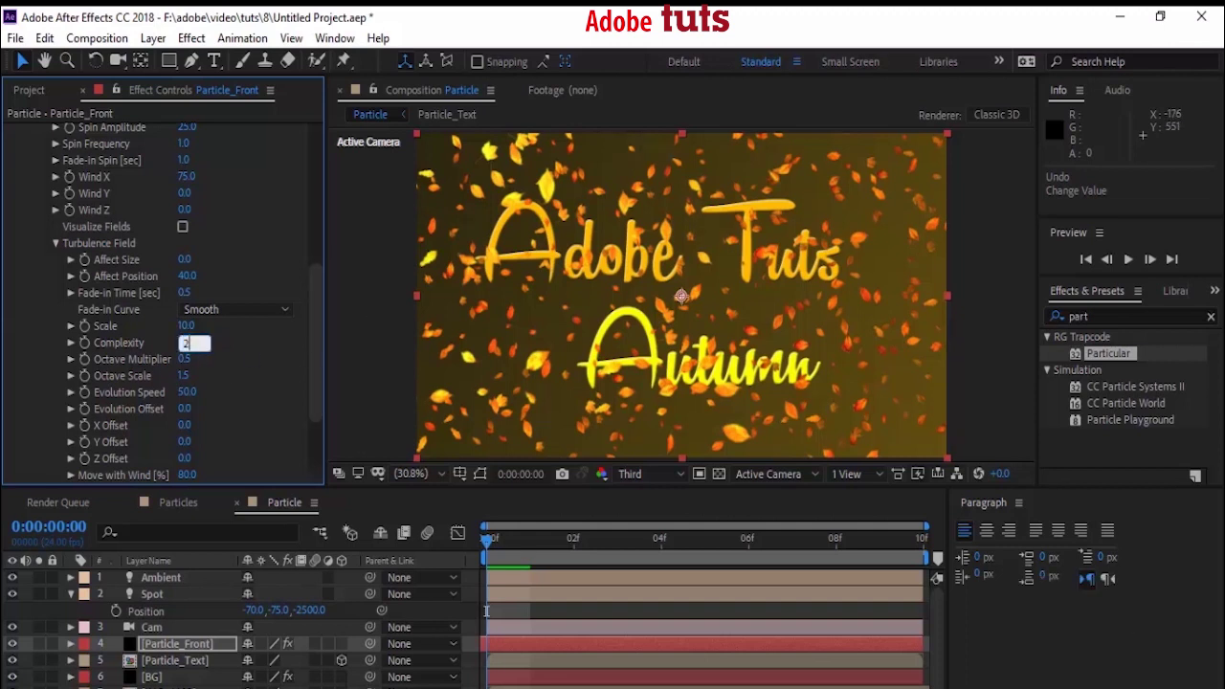
pyautogui.press('Return')
pyautogui.moveTo(316, 335)
pyautogui.mouseDown()
pyautogui.moveTo(316, 363)
pyautogui.moveTo(316, 263)
pyautogui.mouseUp()
pyautogui.click(54, 412)
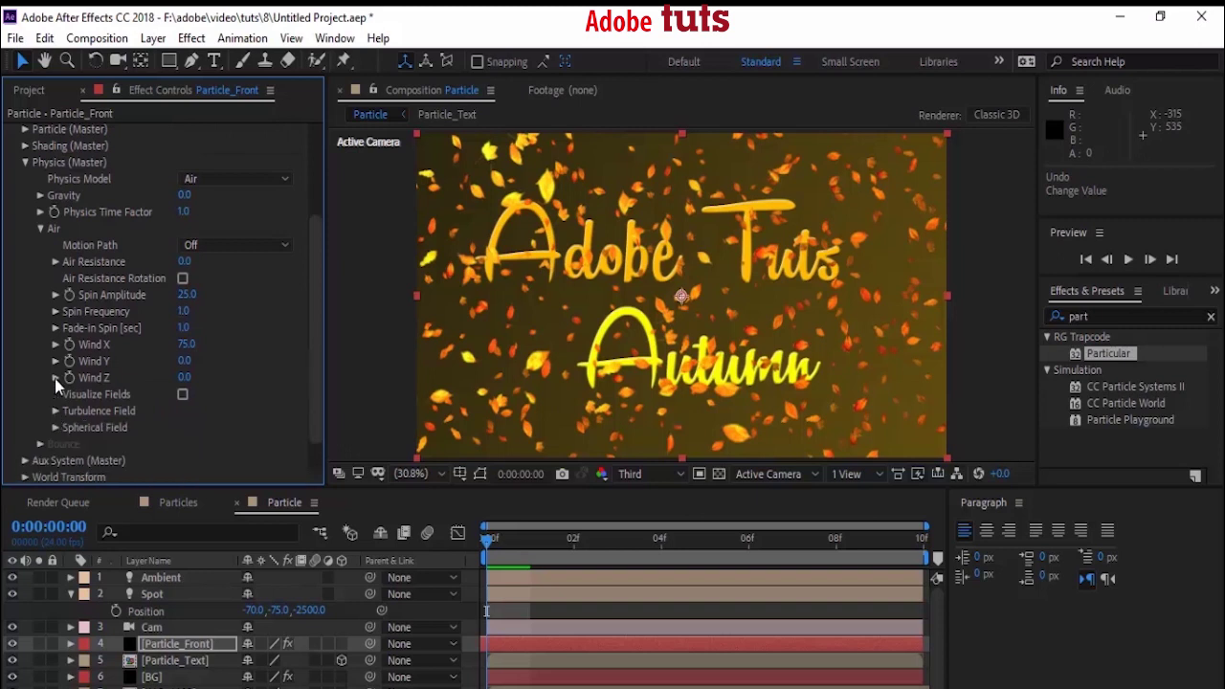
pyautogui.click(37, 227)
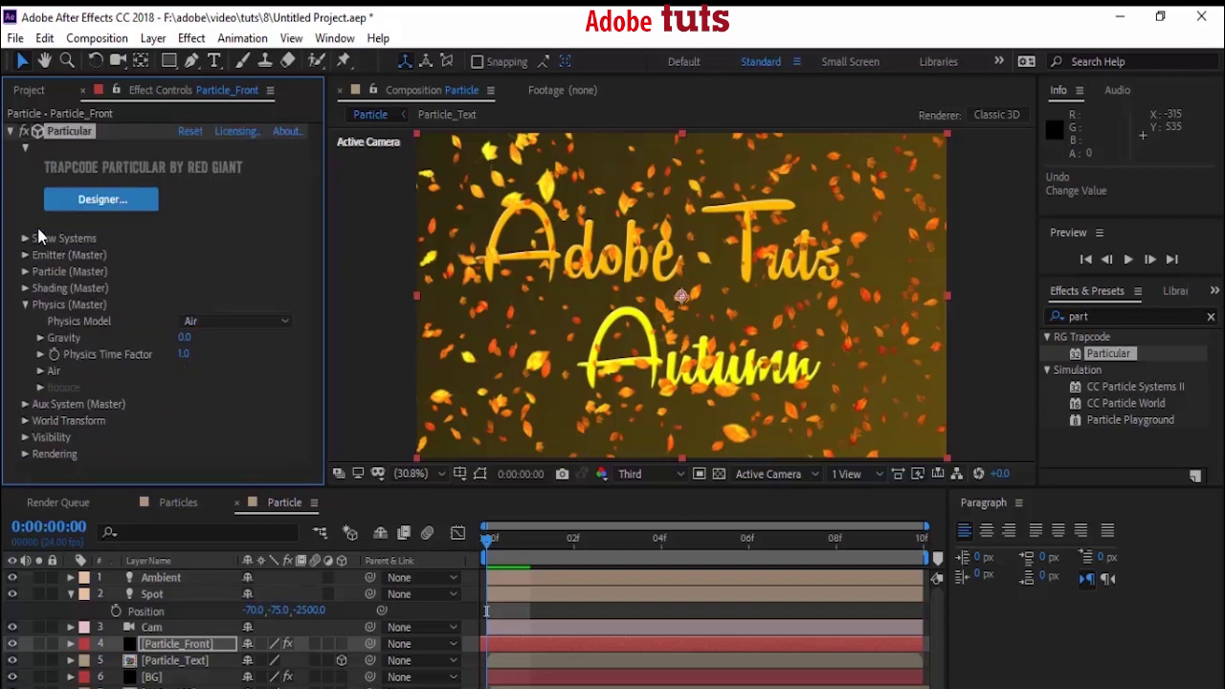
pyautogui.click(24, 304)
# Step: Preview the leaves a few frames in, leaving World Transform X Rotation unchanged
pyautogui.click(25, 338)
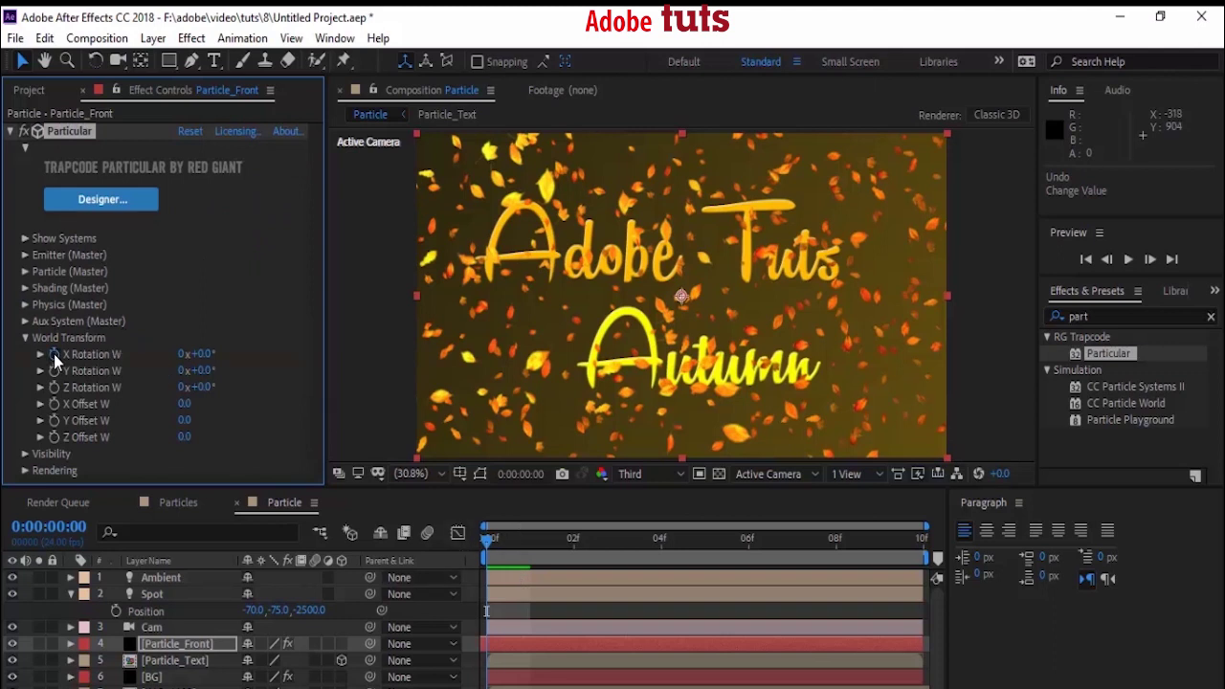
pyautogui.click(670, 563)
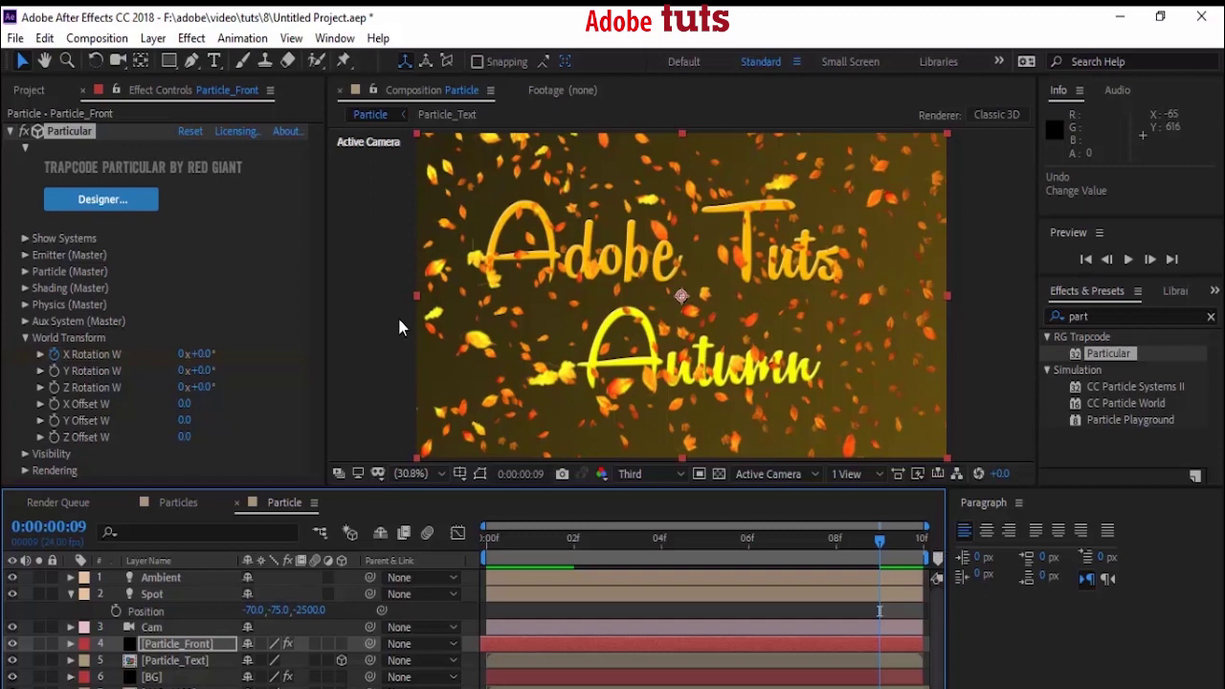
pyautogui.click(200, 354)
pyautogui.write('25')
pyautogui.press('Escape')
pyautogui.press('Home')
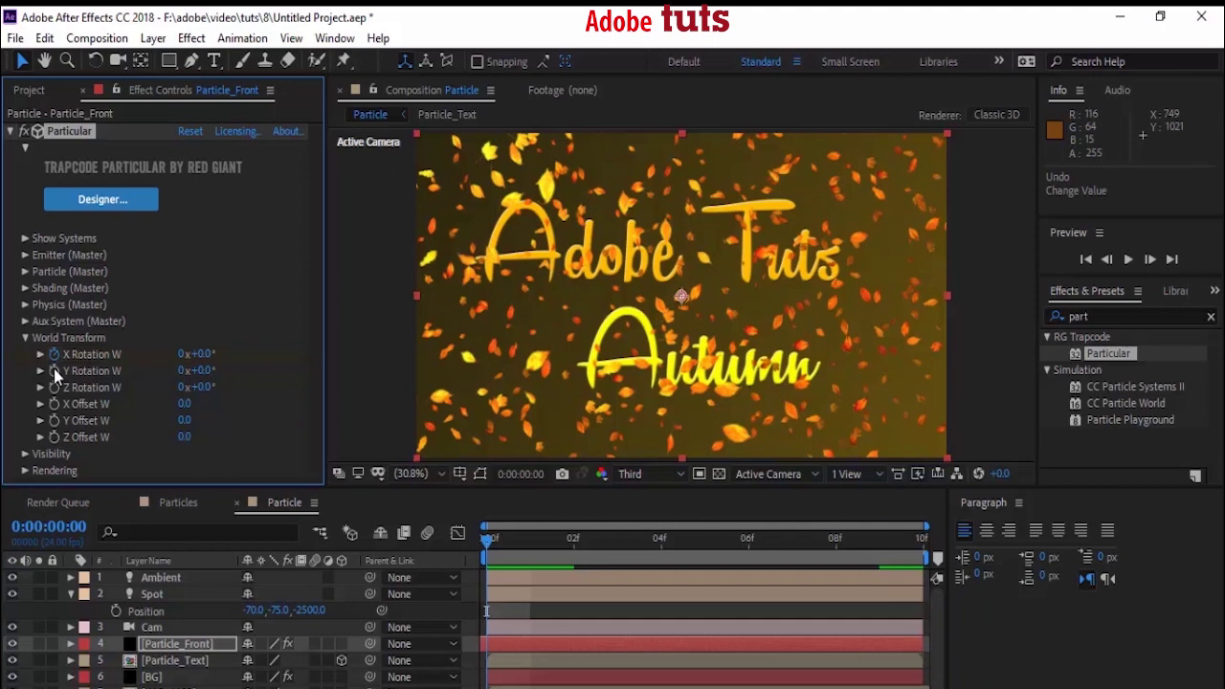
# Step: Set Particle_Front's Visibility Far Vanish and Far Start Fade to 1200
pyautogui.click(25, 338)
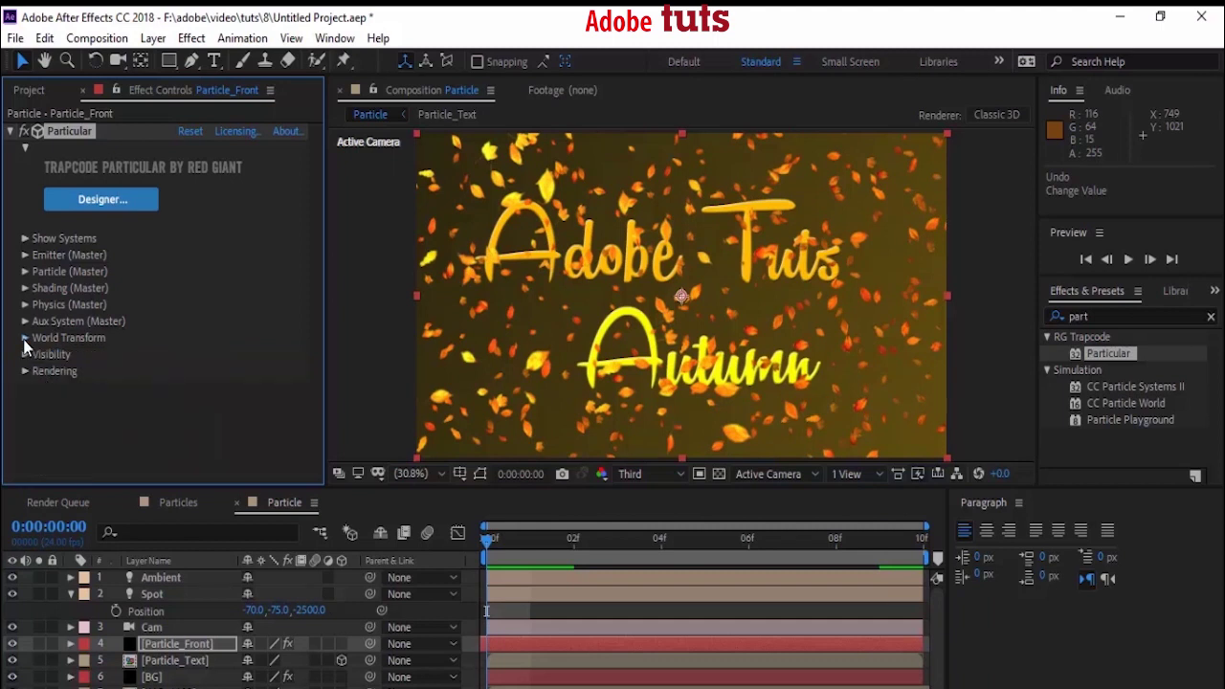
pyautogui.click(26, 355)
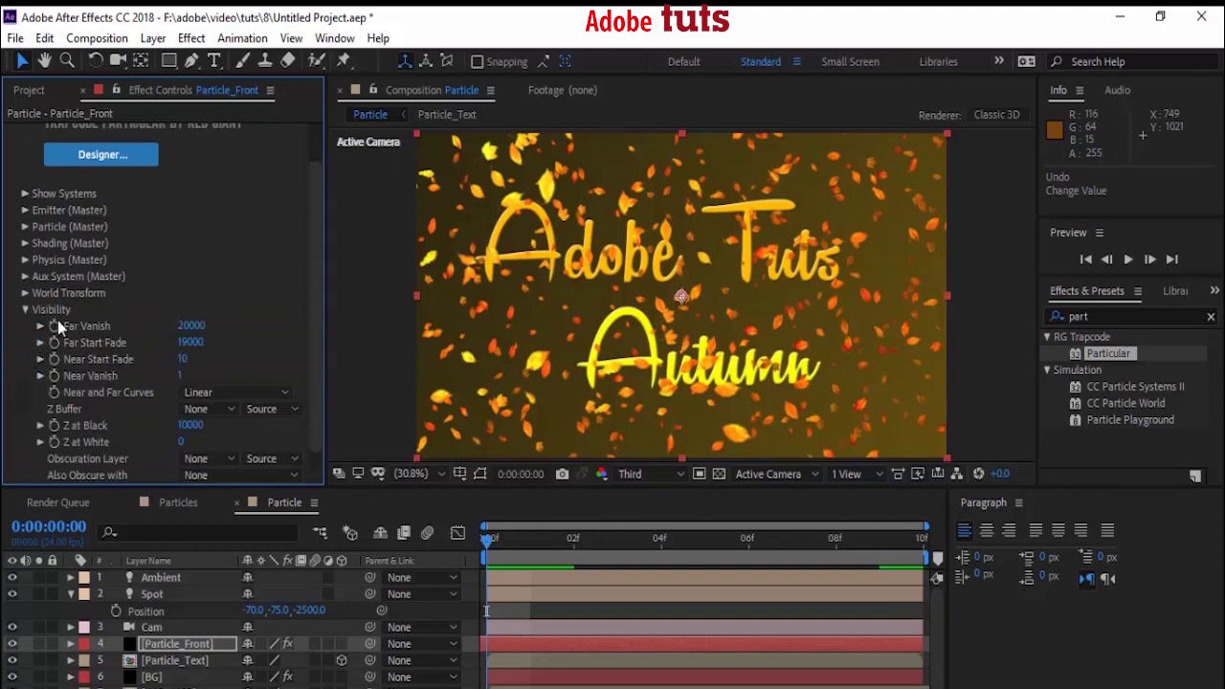
pyautogui.click(193, 325)
pyautogui.write('1200')
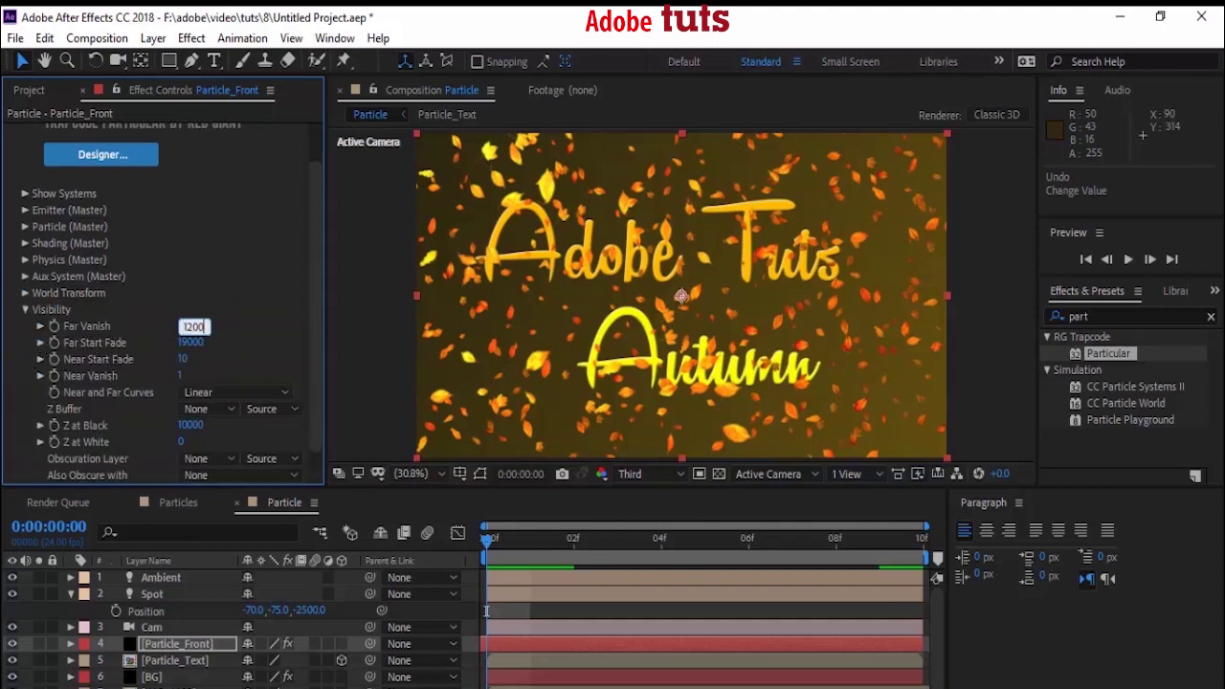
pyautogui.press('Tab')
pyautogui.write('1200')
pyautogui.press('Return')
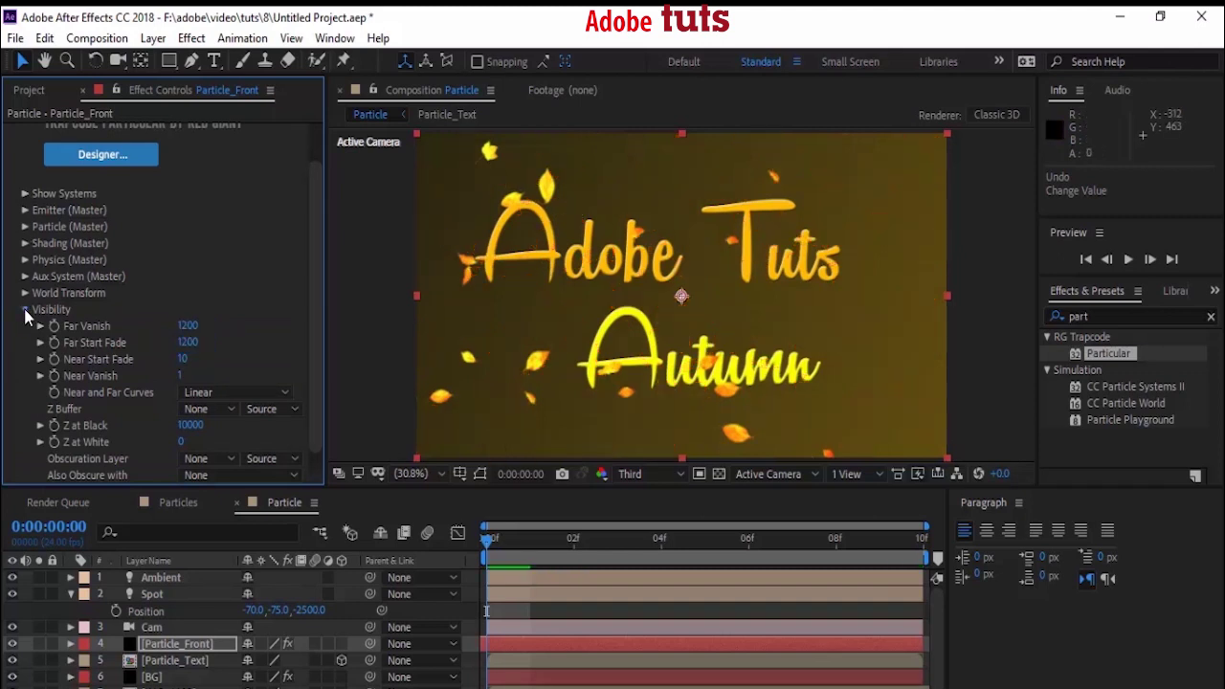
pyautogui.click(25, 309)
# Step: Duplicate Particle_Front below Particle_Text and rename the copy Particle_Back
pyautogui.click(168, 647)
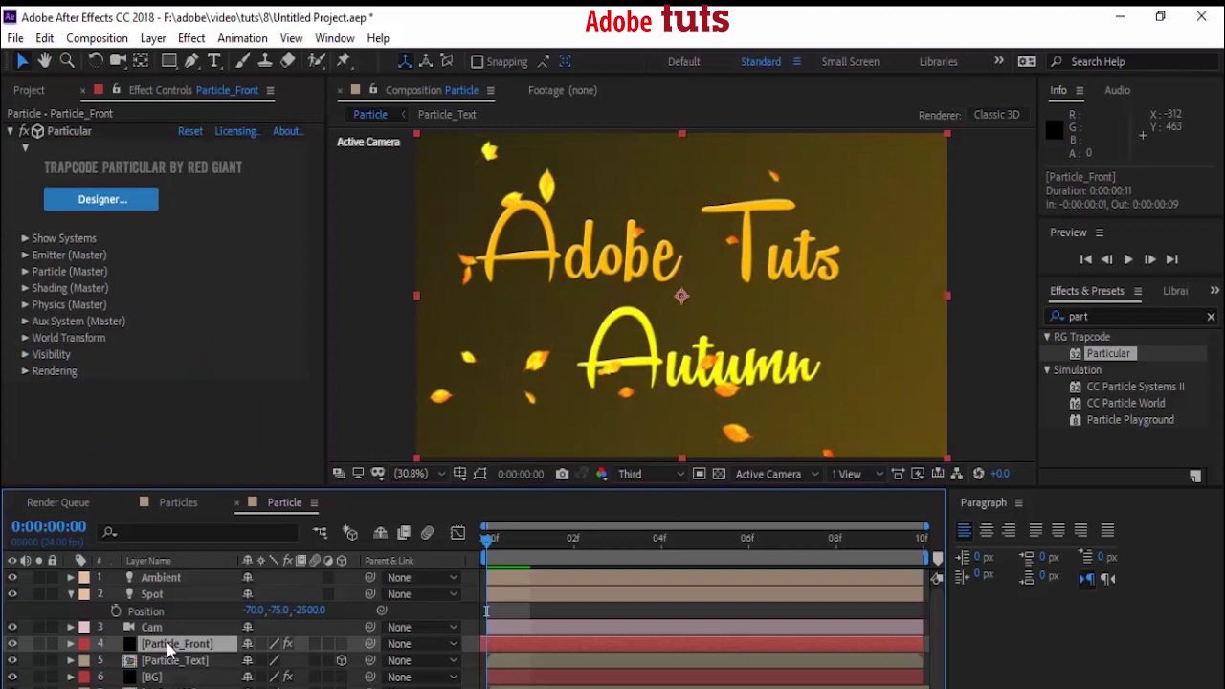
pyautogui.hotkey('ctrl', 'd')
pyautogui.moveTo(170, 650); pyautogui.dragTo(179, 679)
pyautogui.rightClick(181, 677)
pyautogui.click(215, 663)
pyautogui.press('BackSpace')
pyautogui.press('BackSpace')
pyautogui.press('BackSpace')
pyautogui.press('BackSpace')
pyautogui.press('BackSpace')
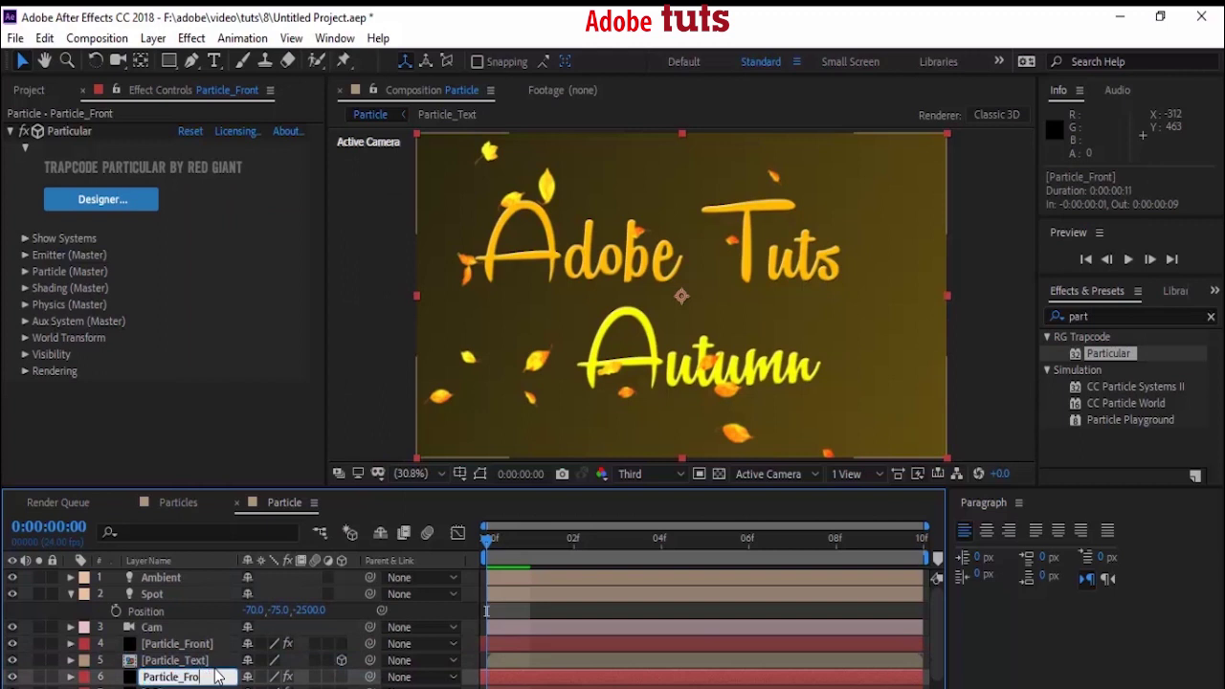
pyautogui.write('Back')
pyautogui.press('Return')
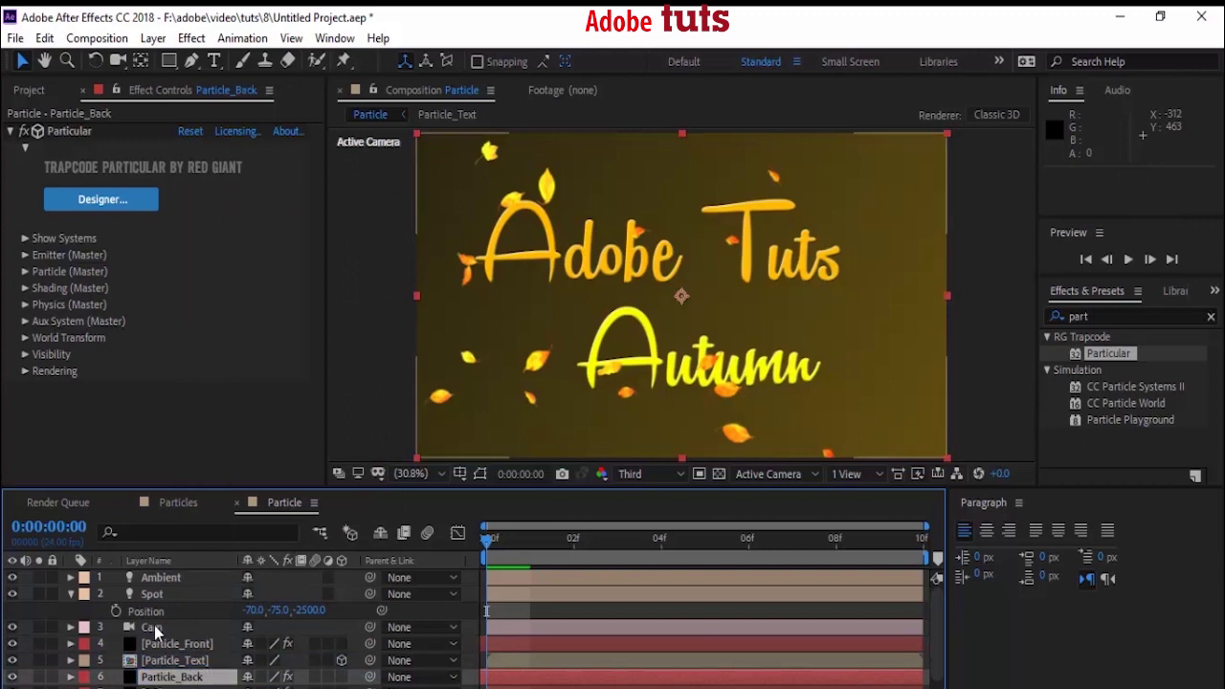
# Step: Set Particle_Back's Near Vanish to 1200 and preview the first frames
pyautogui.click(25, 354)
pyautogui.click(187, 360)
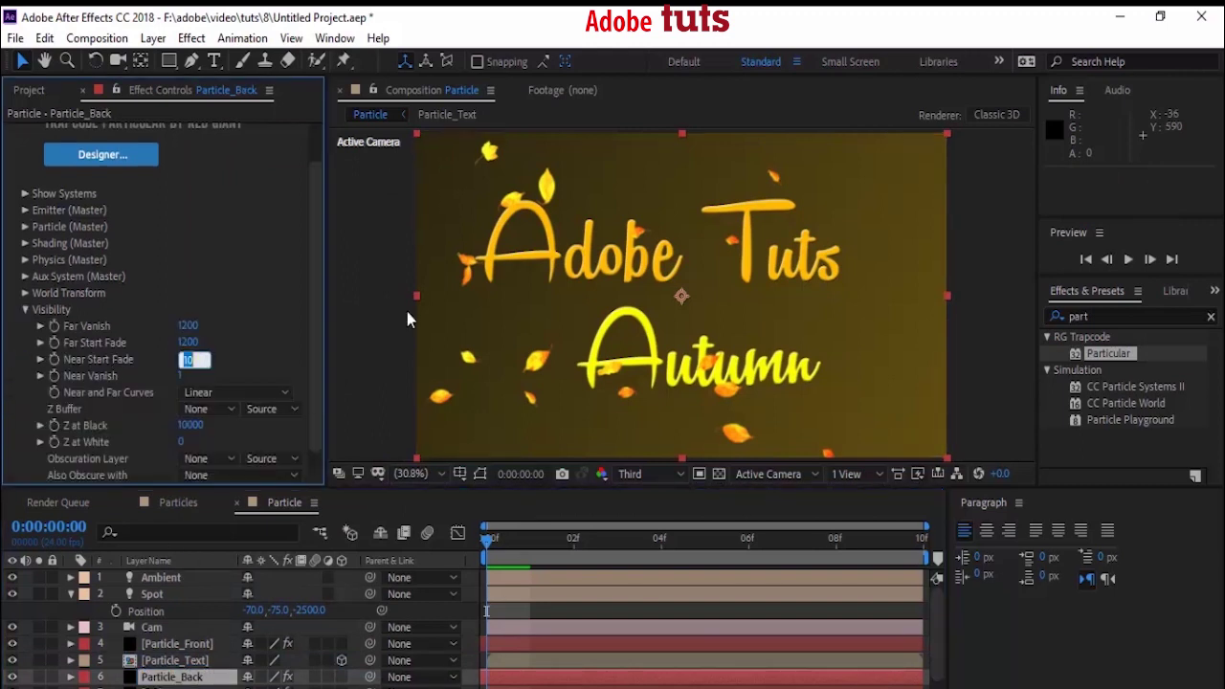
pyautogui.write('12')
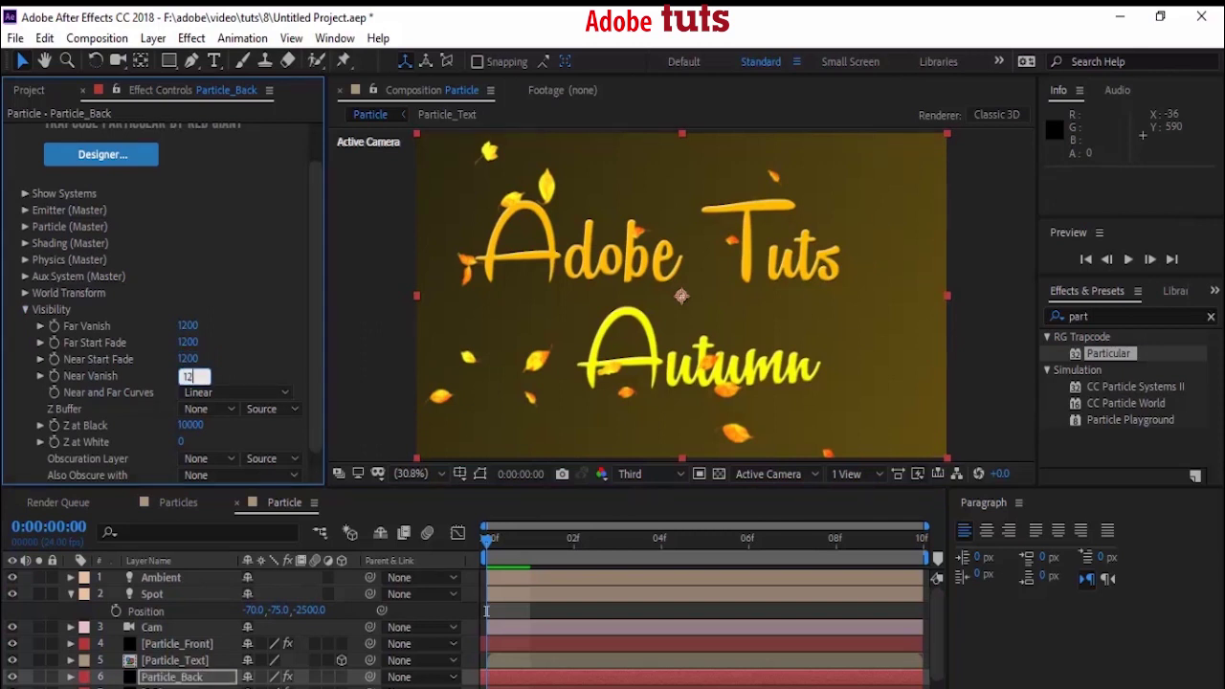
pyautogui.press('Return')
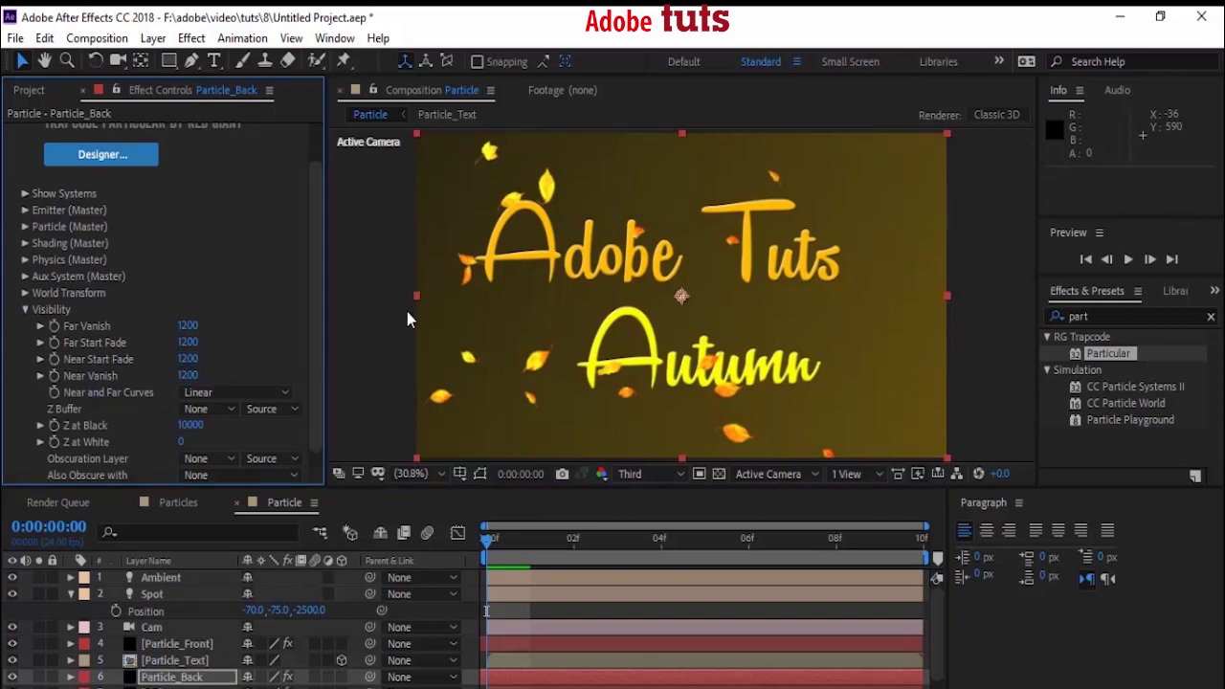
pyautogui.click(642, 541)
pyautogui.moveTo(642, 542); pyautogui.dragTo(838, 542)
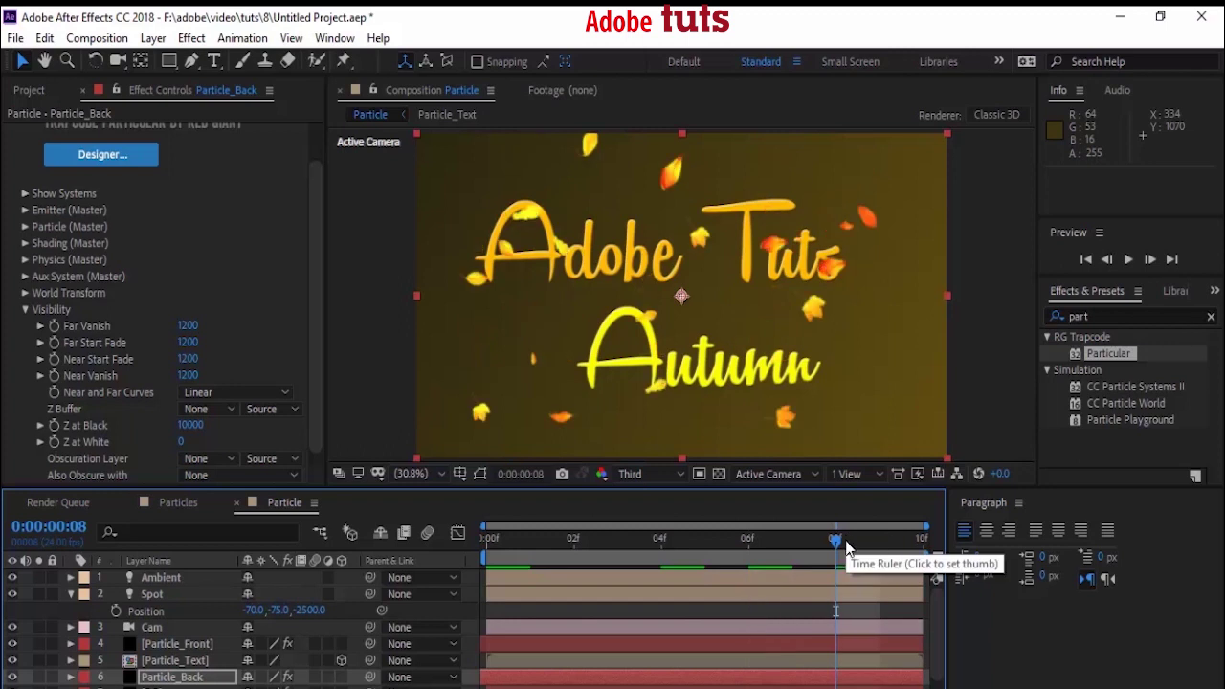
pyautogui.click(524, 543)
pyautogui.moveTo(524, 543); pyautogui.dragTo(488, 543)
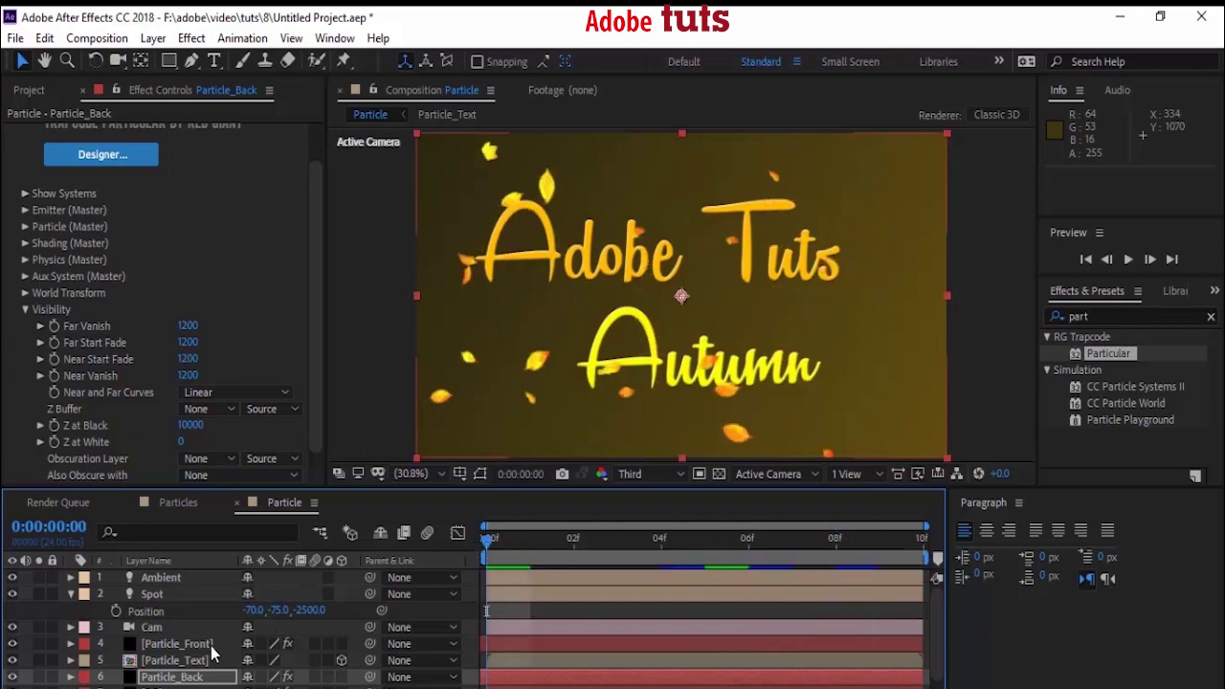
# Step: Set Particle_Back's Far Vanish to 20000 and Far Start Fade to 19000, then scrub to check
pyautogui.click(188, 327)
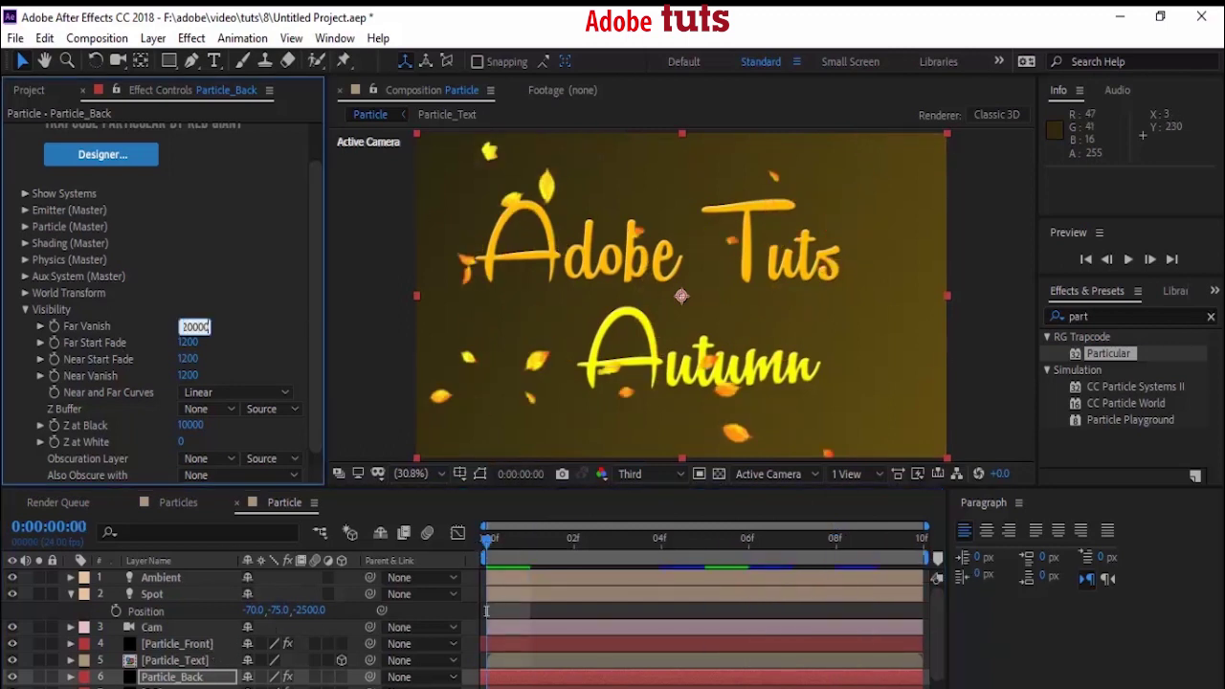
pyautogui.press('Tab')
pyautogui.write('19')
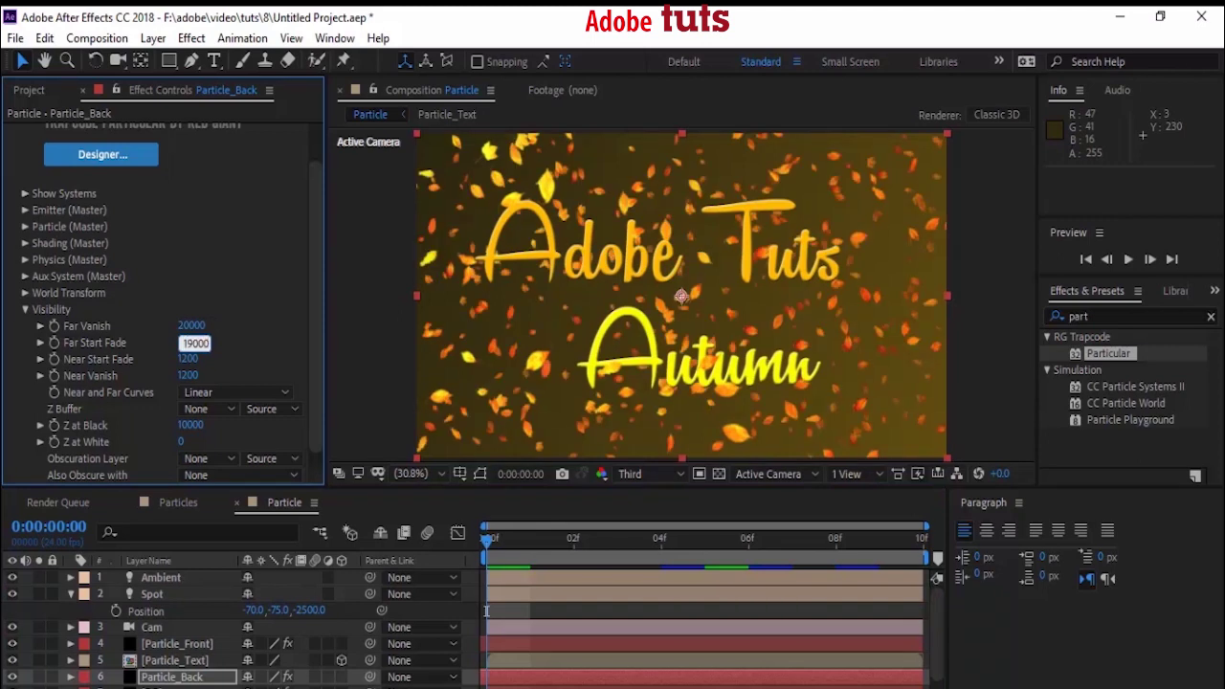
pyautogui.write('000')
pyautogui.press('Return')
pyautogui.moveTo(752, 541); pyautogui.dragTo(899, 541)
pyautogui.click(486, 538)
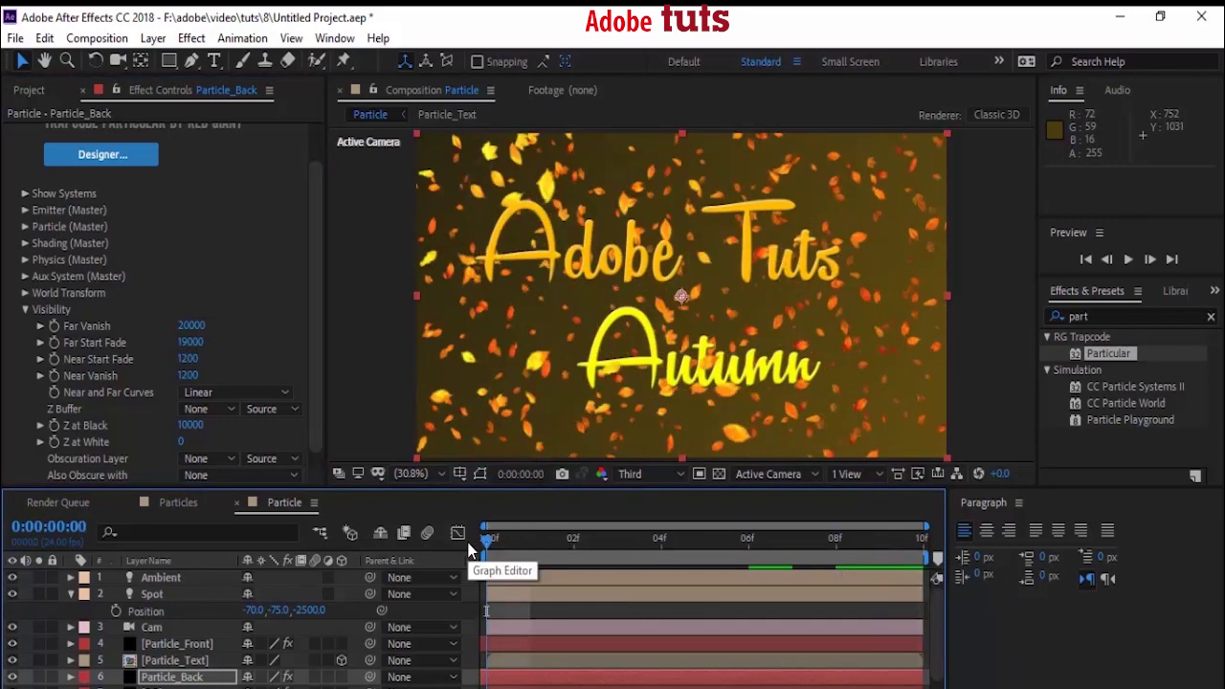
# Step: Enable keyframing on Cam's Point of Interest, Position and Orientation
pyautogui.click(158, 627)
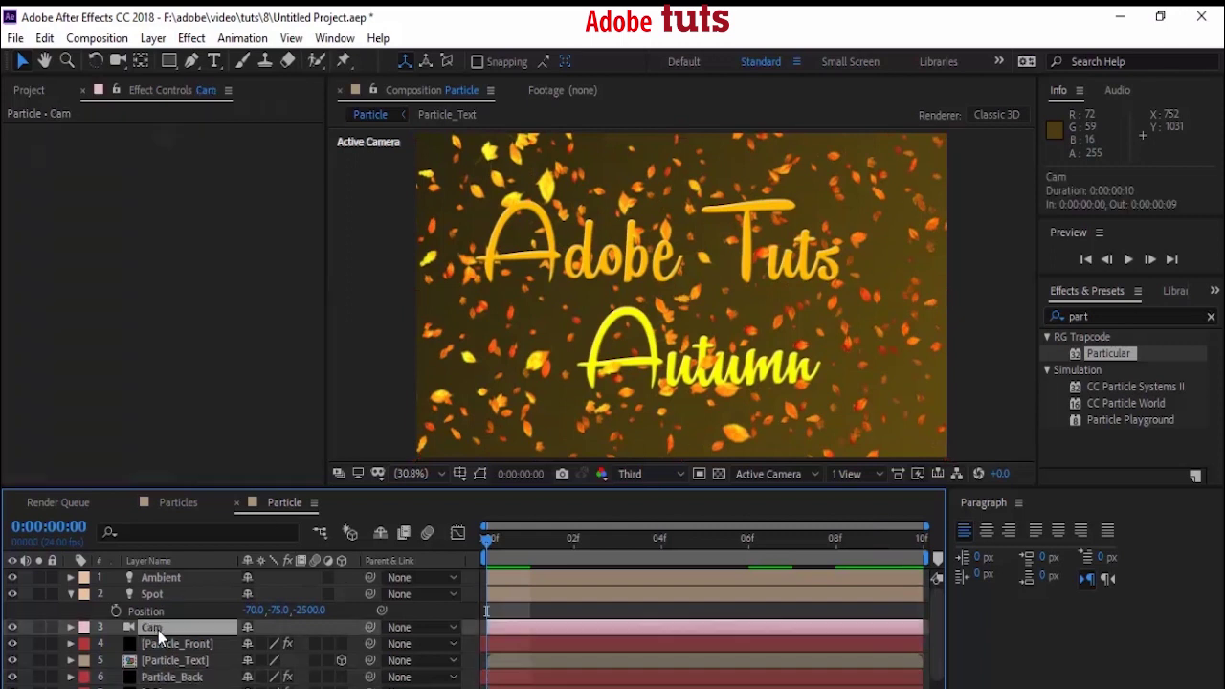
pyautogui.click(71, 628)
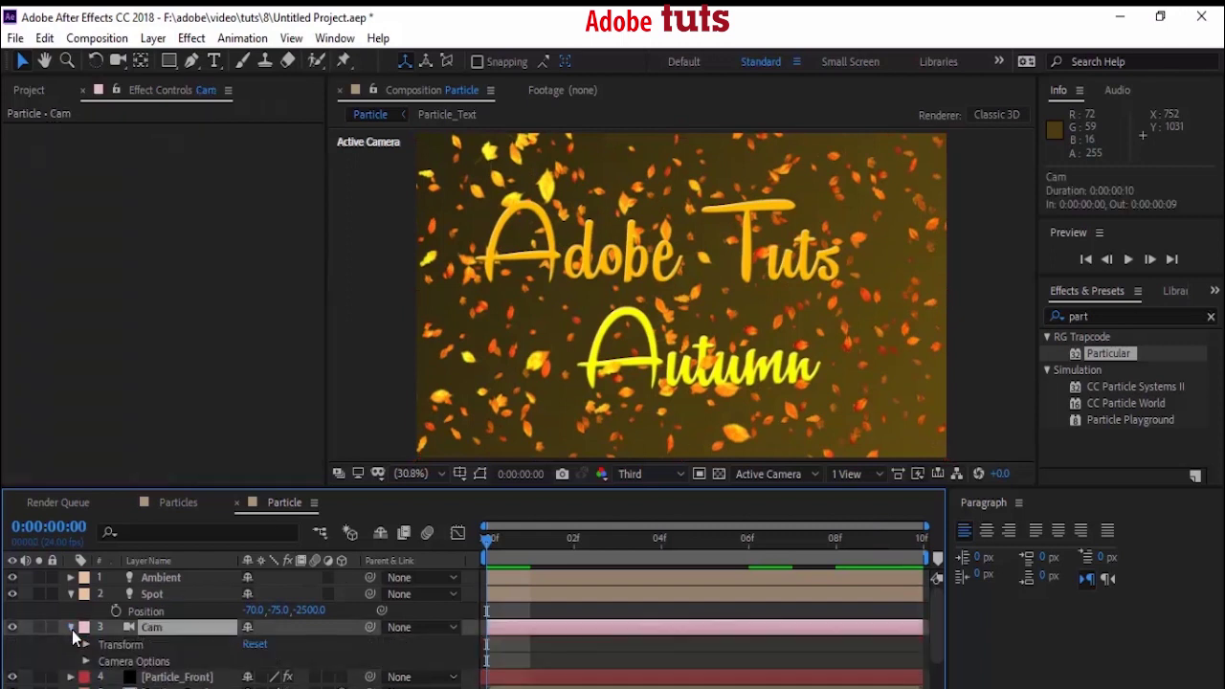
pyautogui.click(85, 643)
pyautogui.click(116, 606)
pyautogui.click(116, 623)
pyautogui.click(116, 639)
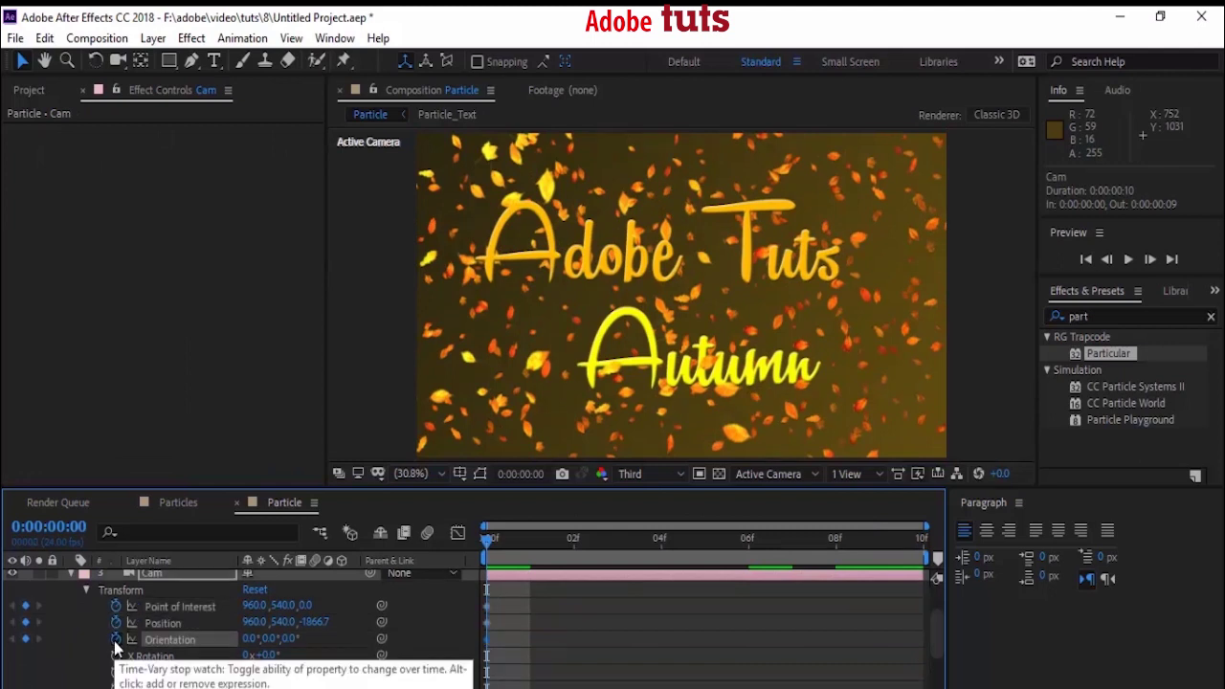
# Step: Dolly the camera in with Track Z to 960, 540, -1680.9 at frame 8, applying Easy Ease In
pyautogui.click(116, 61)
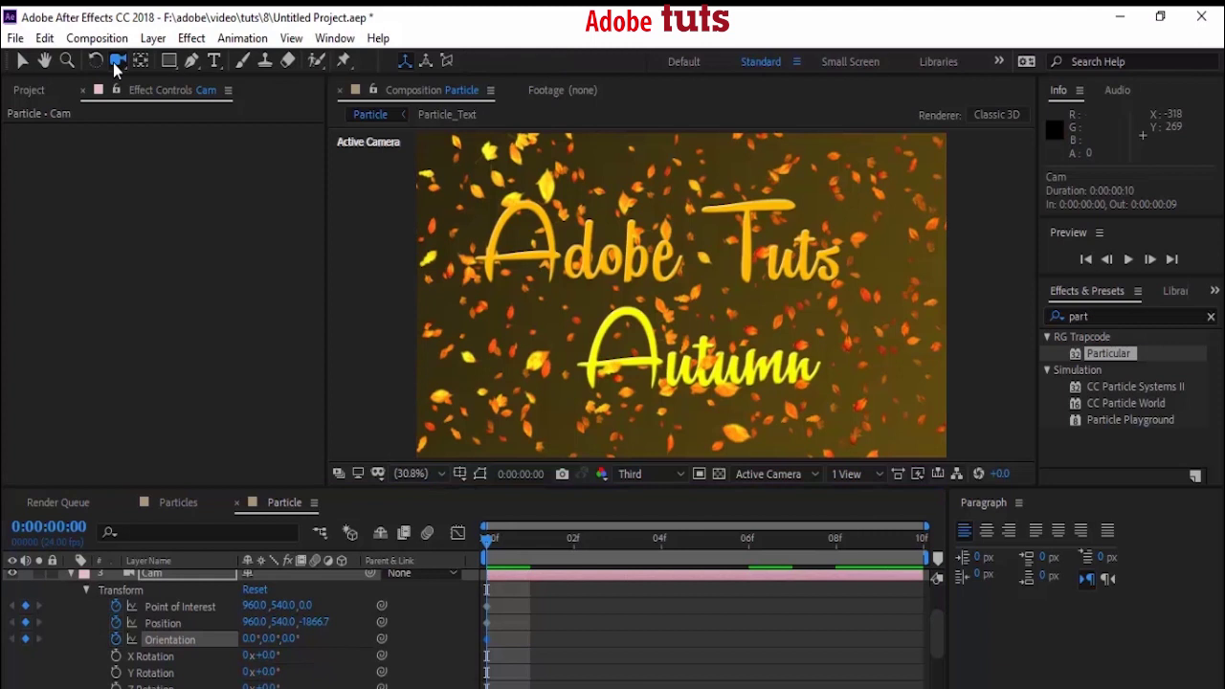
pyautogui.moveTo(124, 74); pyautogui.dragTo(192, 129)
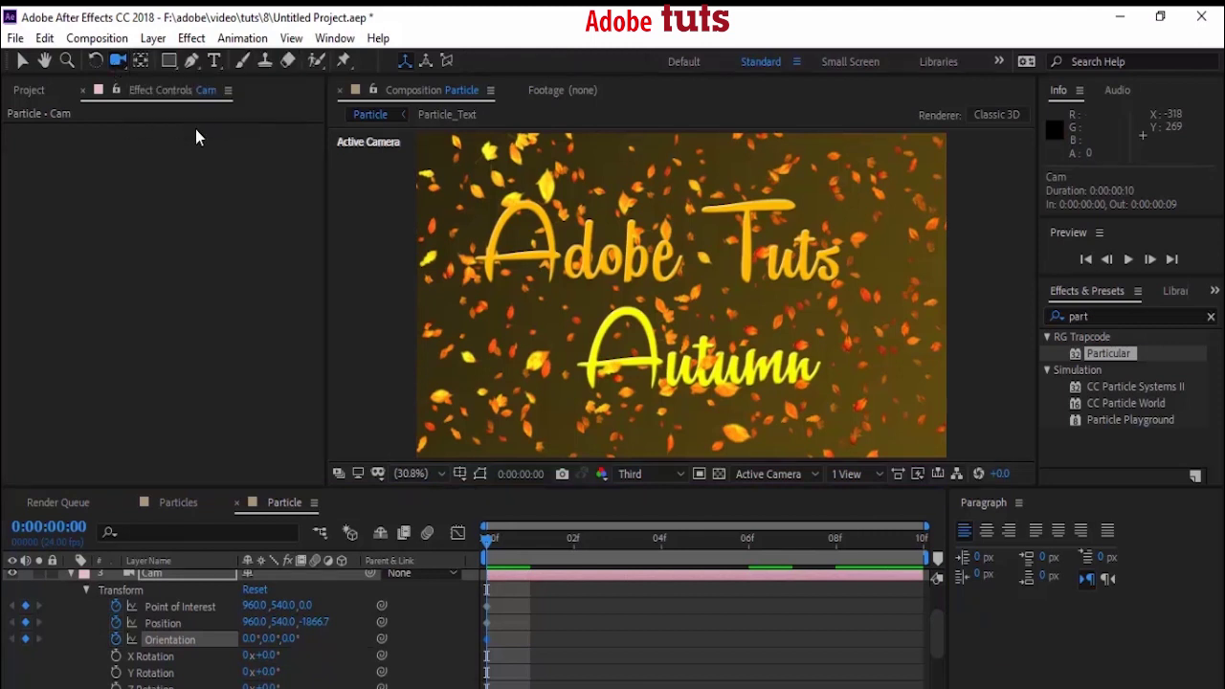
pyautogui.moveTo(706, 354); pyautogui.dragTo(799, 254)
pyautogui.click(836, 544)
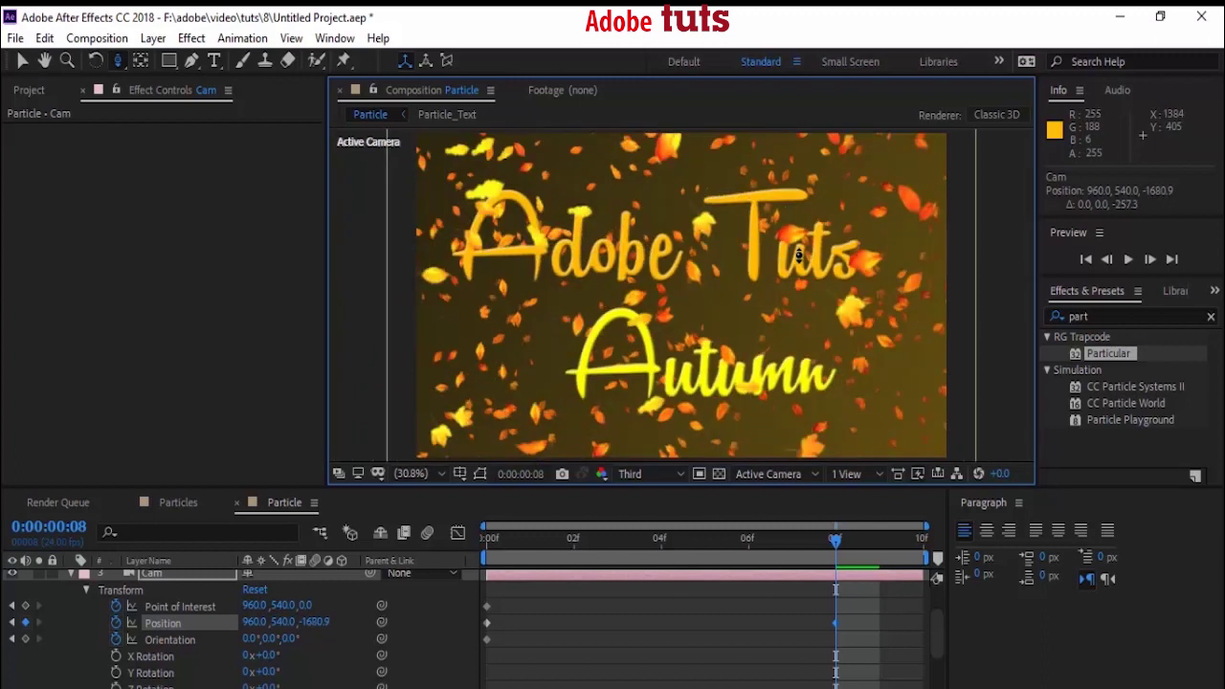
pyautogui.rightClick(835, 622)
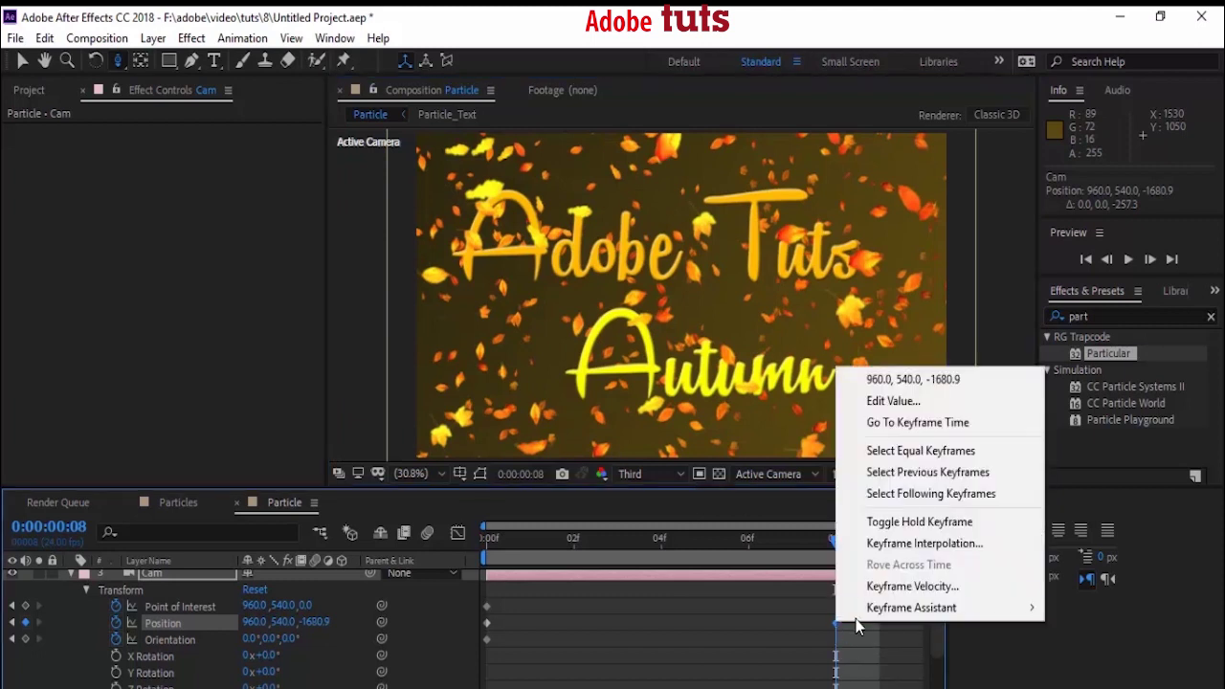
pyautogui.moveTo(871, 612)
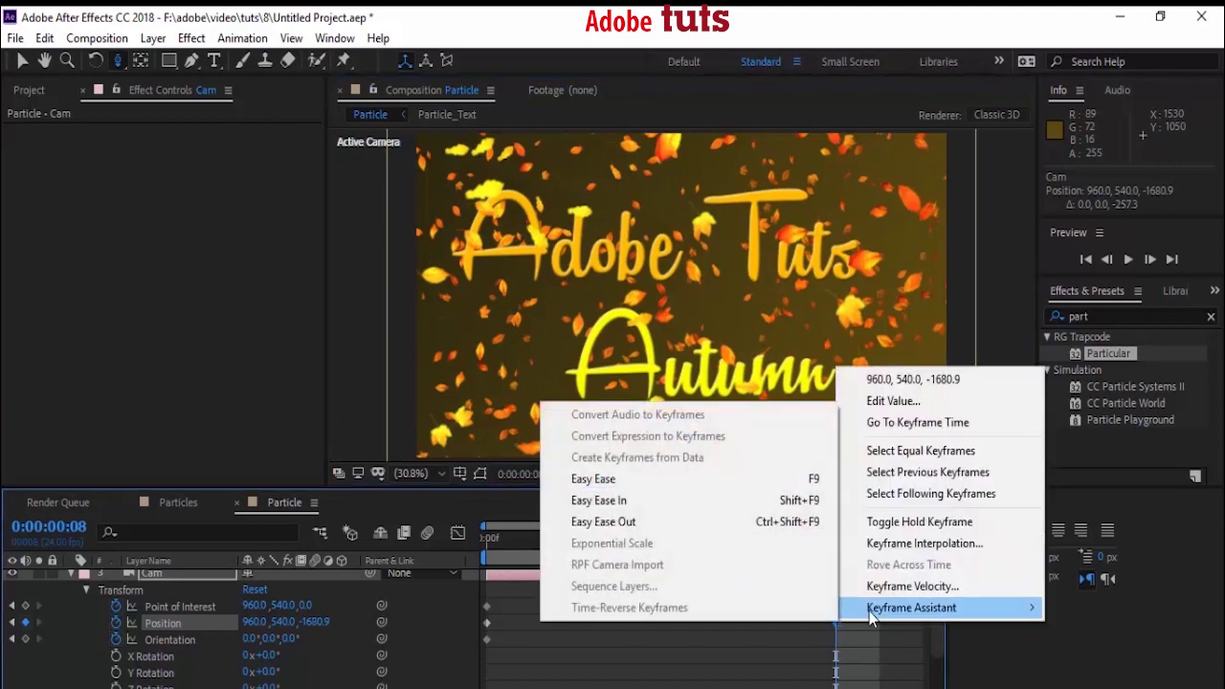
pyautogui.click(715, 501)
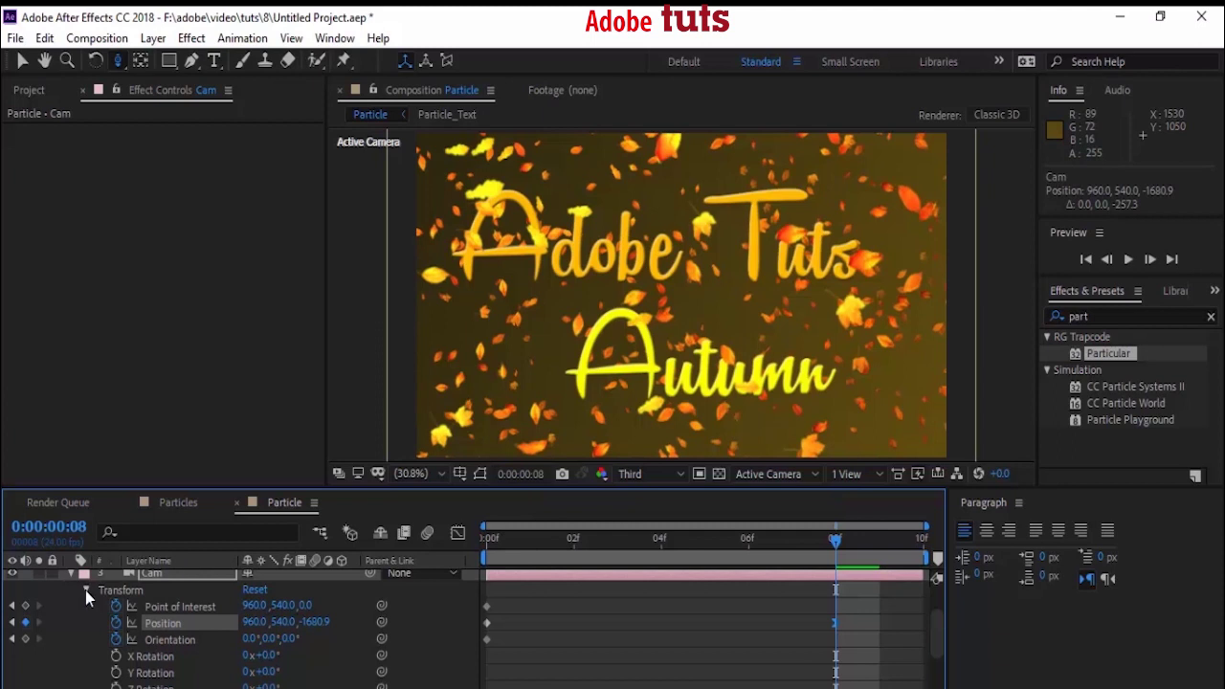
pyautogui.click(86, 591)
pyautogui.click(72, 574)
pyautogui.click(174, 637)
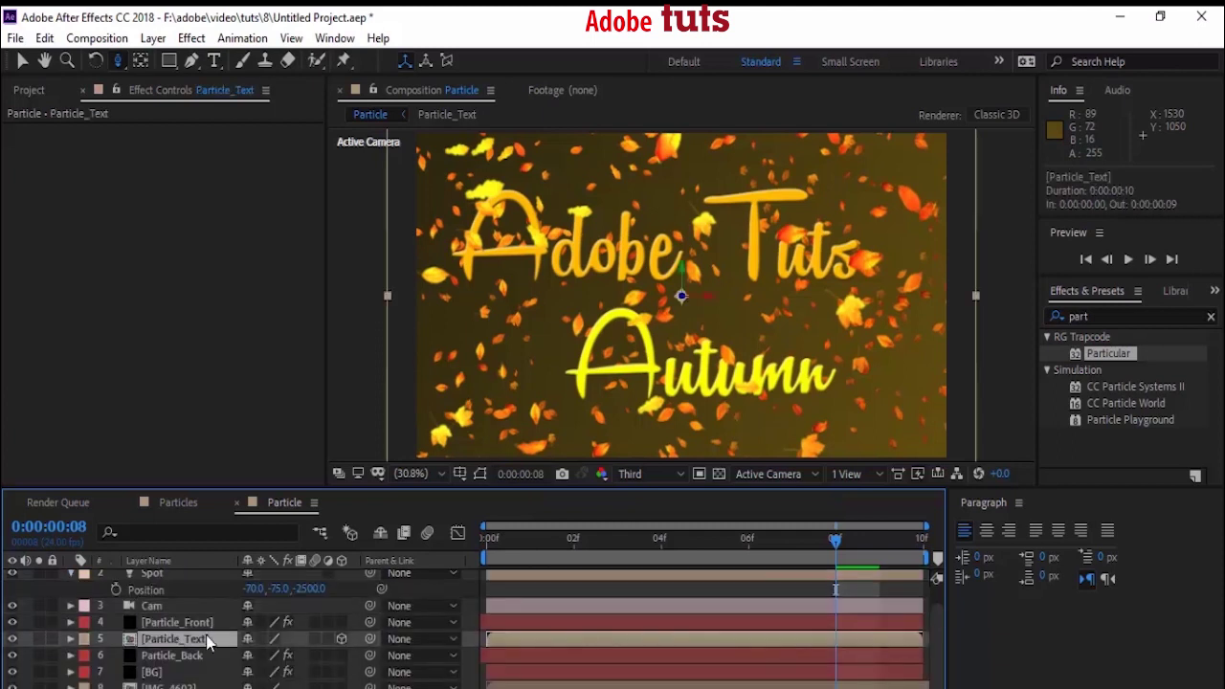
# Step: Keyframe Particle_Text Opacity at 0% on frame 2 and 100% on frame 8
pyautogui.press('t')
pyautogui.moveTo(567, 543); pyautogui.dragTo(486, 544)
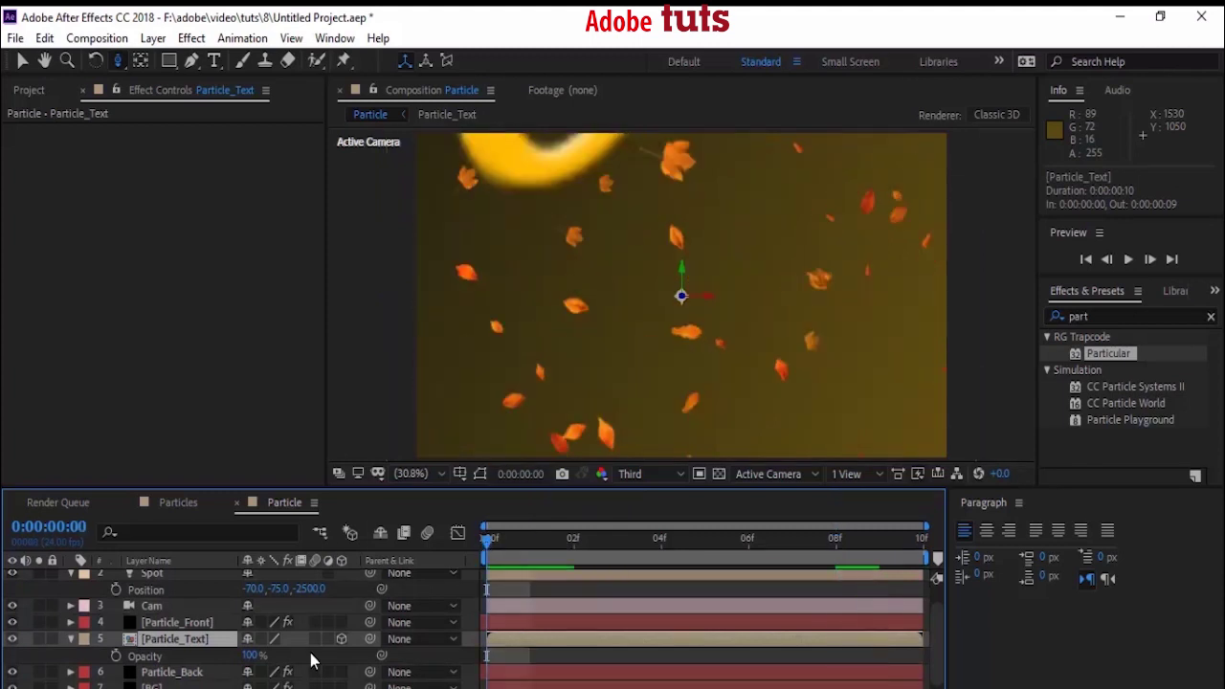
pyautogui.click(591, 542)
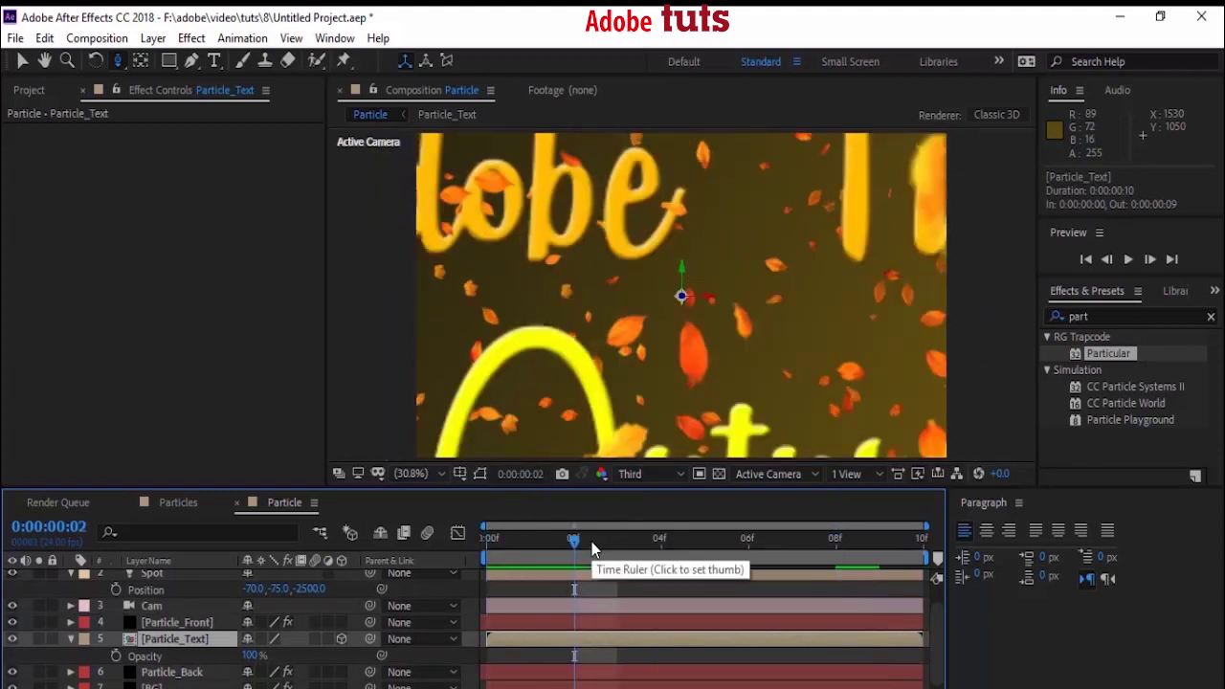
pyautogui.click(116, 655)
pyautogui.click(253, 656)
pyautogui.write('0')
pyautogui.press('Return')
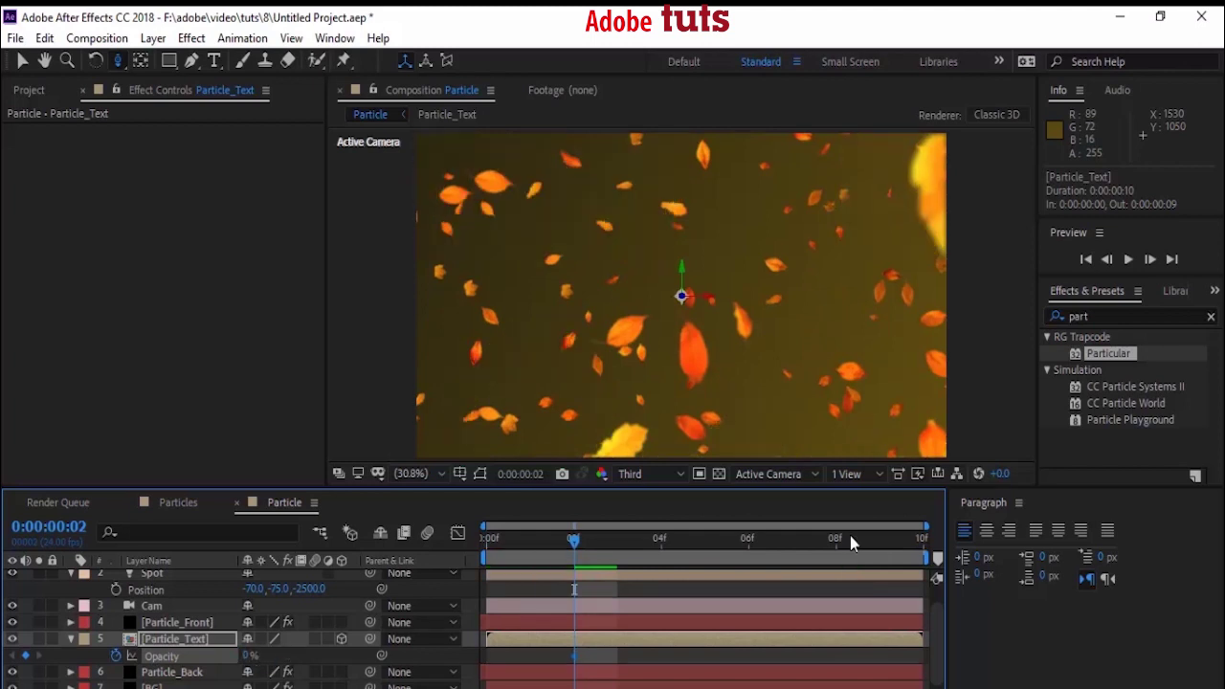
pyautogui.click(836, 539)
pyautogui.click(249, 655)
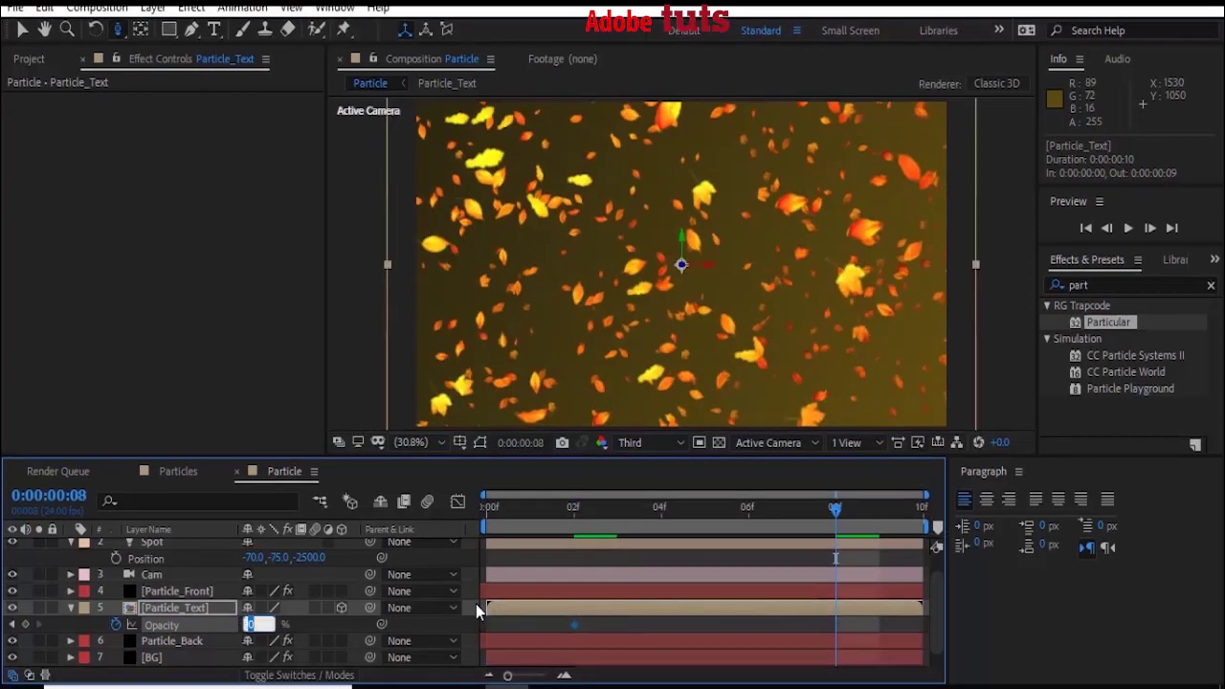
pyautogui.write('100')
pyautogui.press('Return')
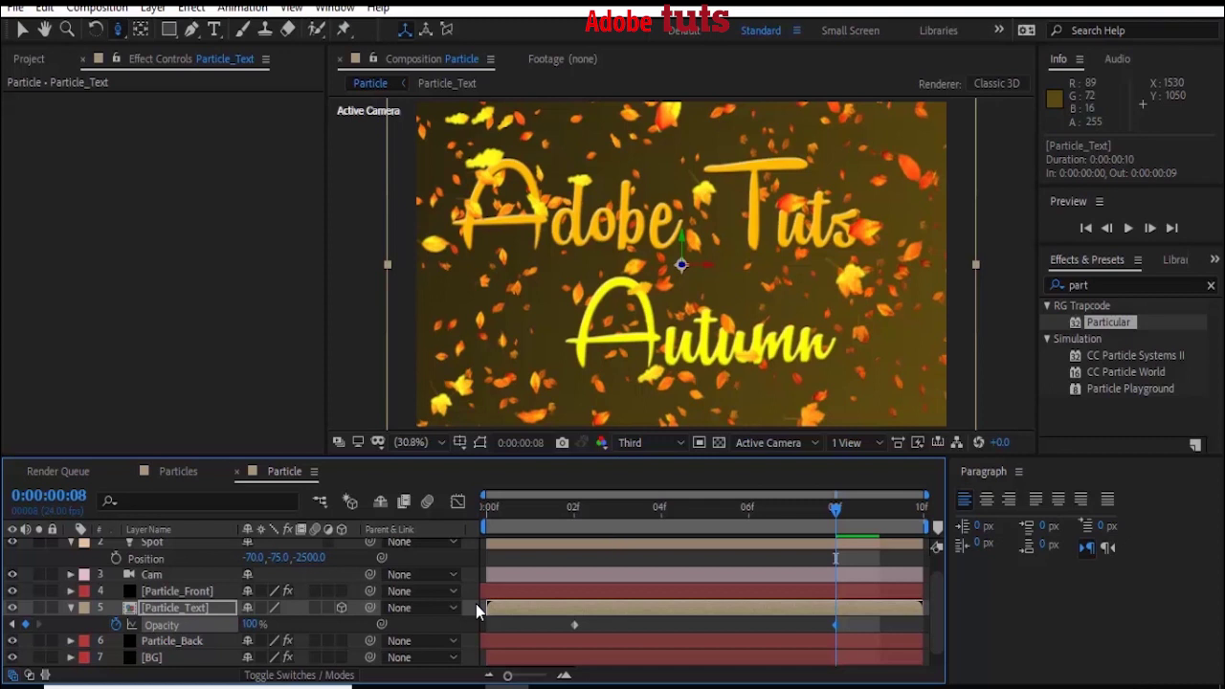
pyautogui.click(72, 608)
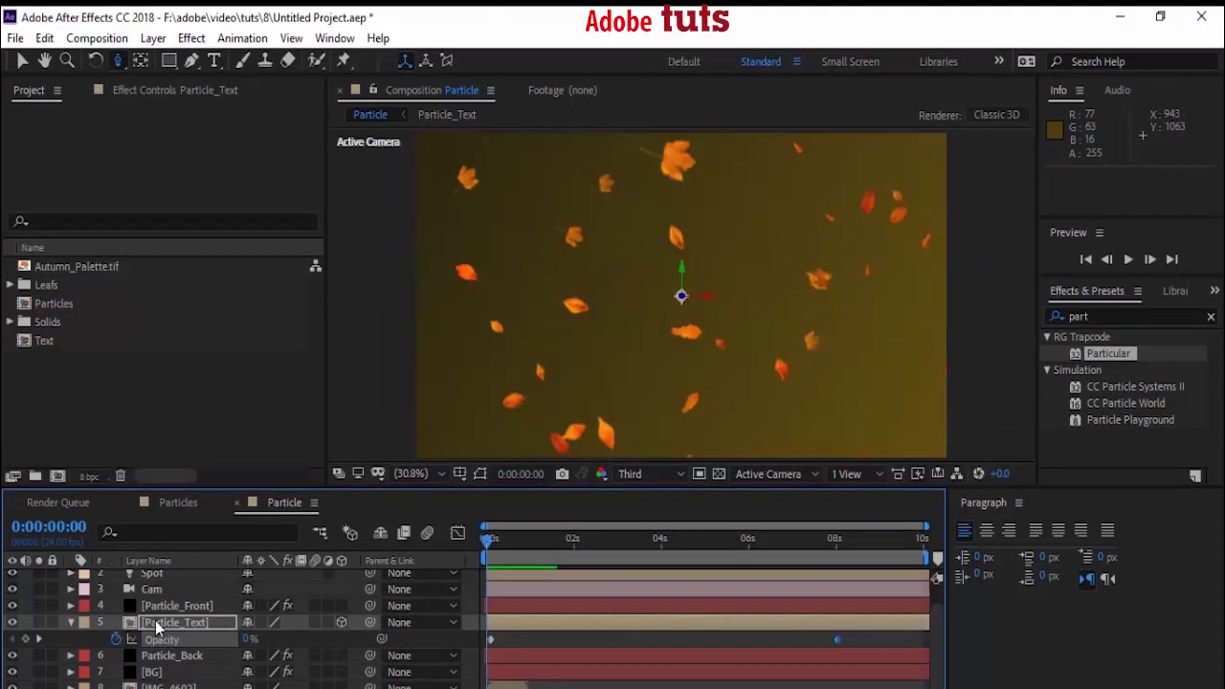
# Step: Switch on motion blur for Particle_Front, Particle_Text and Particle_Back, then preview the animated title
pyautogui.click(70, 622)
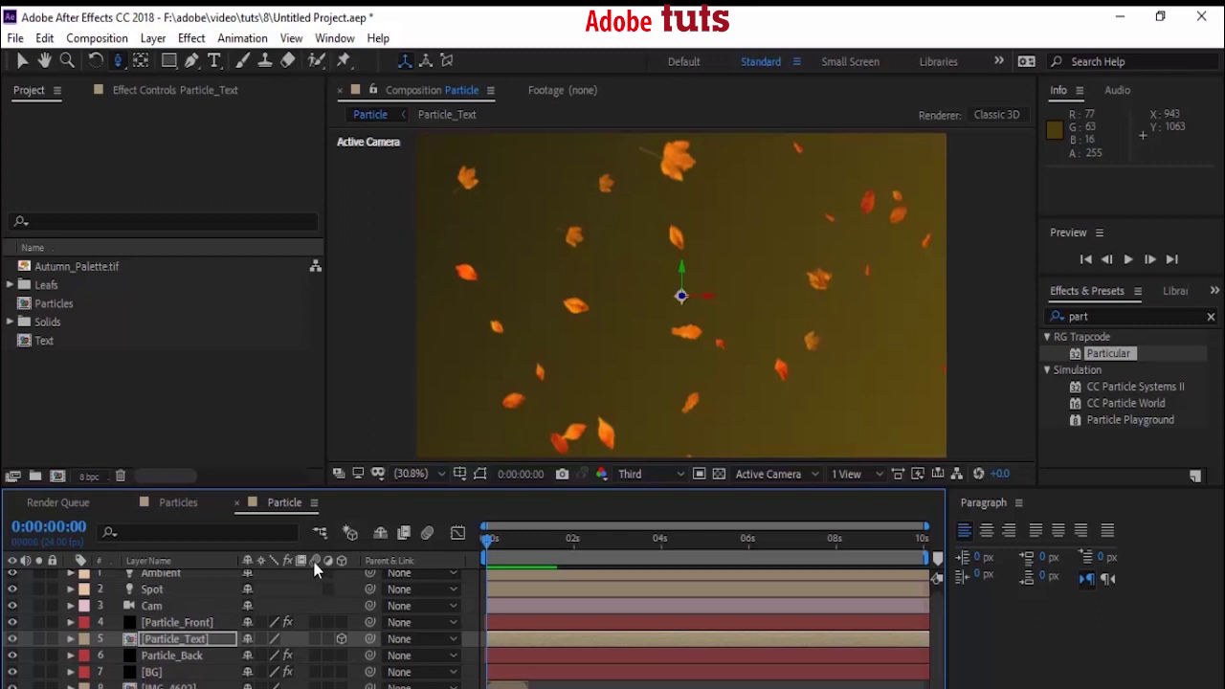
pyautogui.moveTo(312, 623); pyautogui.dragTo(312, 659)
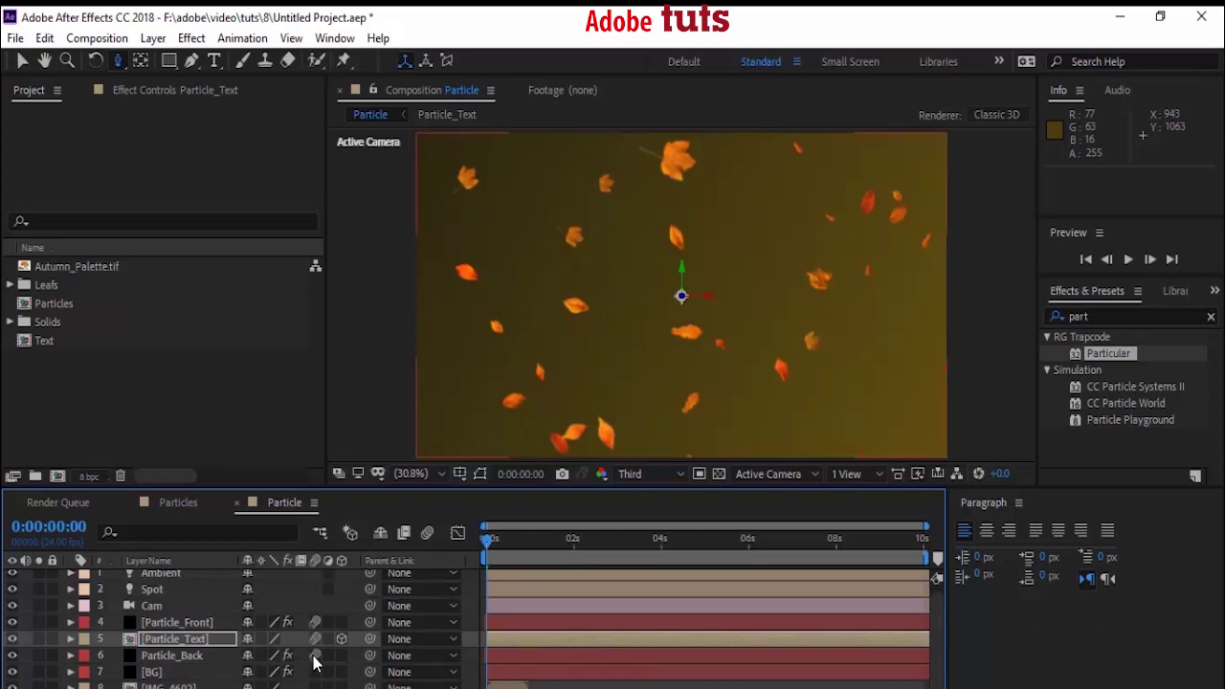
pyautogui.click(427, 534)
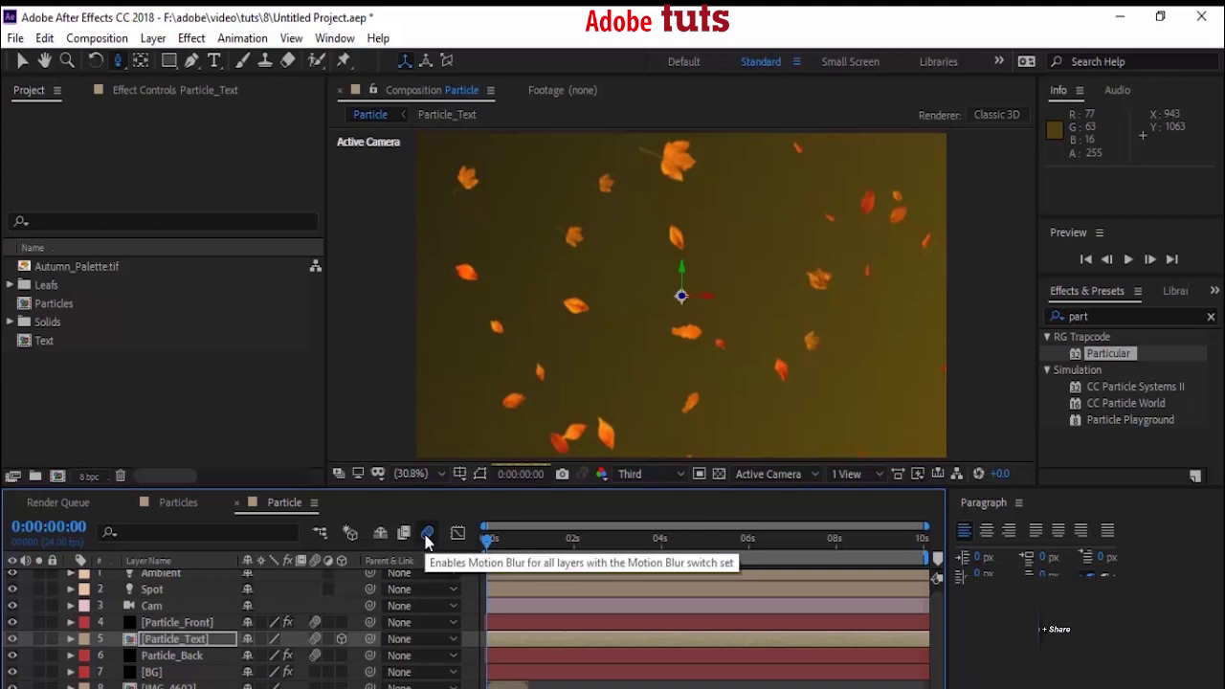
pyautogui.press('space')
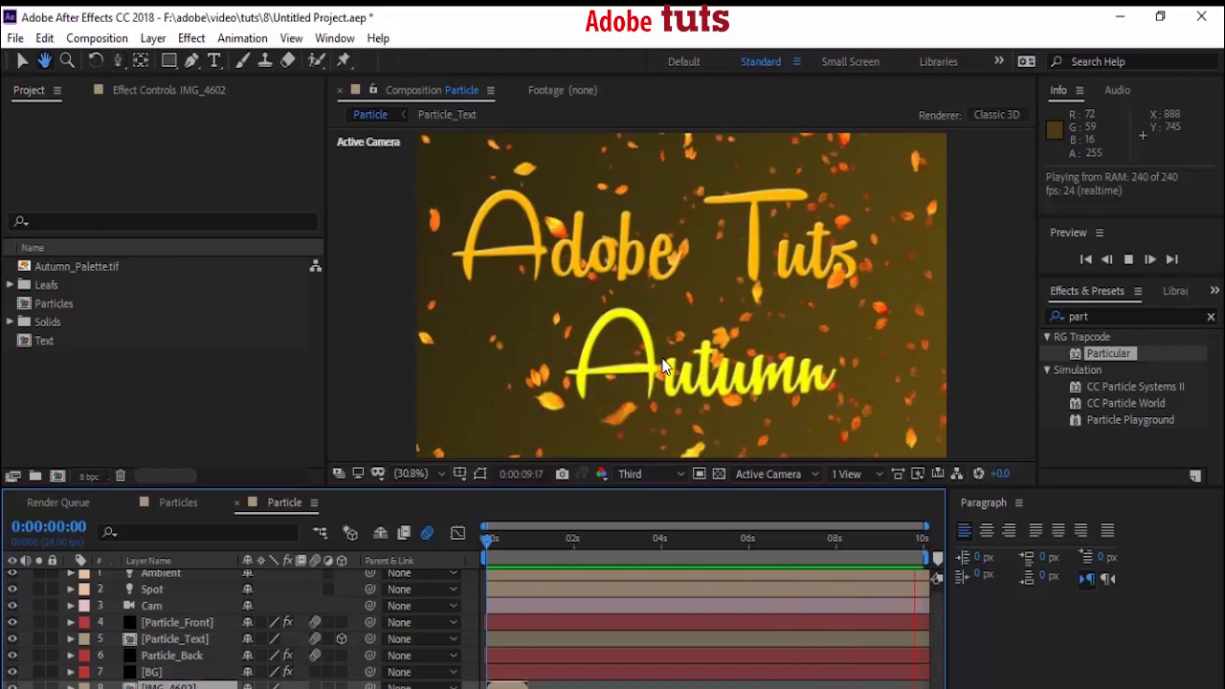
pyautogui.press('space')
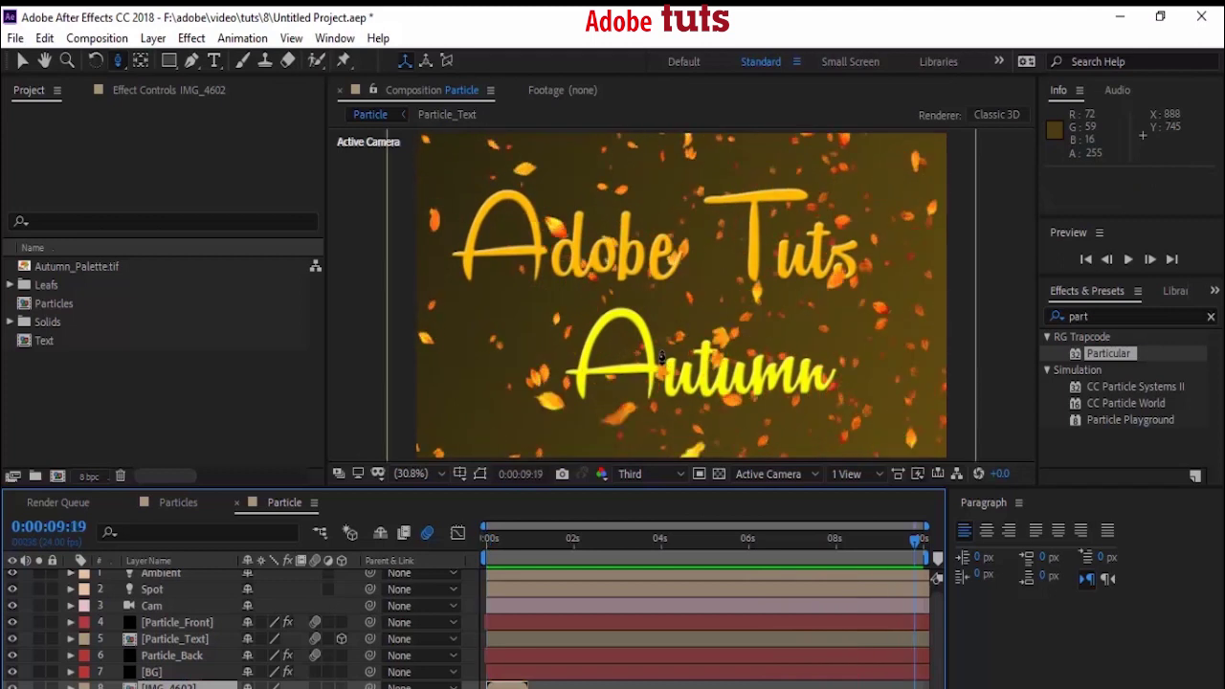